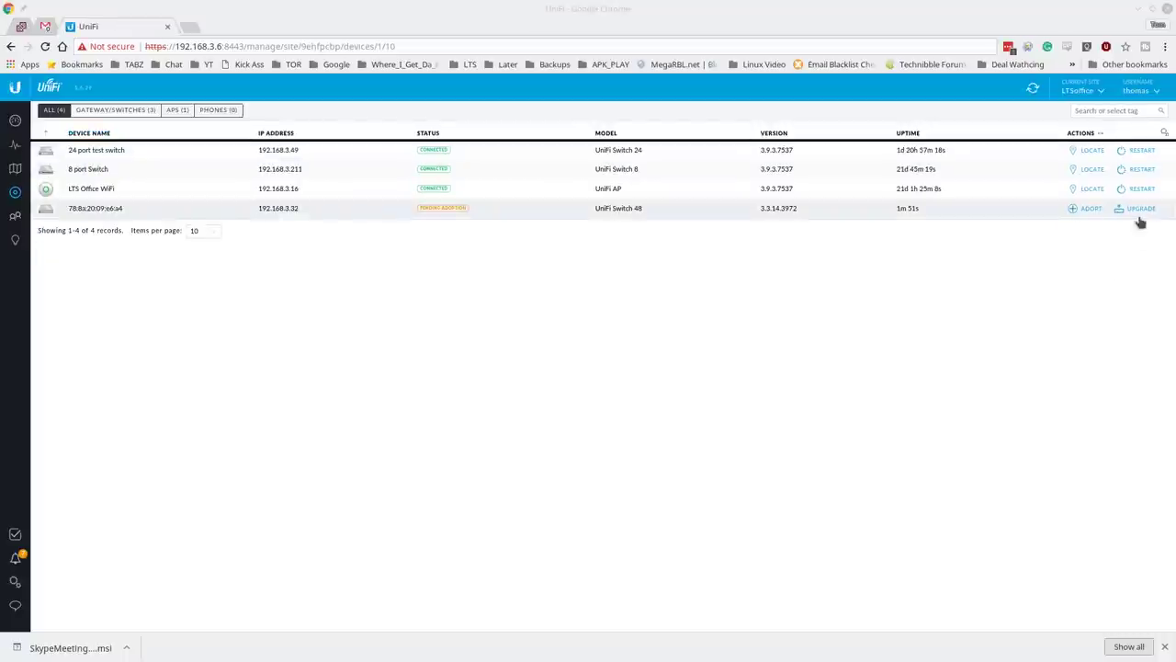
Step: Upgrade the new 48-port switch's firmware from 3.3.14.3972 to 3.9.3.7537
{"action": "left_click", "coordinate": [1140, 210]}
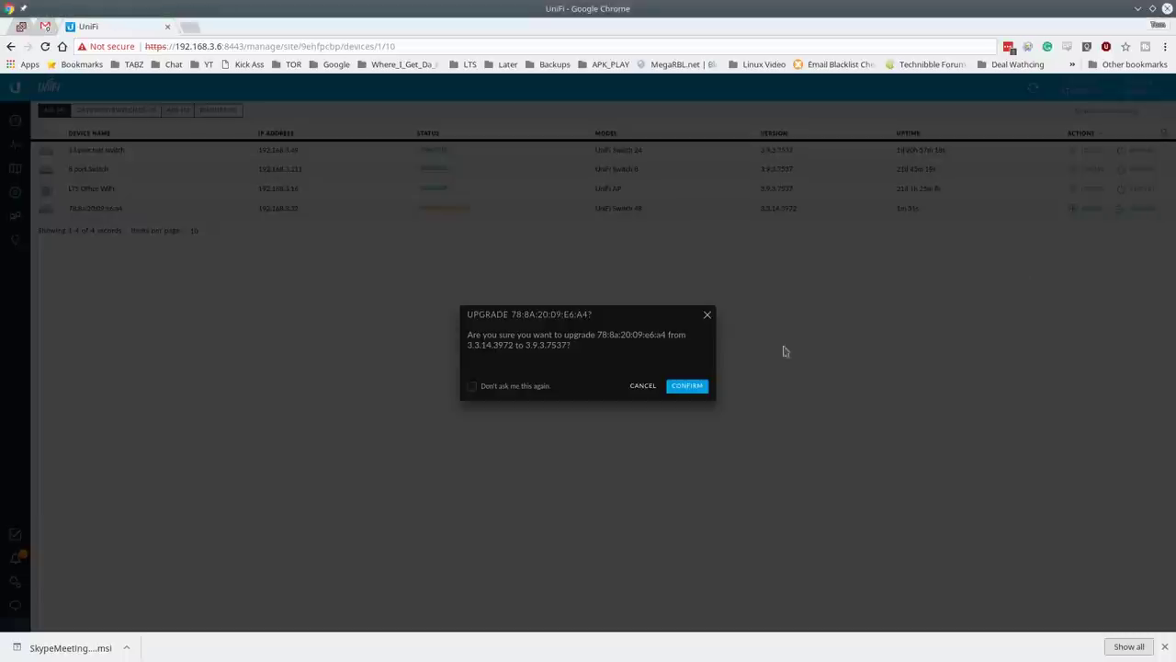
{"action": "left_click", "coordinate": [687, 386]}
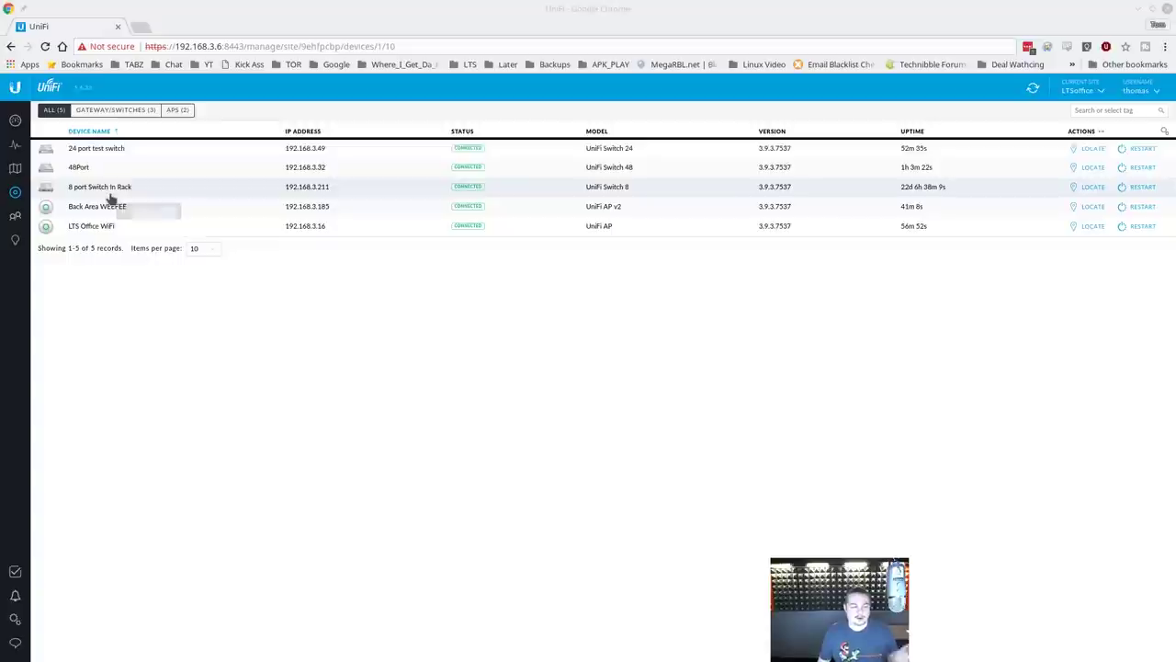
Step: Open the 24 port test switch's Network config, try Static IP, then cancel to keep DHCP
{"action": "left_click", "coordinate": [122, 150]}
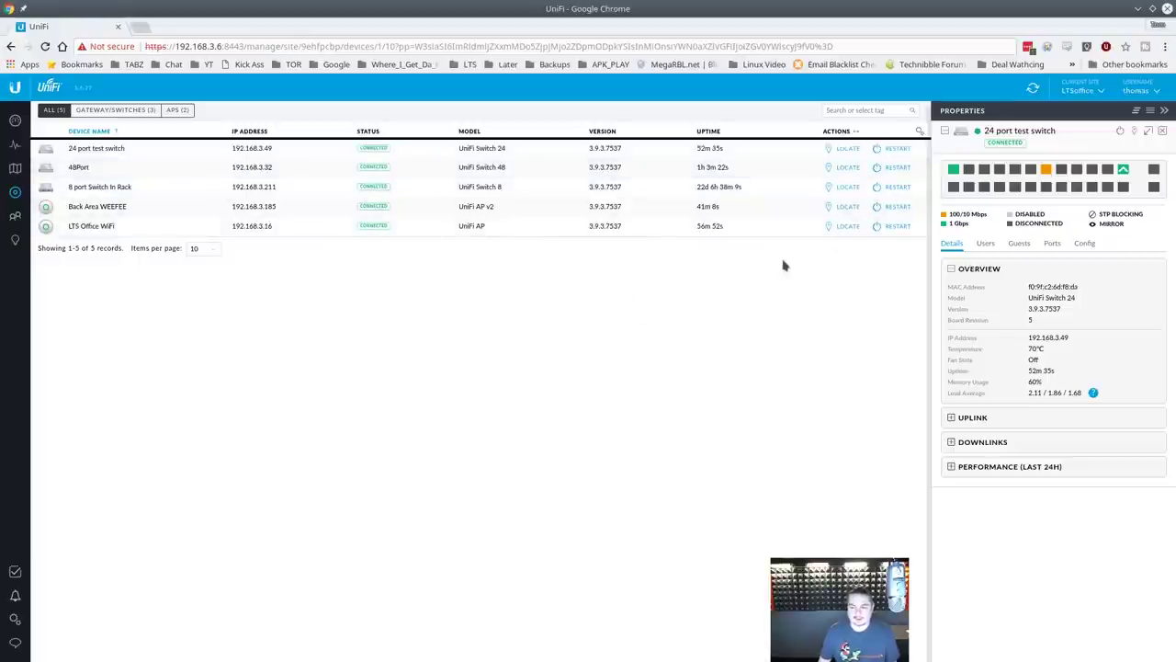
{"action": "left_click", "coordinate": [1086, 245]}
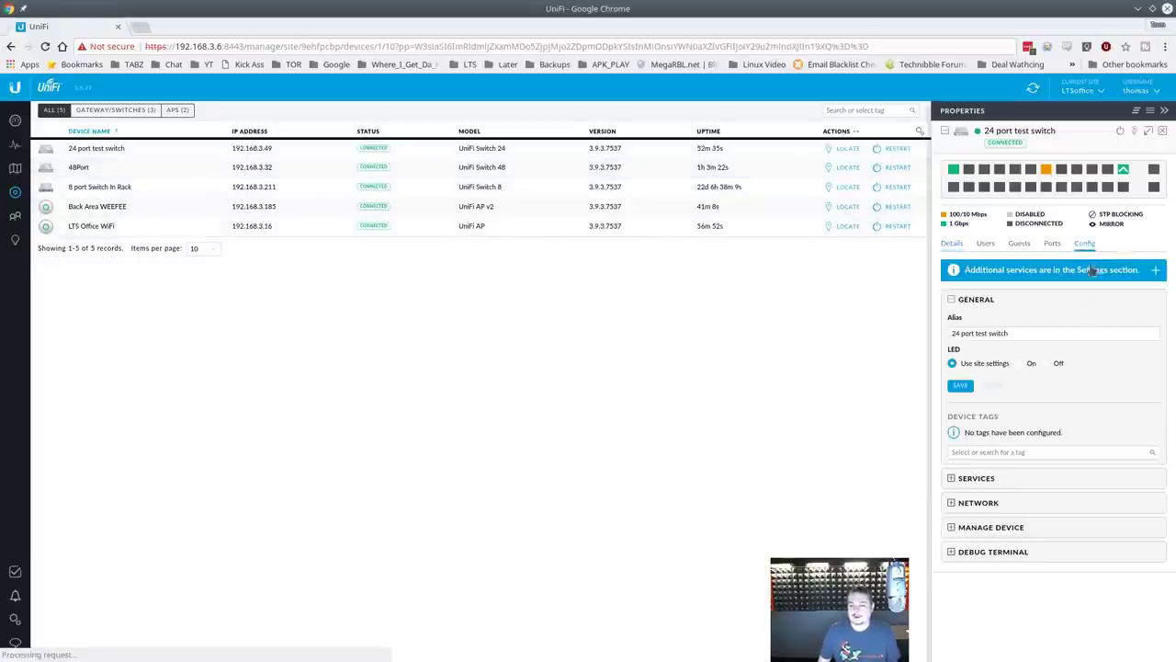
{"action": "left_click", "coordinate": [952, 300]}
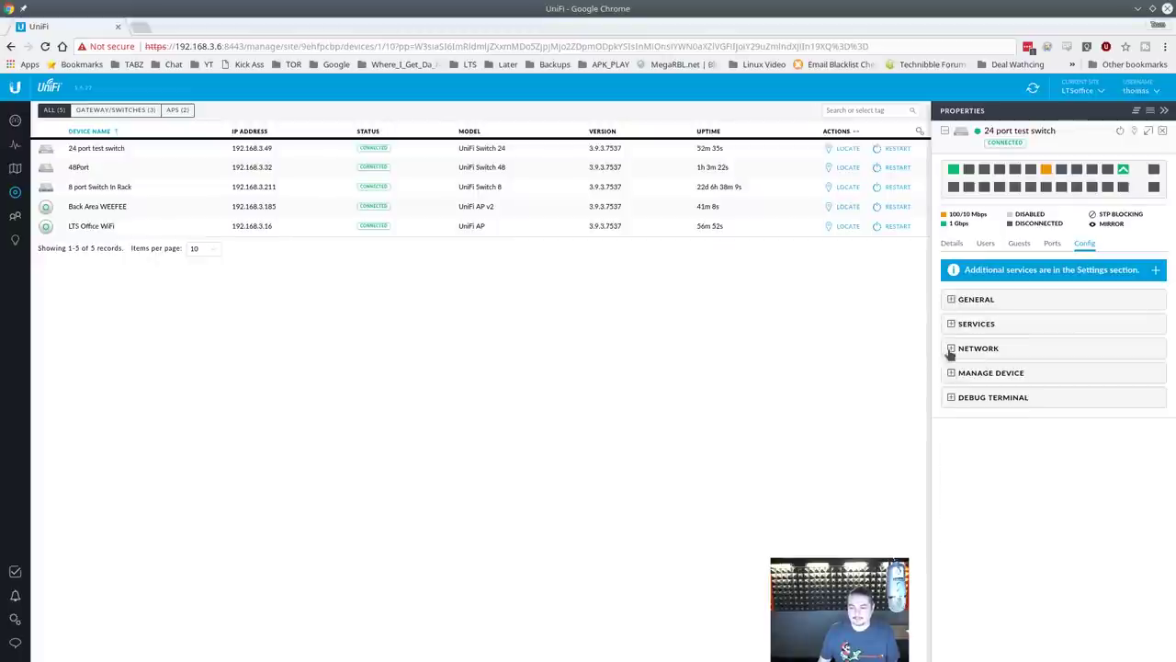
{"action": "left_click", "coordinate": [951, 349]}
{"action": "left_click", "coordinate": [1025, 384]}
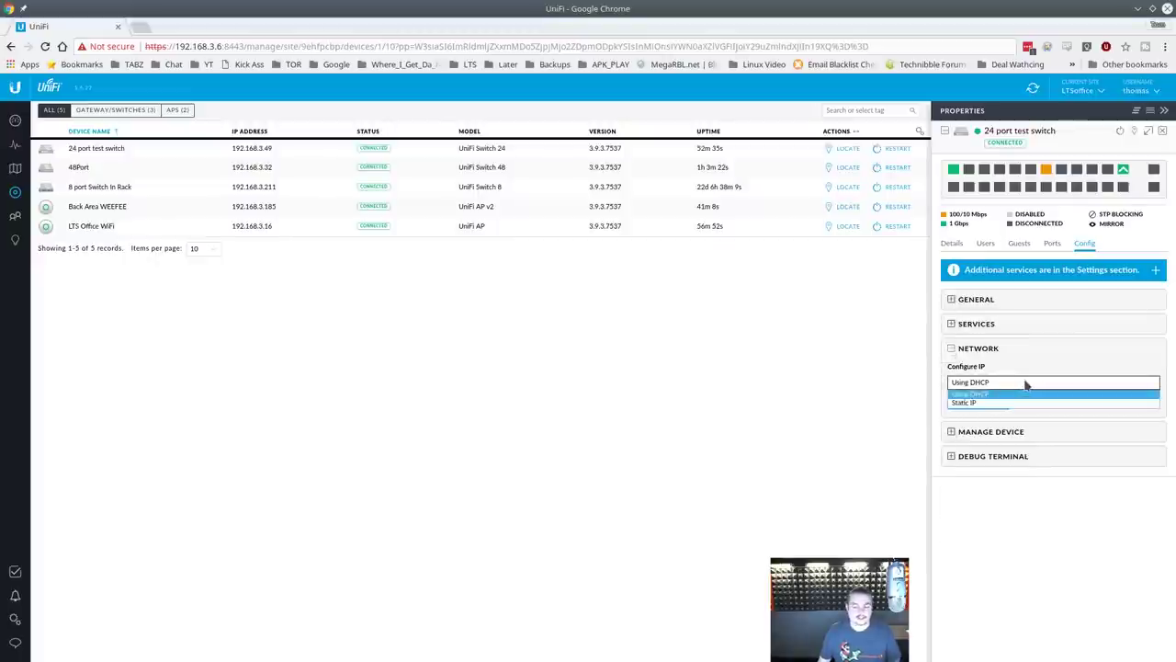
{"action": "left_click", "coordinate": [1025, 402]}
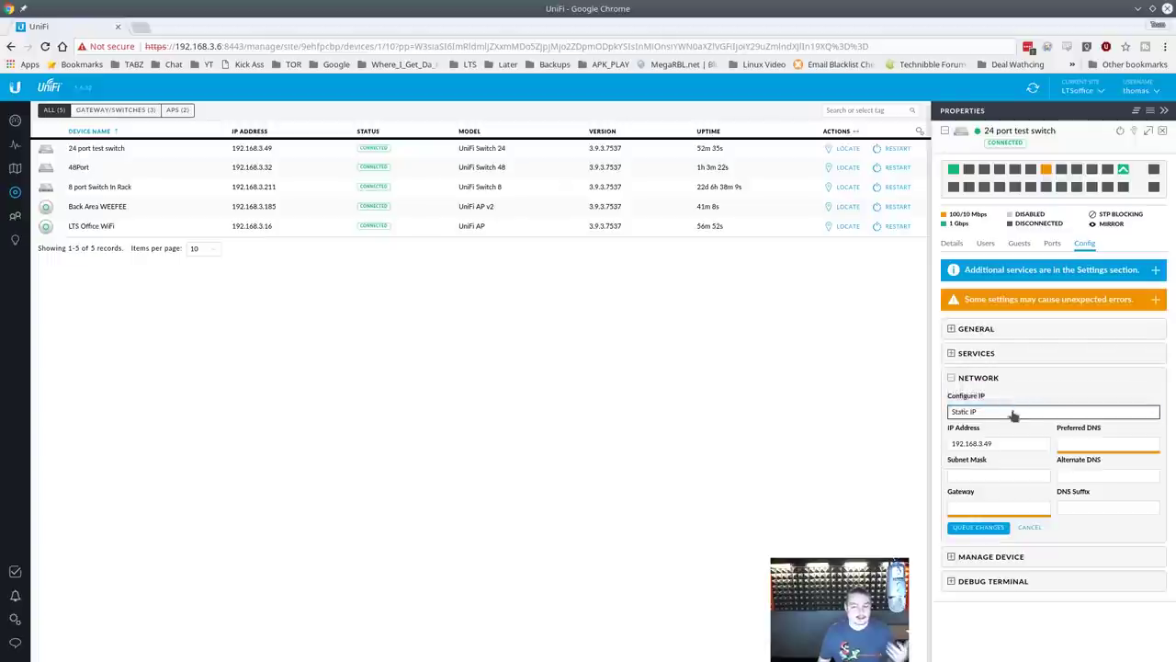
{"action": "left_click", "coordinate": [1028, 526]}
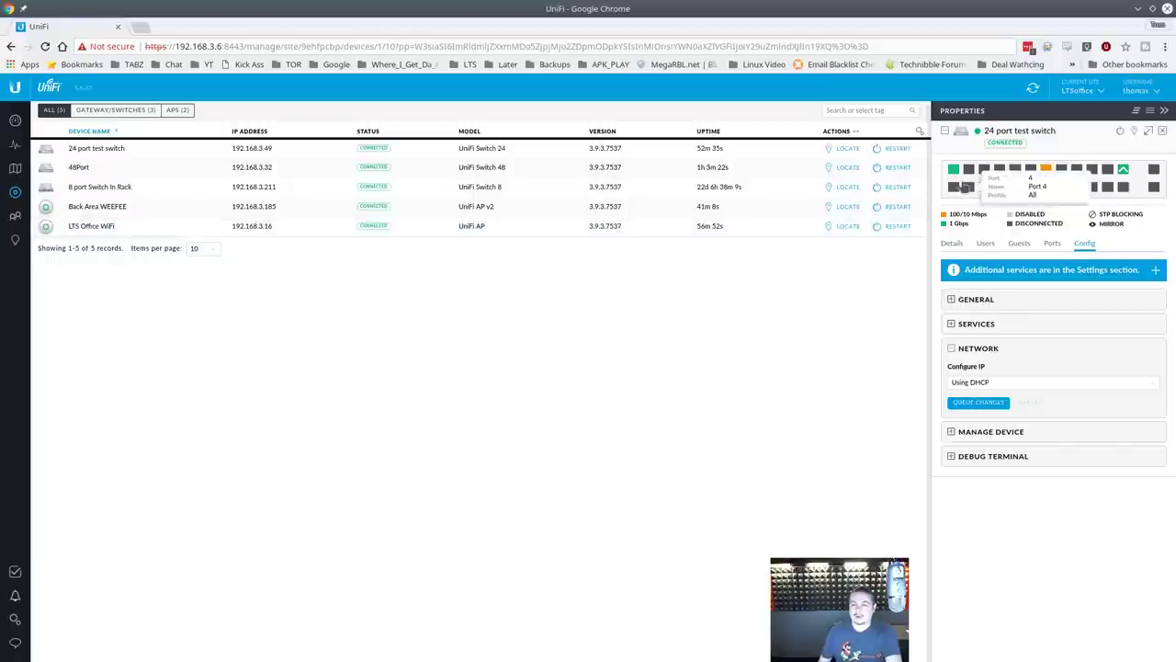
{"action": "mouse_move", "coordinate": [1041, 174]}
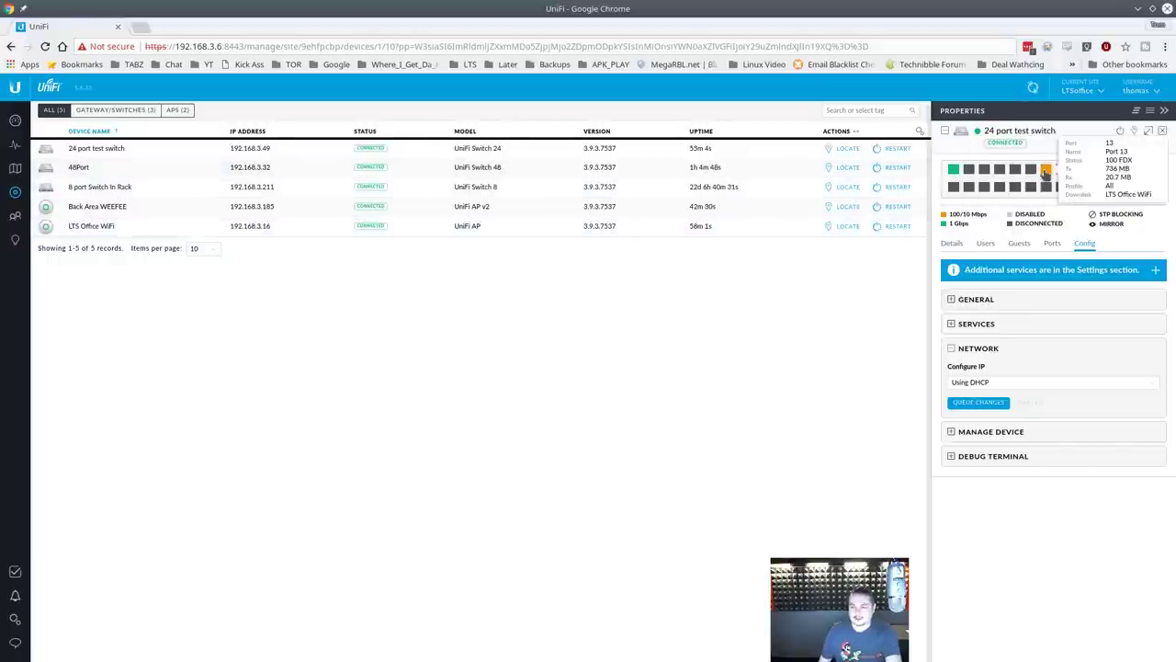
{"action": "mouse_move", "coordinate": [956, 176]}
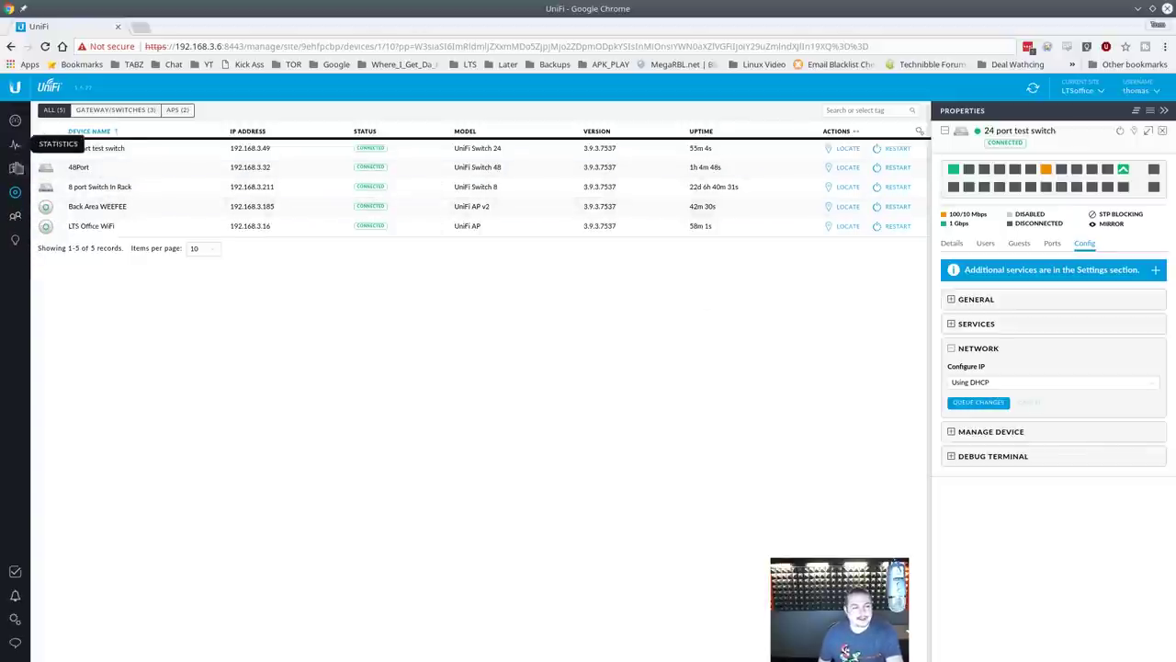
Step: Open the site maps and switch from the floor plan to the Topology view
{"action": "left_click", "coordinate": [15, 168]}
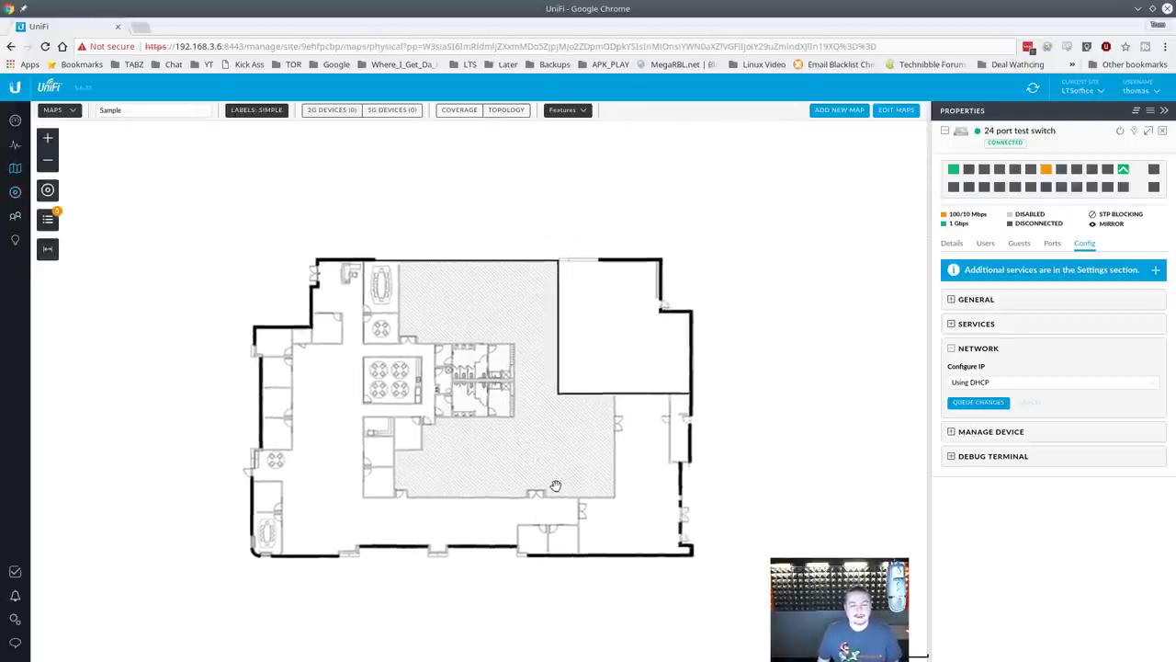
{"action": "left_click_drag", "start_coordinate": [556, 485], "coordinate": [560, 474]}
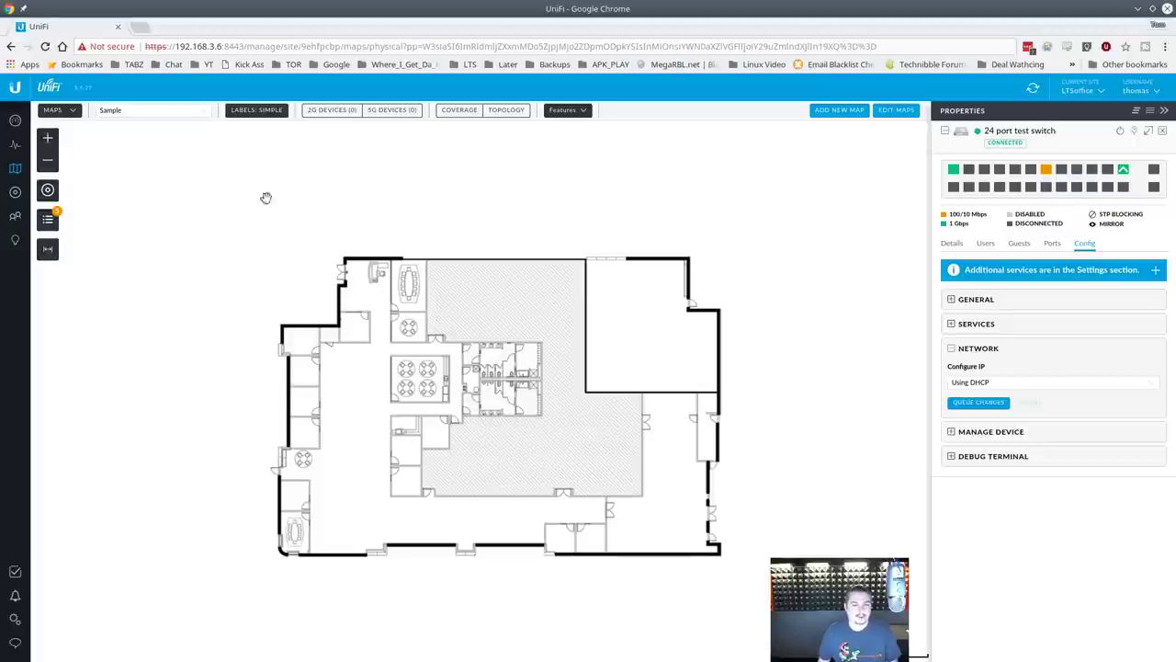
{"action": "left_click", "coordinate": [57, 110]}
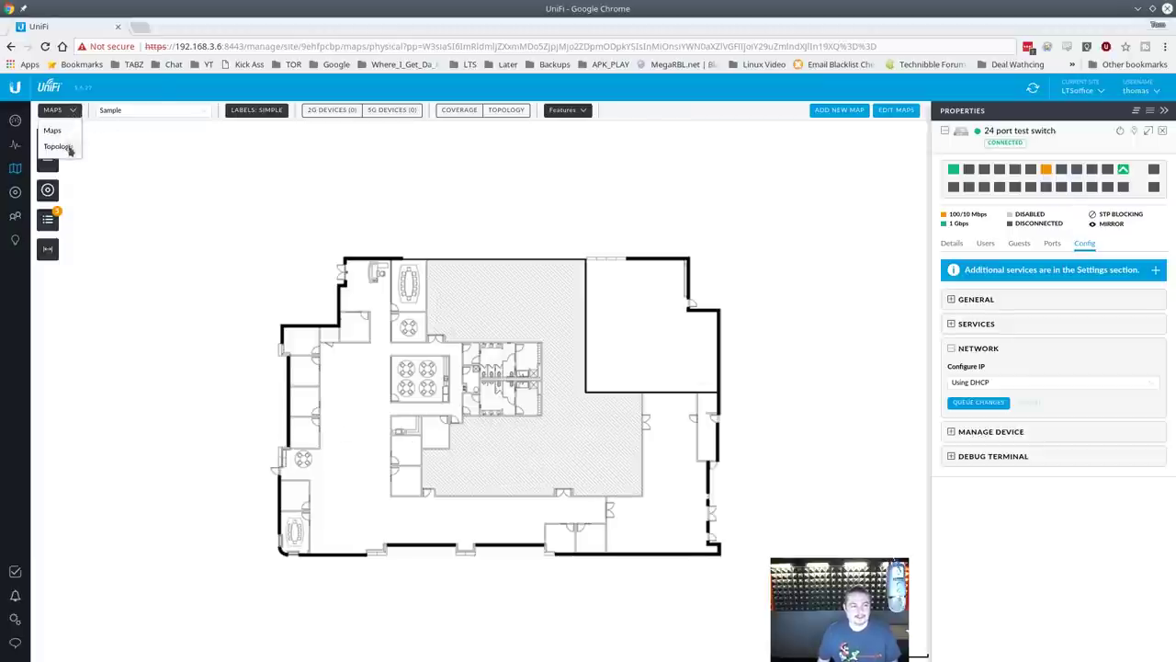
{"action": "left_click", "coordinate": [68, 147]}
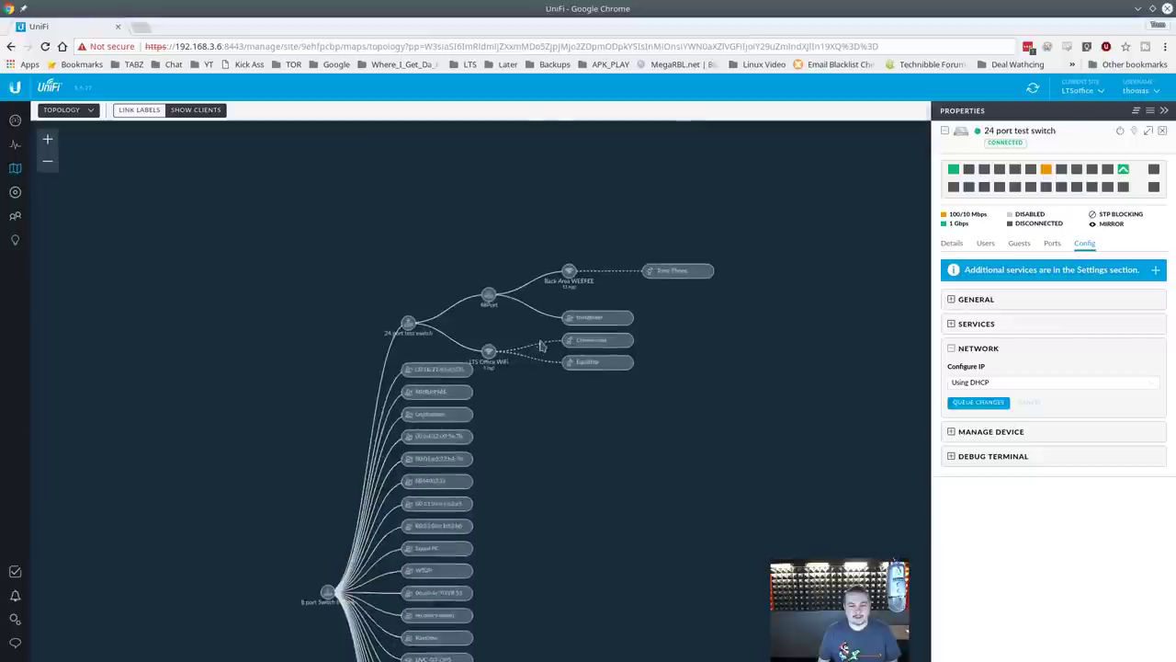
Step: Pan the topology tree across the 8 port switch clients, LTS Office WiFi, 24 port test switch and 48Port
{"action": "scroll", "coordinate": [541, 343], "scroll_direction": "up", "scroll_amount": 5}
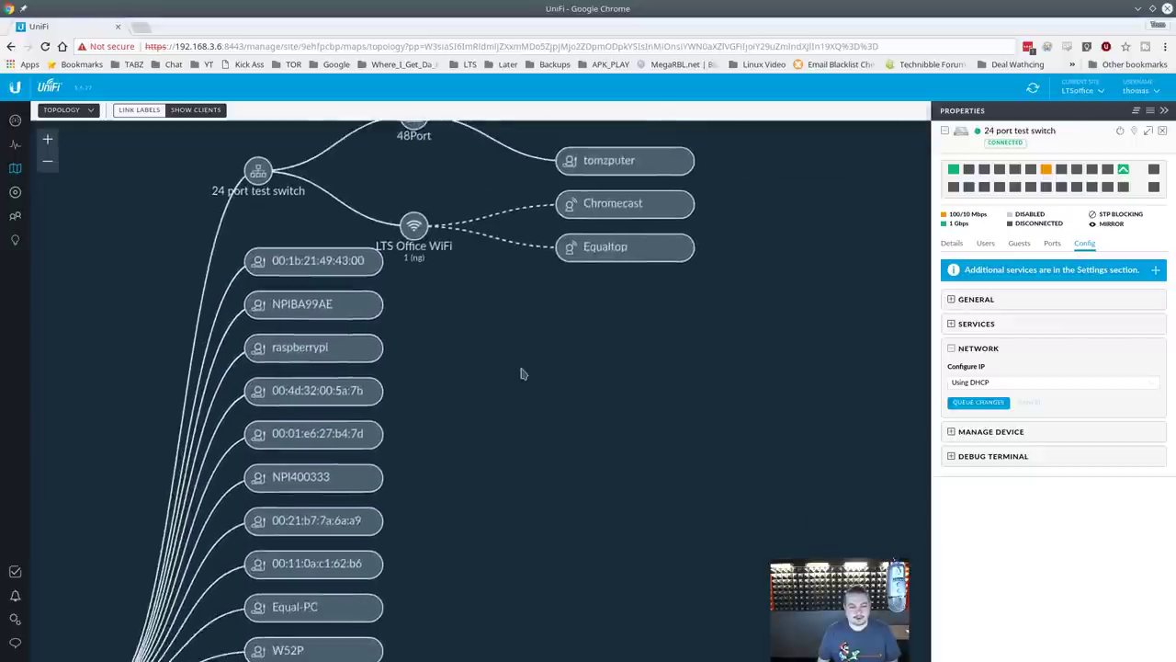
{"action": "scroll", "coordinate": [521, 373], "scroll_direction": "down", "scroll_amount": 4}
{"action": "left_click_drag", "start_coordinate": [517, 226], "coordinate": [522, 274]}
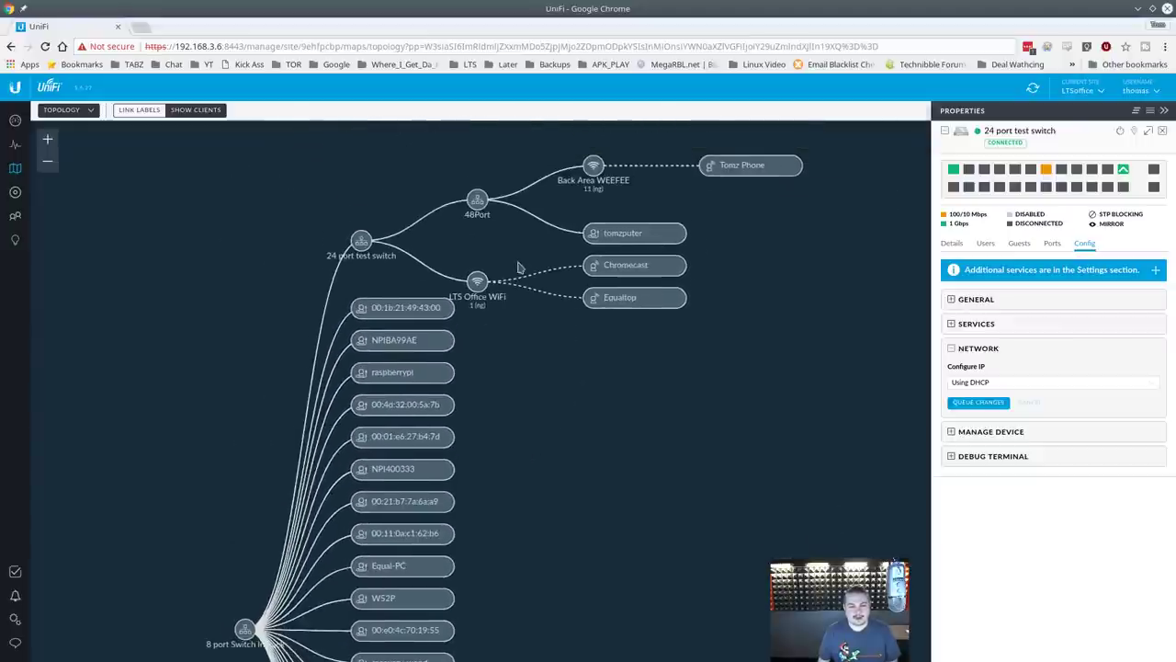
{"action": "left_click_drag", "start_coordinate": [574, 455], "coordinate": [602, 505]}
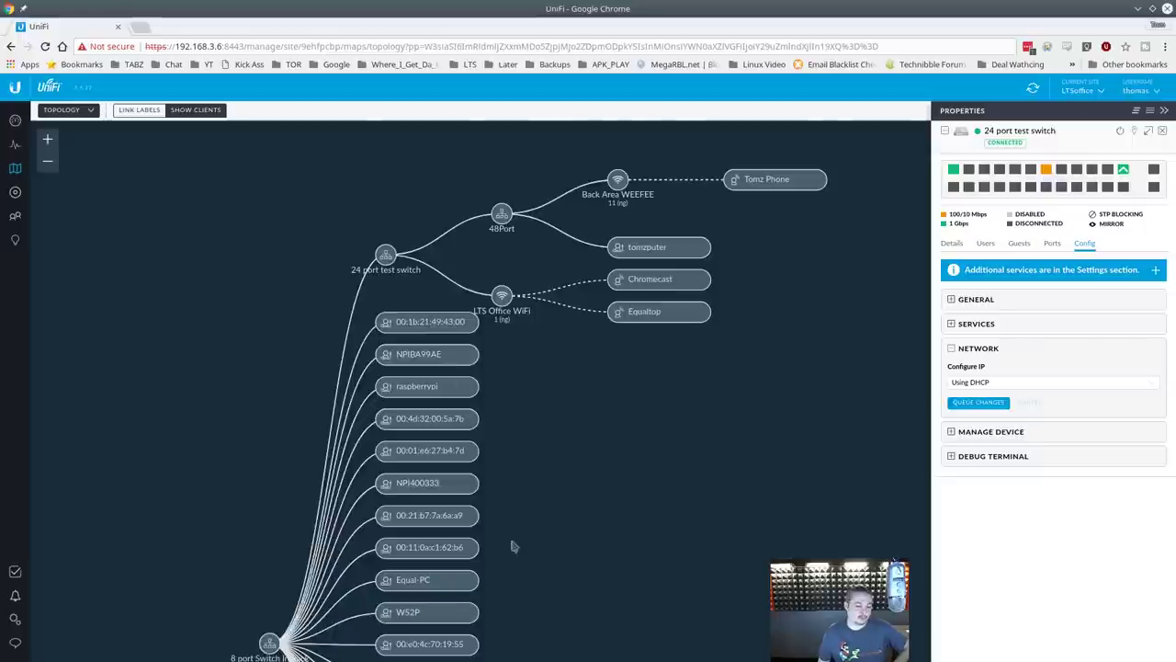
{"action": "left_click_drag", "start_coordinate": [612, 580], "coordinate": [669, 300]}
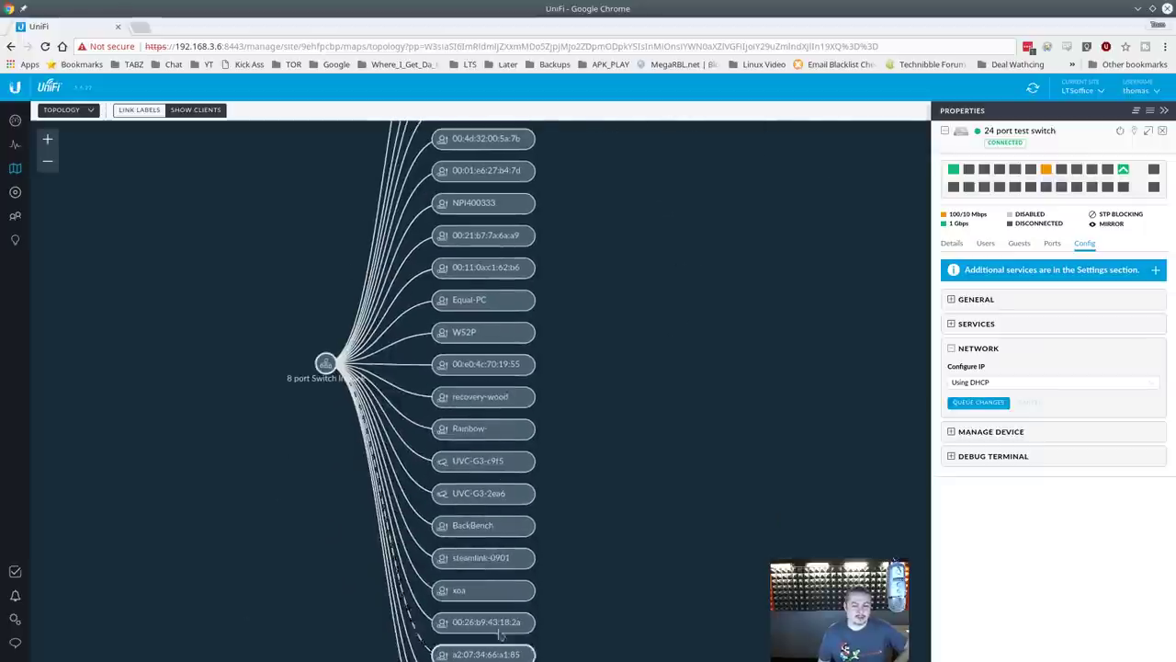
{"action": "left_click_drag", "start_coordinate": [604, 429], "coordinate": [604, 520]}
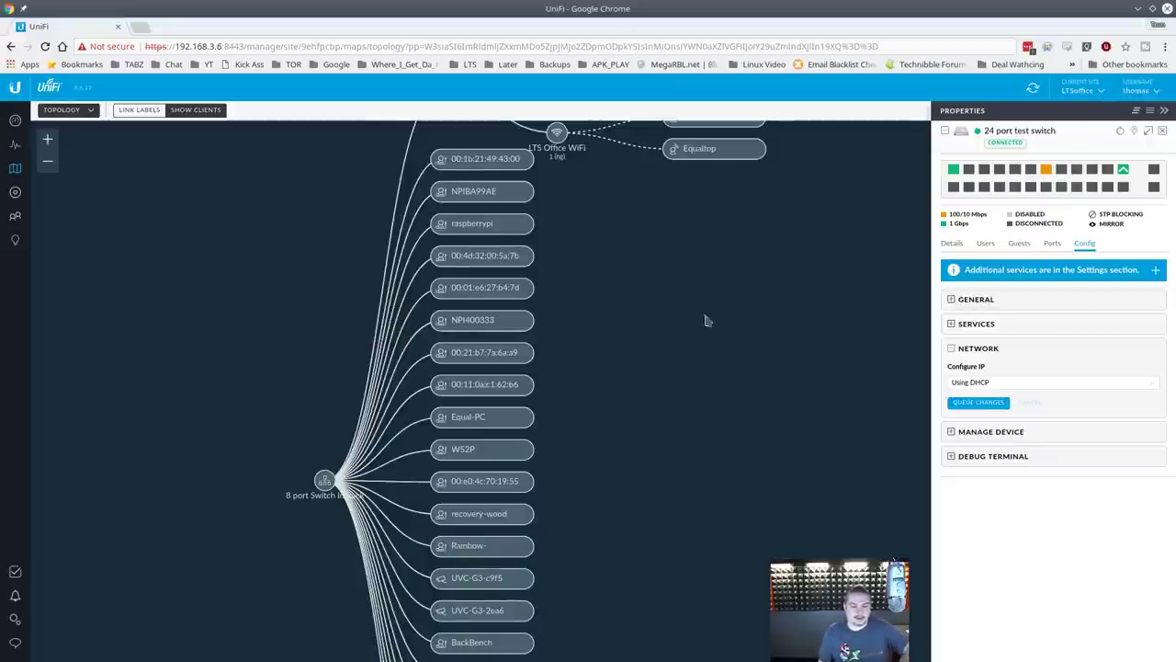
{"action": "left_click_drag", "start_coordinate": [703, 301], "coordinate": [672, 493]}
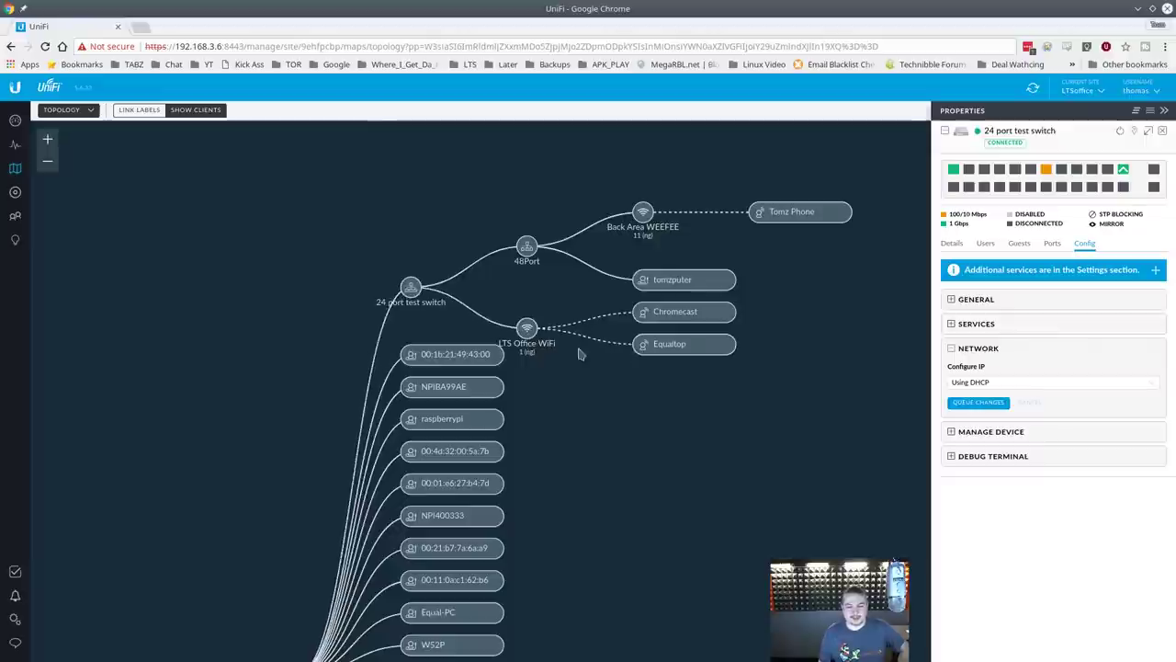
Step: Turn on Link Labels and toggle Show Clients off and back on, zooming the map
{"action": "left_click", "coordinate": [138, 111]}
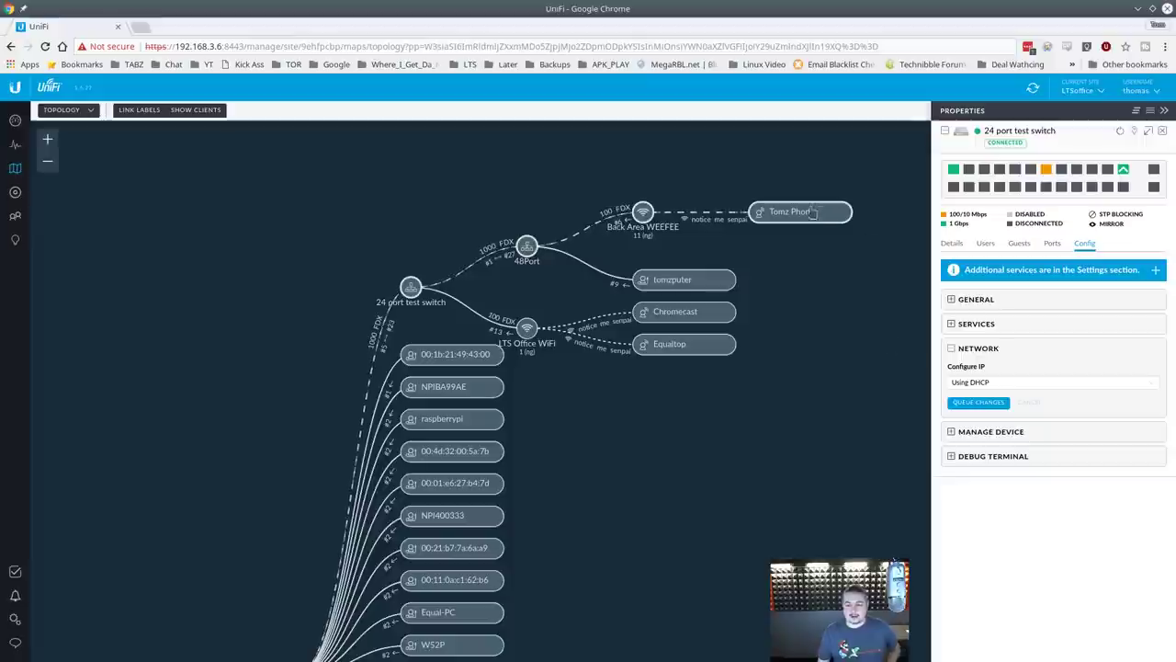
{"action": "left_click", "coordinate": [197, 112]}
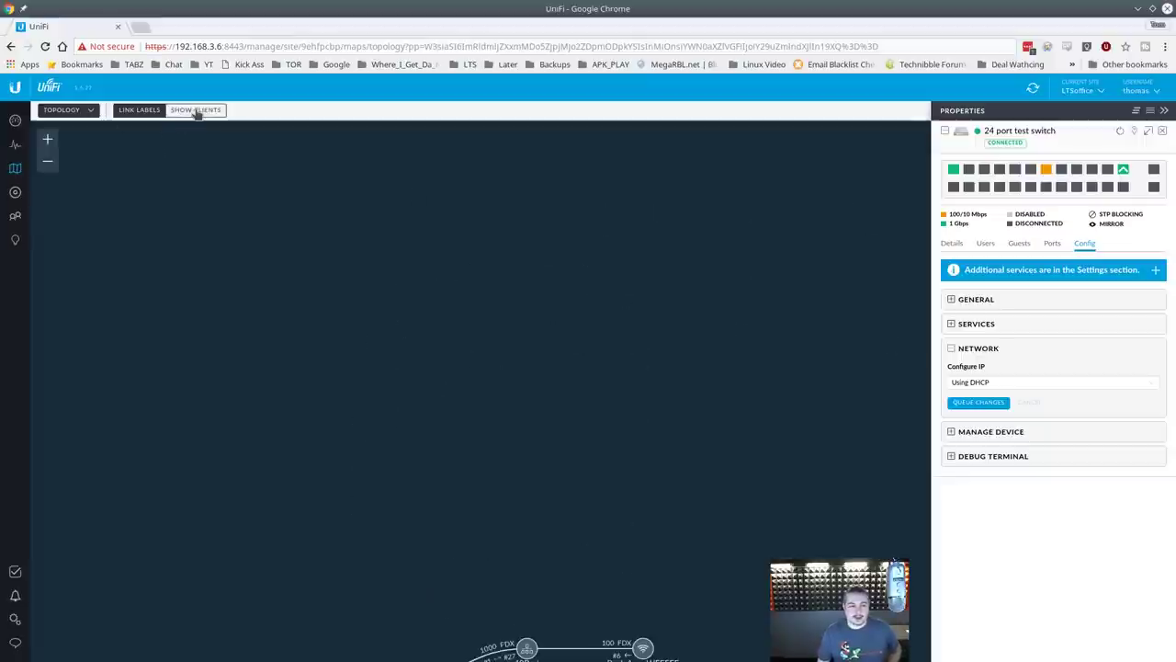
{"action": "scroll", "coordinate": [464, 312], "scroll_direction": "up", "scroll_amount": 2}
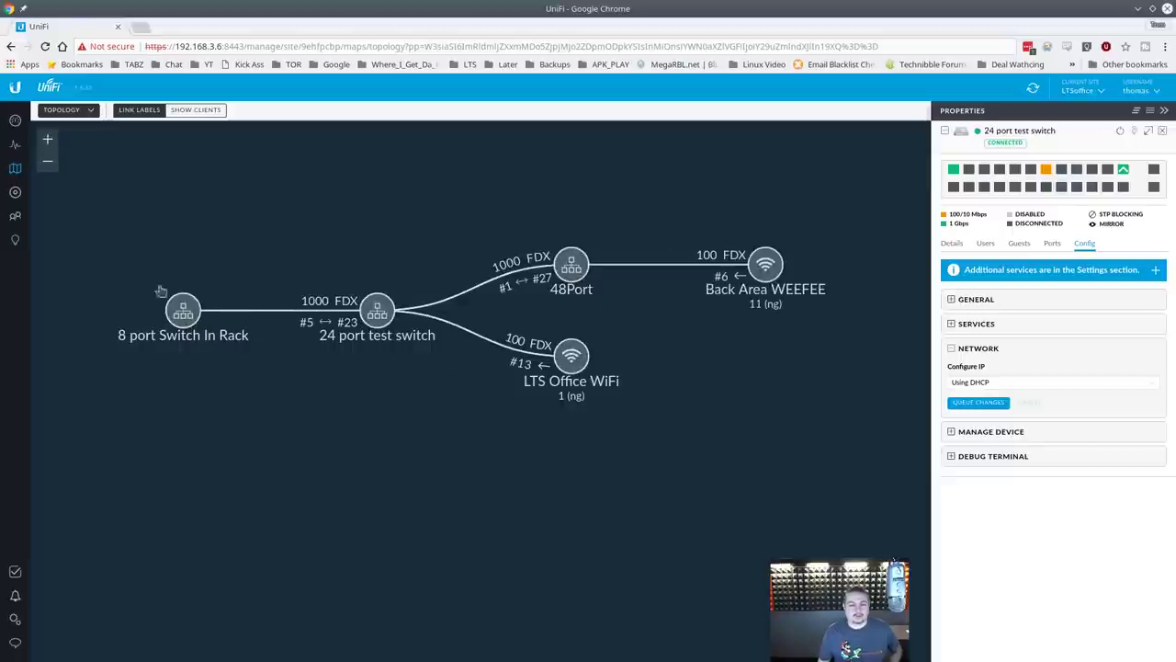
{"action": "left_click", "coordinate": [196, 110]}
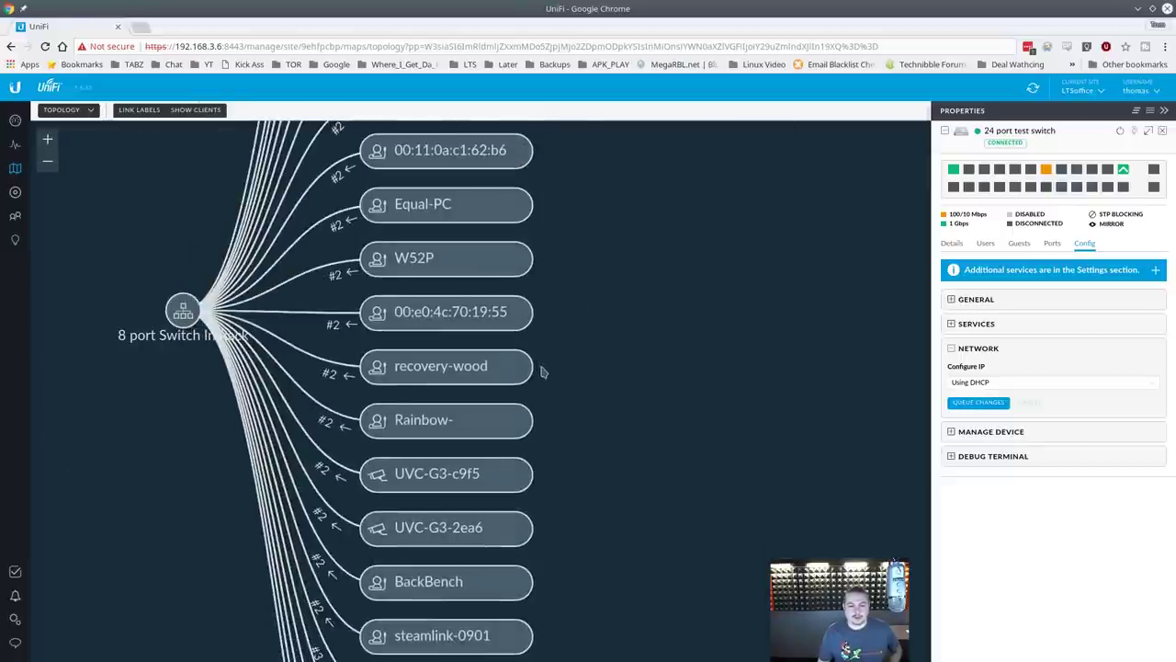
{"action": "scroll", "coordinate": [747, 330], "scroll_direction": "down", "scroll_amount": 2}
{"action": "scroll", "coordinate": [530, 499], "scroll_direction": "up", "scroll_amount": 4}
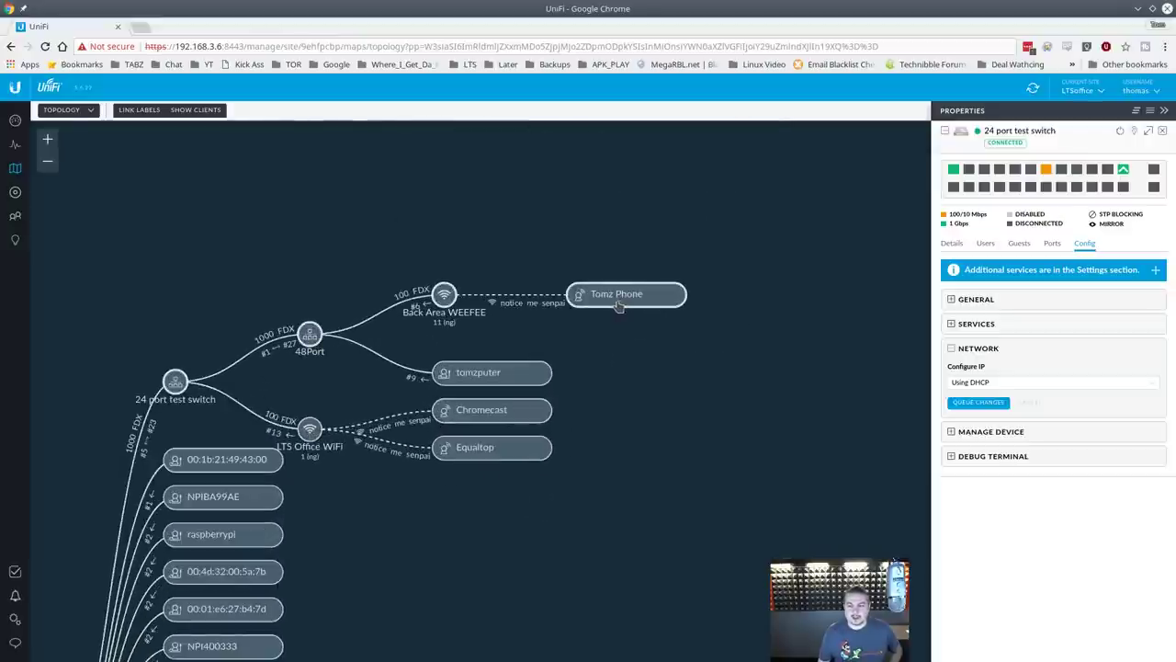
Step: Check the phone client's connection history, then return to its overview
{"action": "left_click", "coordinate": [619, 306]}
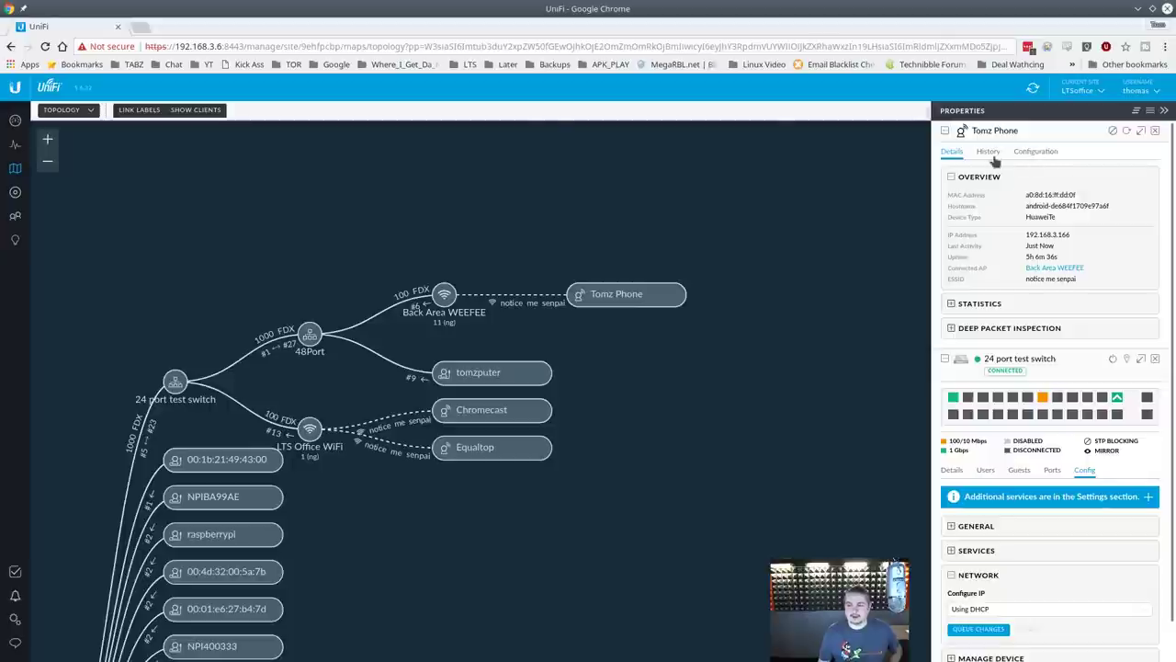
{"action": "left_click", "coordinate": [989, 153]}
{"action": "mouse_move", "coordinate": [958, 310]}
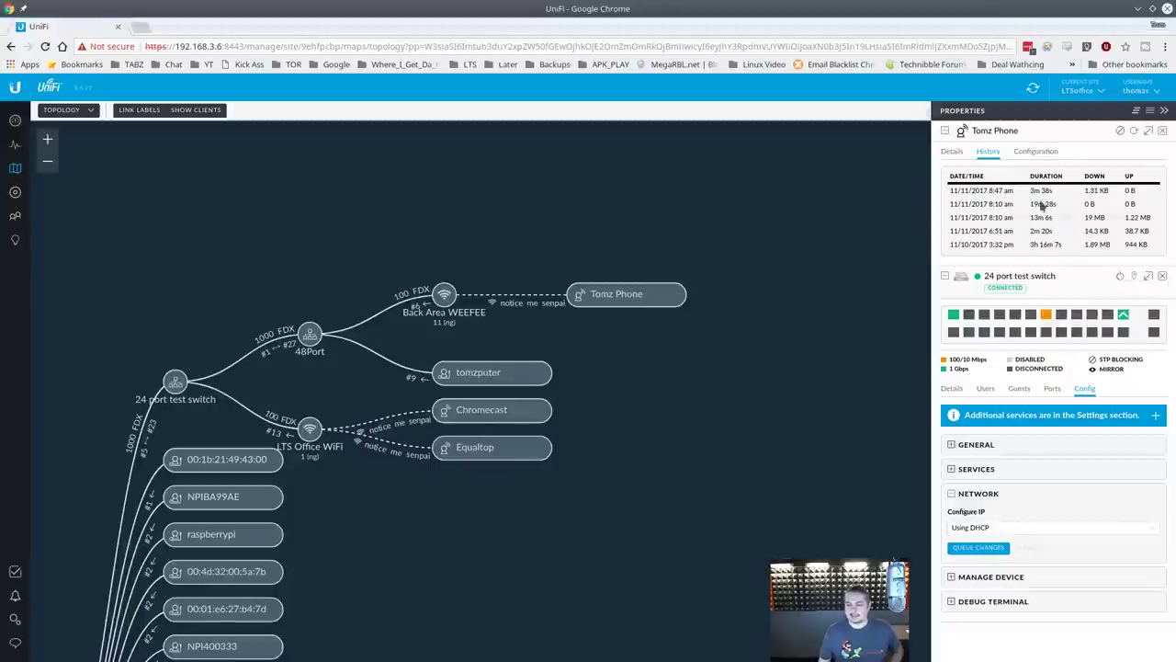
{"action": "left_click", "coordinate": [953, 153]}
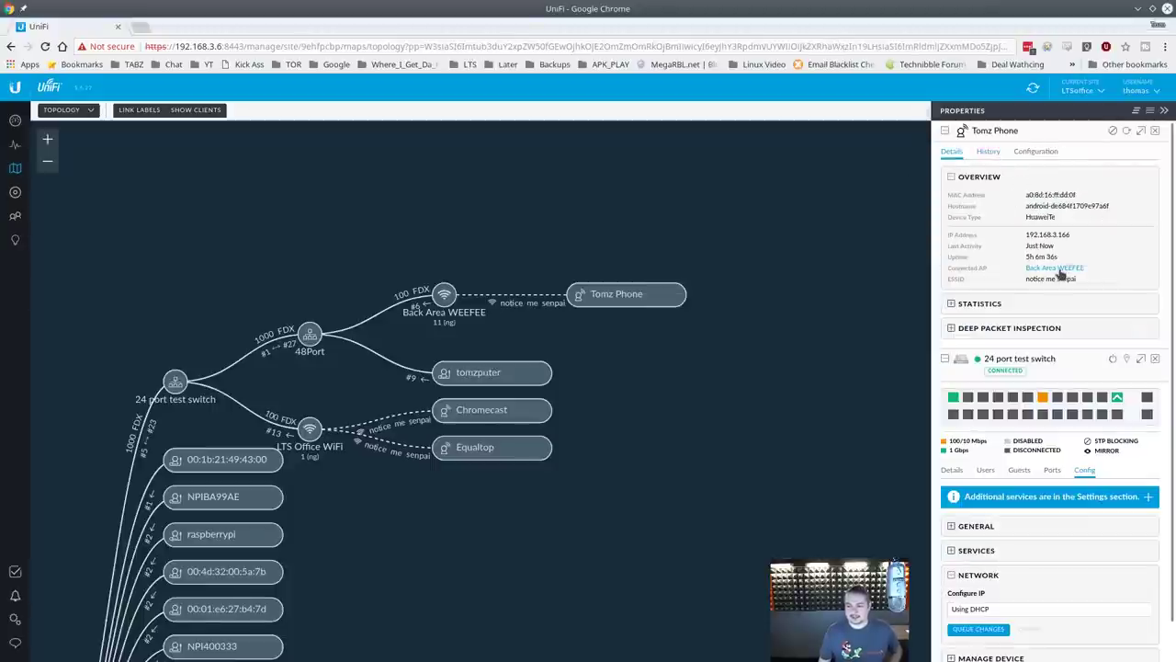
Step: Review Back Area WEEFEE's connected users, close its card, and list the wired clients
{"action": "left_click", "coordinate": [1055, 268]}
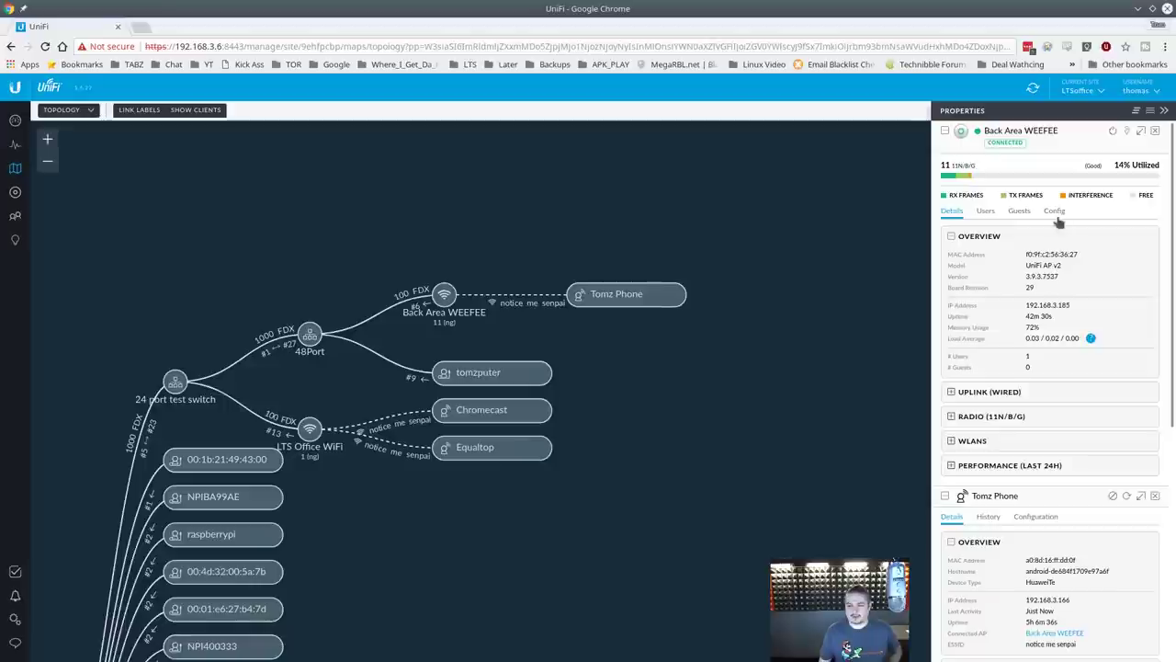
{"action": "left_click", "coordinate": [985, 213]}
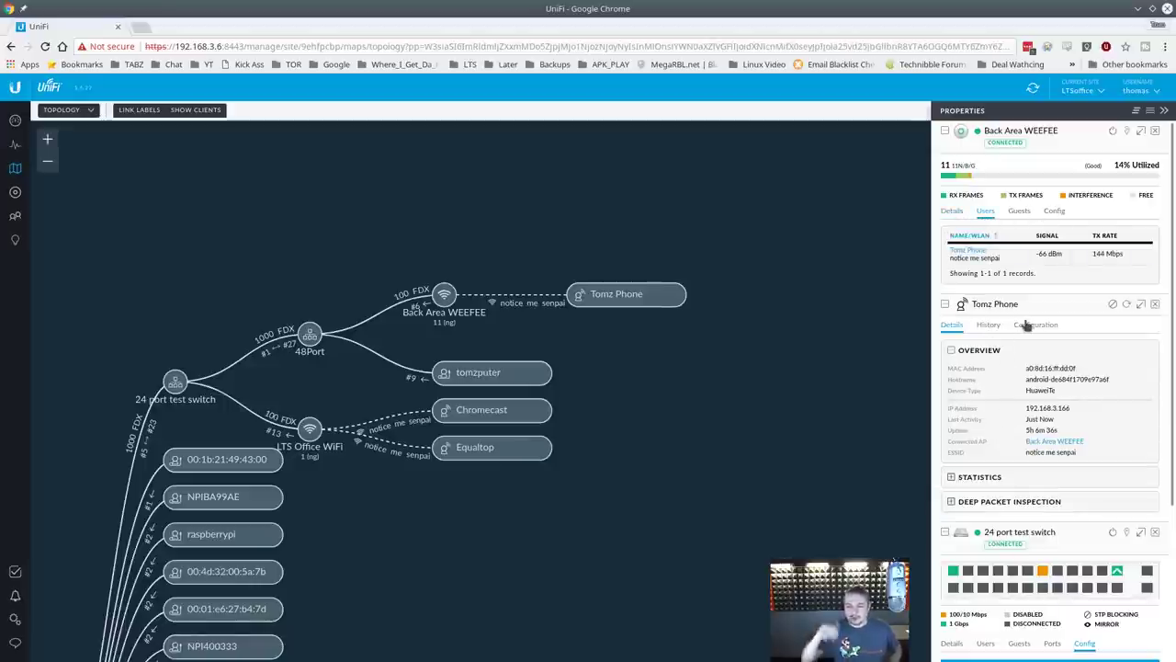
{"action": "left_click", "coordinate": [1156, 131]}
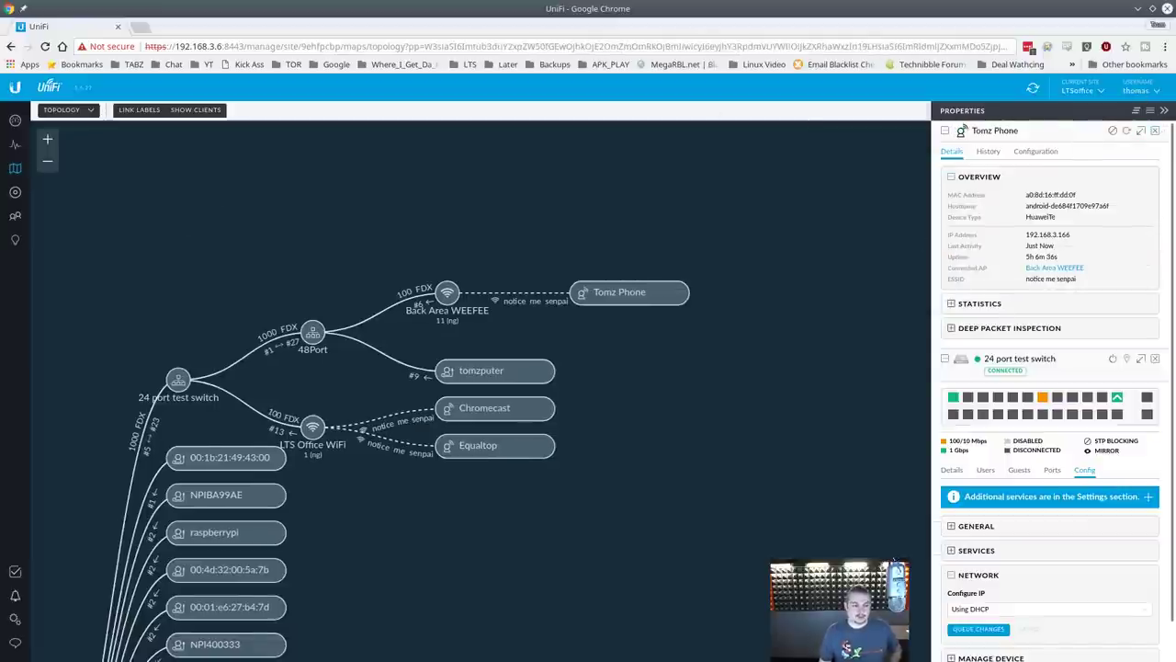
{"action": "left_click", "coordinate": [16, 216]}
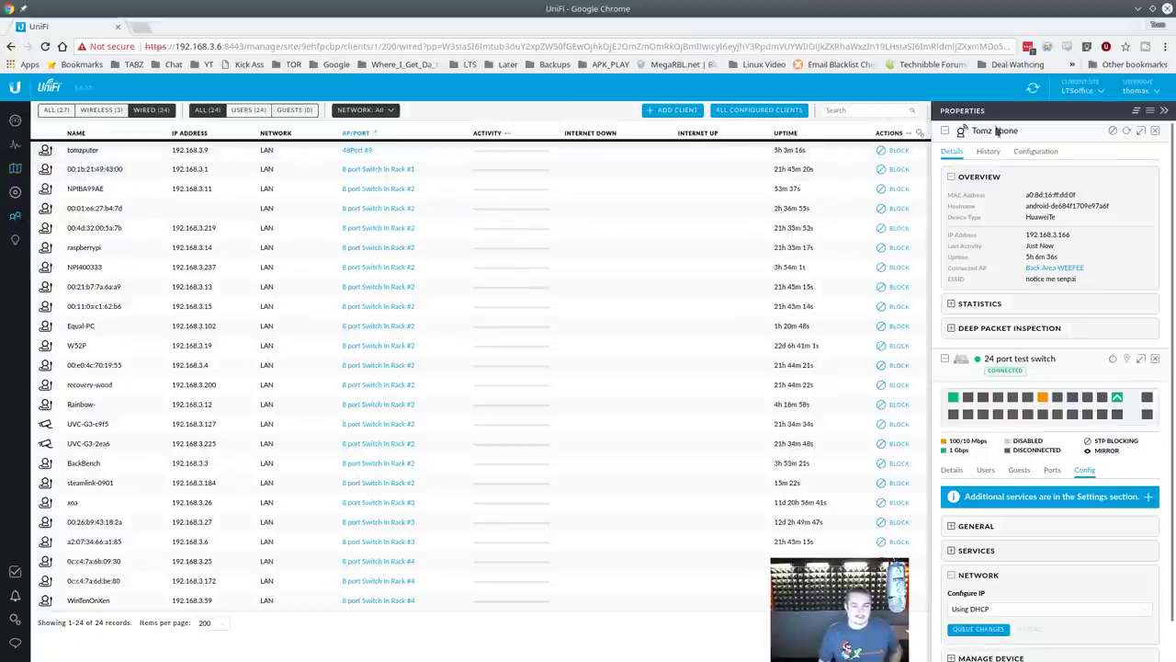
Step: Inspect 48Port port 9 used by the wired computer, then close the 48Port, phone and 24 port test switch cards
{"action": "left_click", "coordinate": [360, 152]}
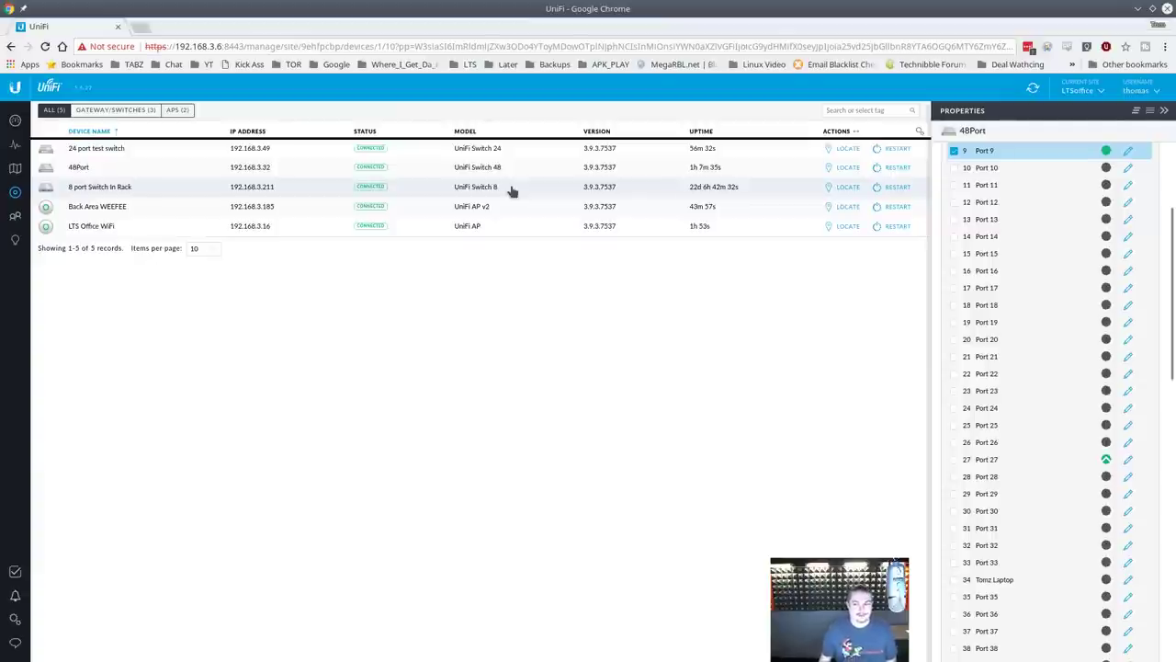
{"action": "scroll", "coordinate": [1165, 160], "scroll_direction": "up", "scroll_amount": 5}
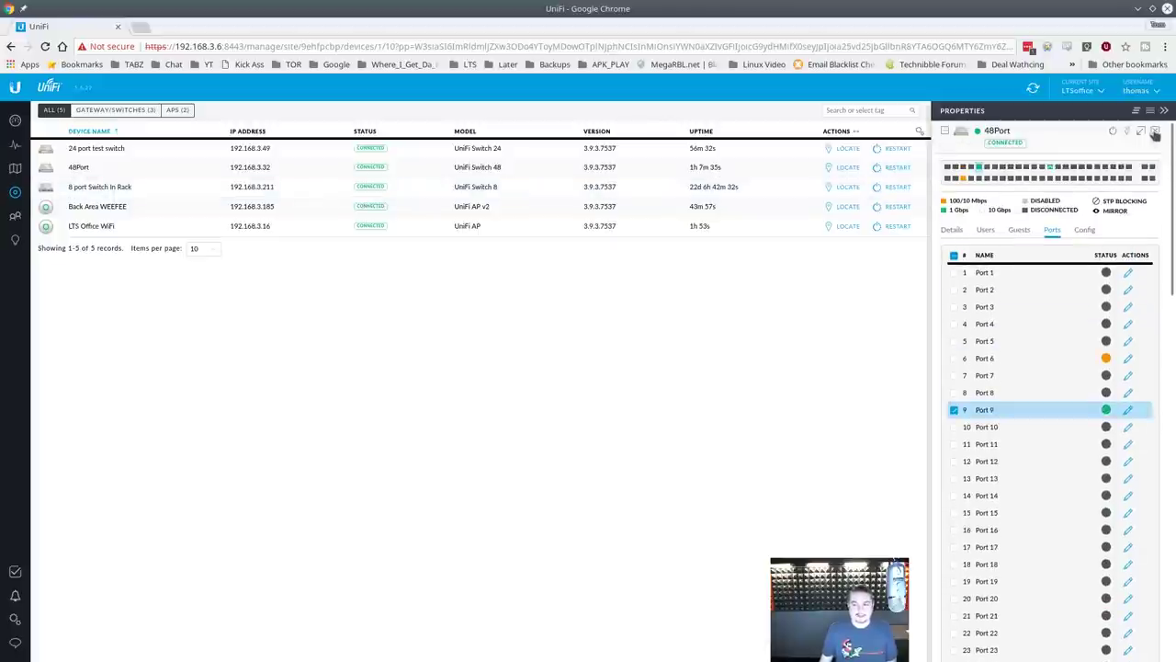
{"action": "left_click", "coordinate": [1156, 132]}
{"action": "left_click", "coordinate": [1156, 132]}
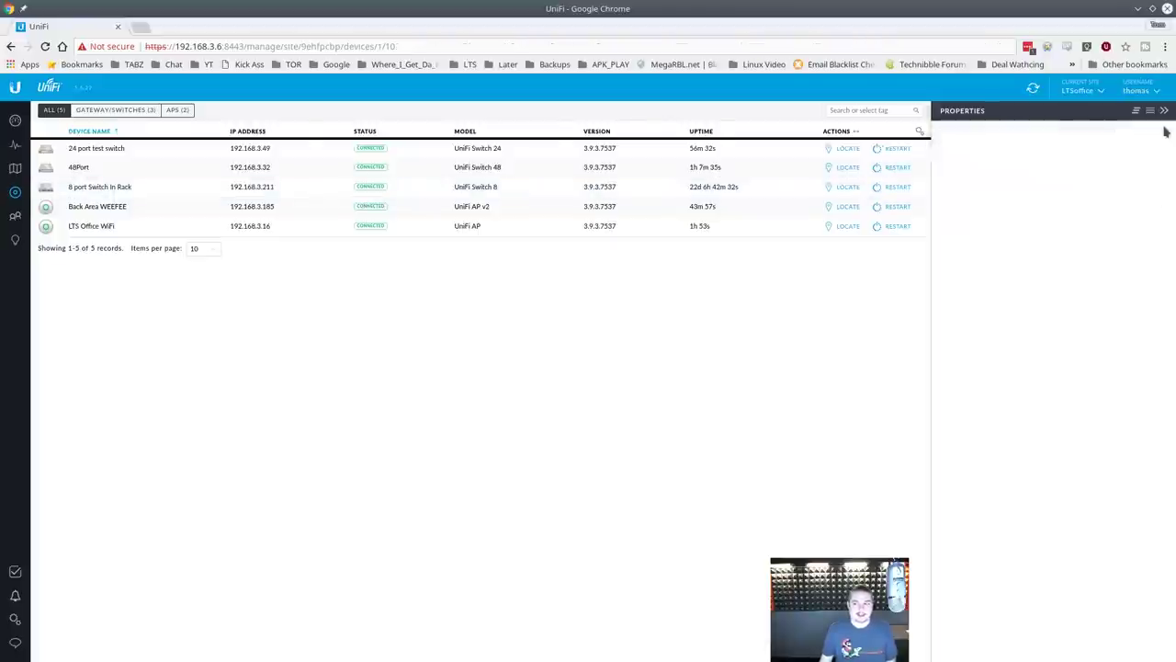
{"action": "left_click", "coordinate": [1156, 132]}
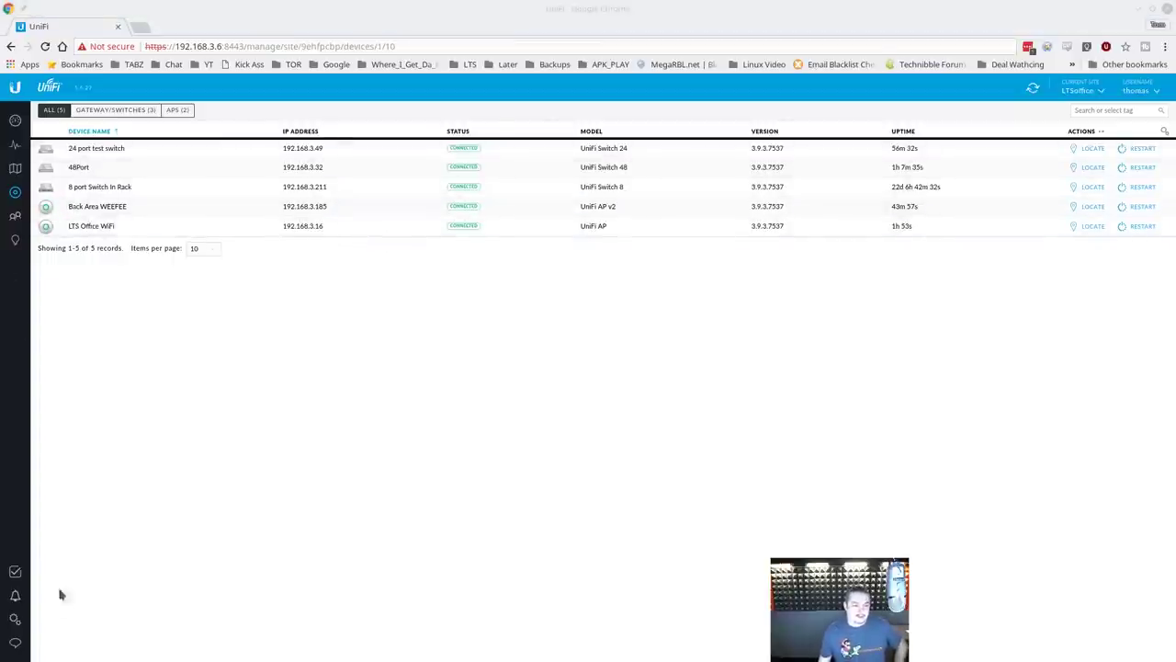
Step: Open Settings > Networks and review the LAN (192.168.3.1/24) settings without saving
{"action": "left_click", "coordinate": [15, 620]}
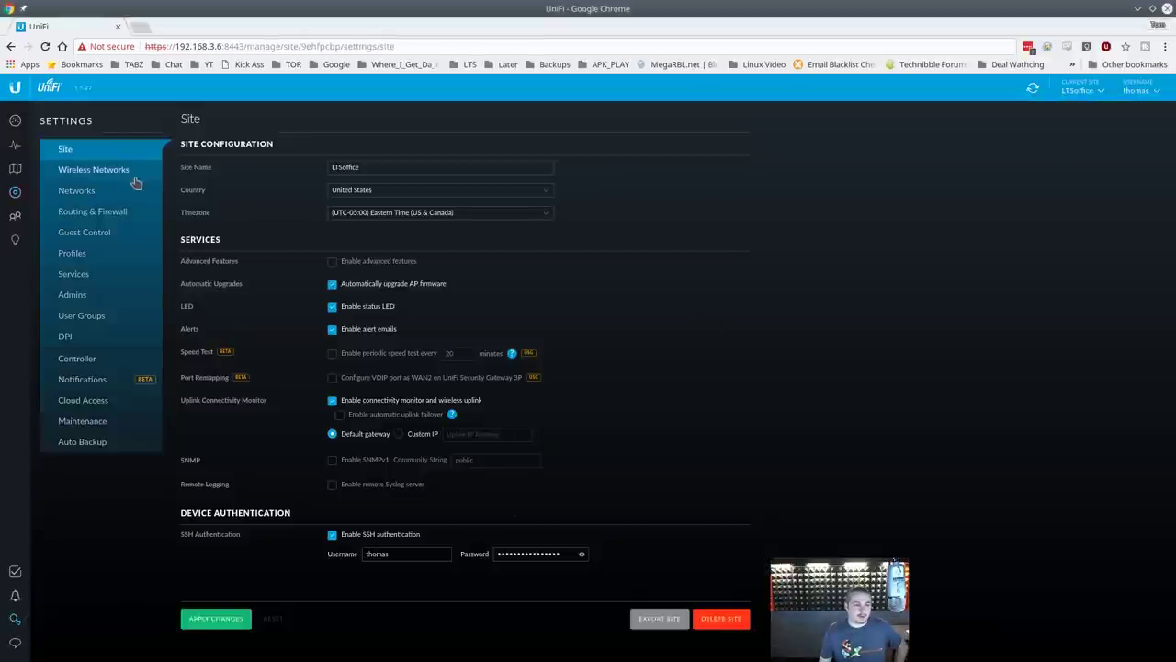
{"action": "left_click", "coordinate": [88, 195]}
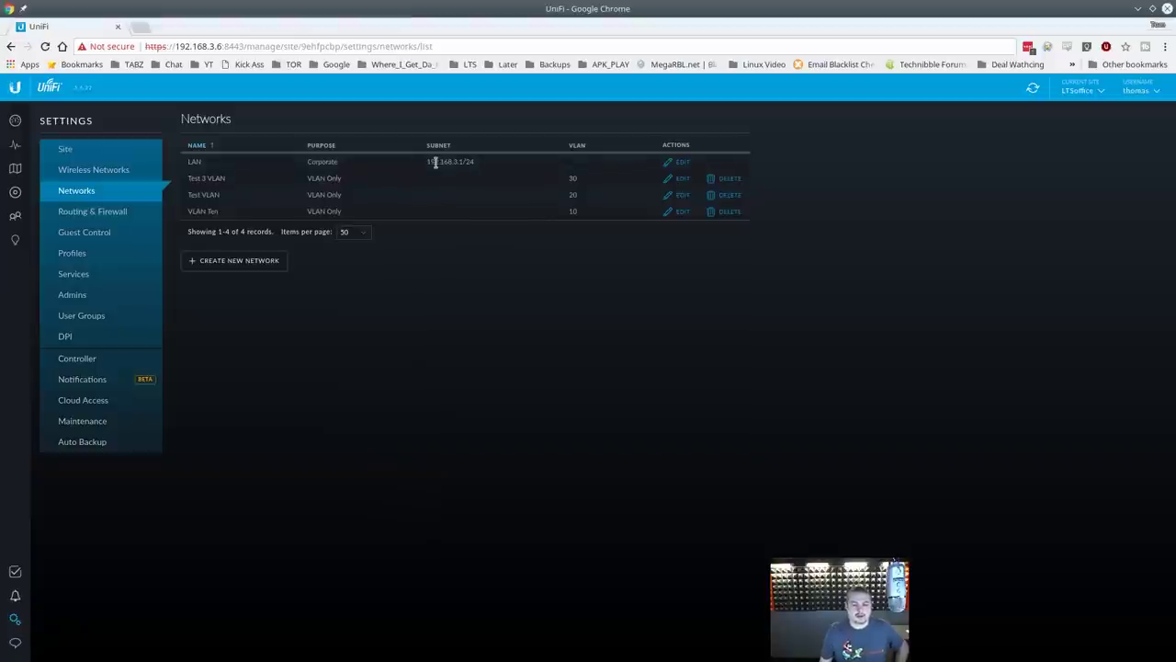
{"action": "left_click_drag", "start_coordinate": [425, 165], "coordinate": [487, 165]}
{"action": "left_click", "coordinate": [501, 173]}
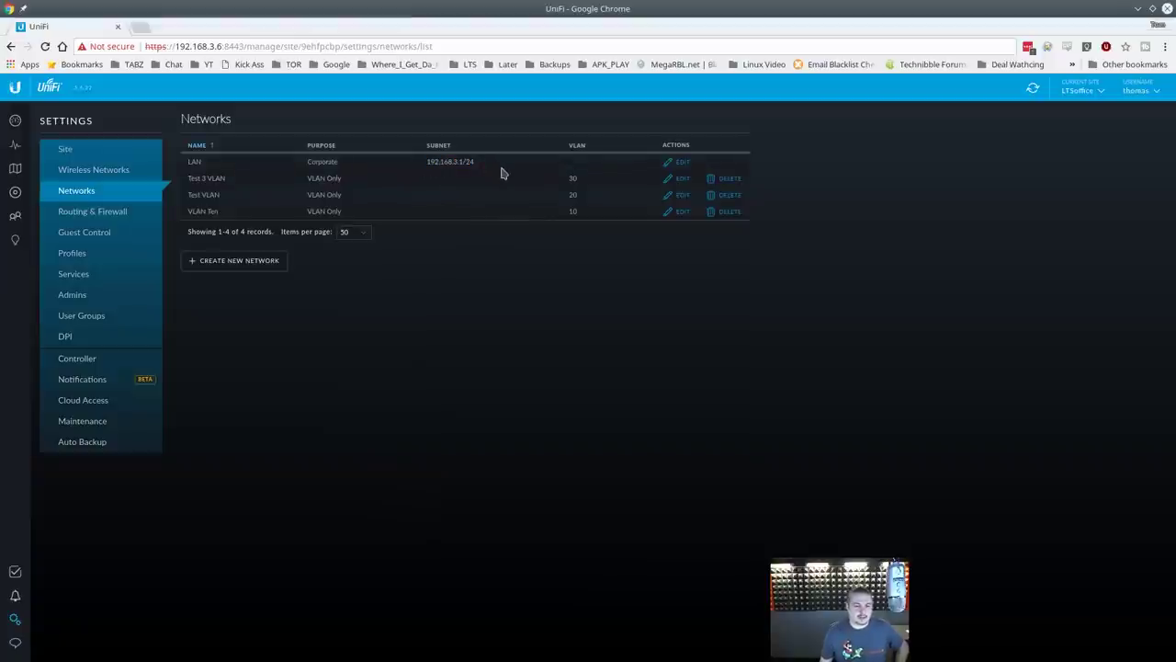
{"action": "left_click", "coordinate": [681, 163]}
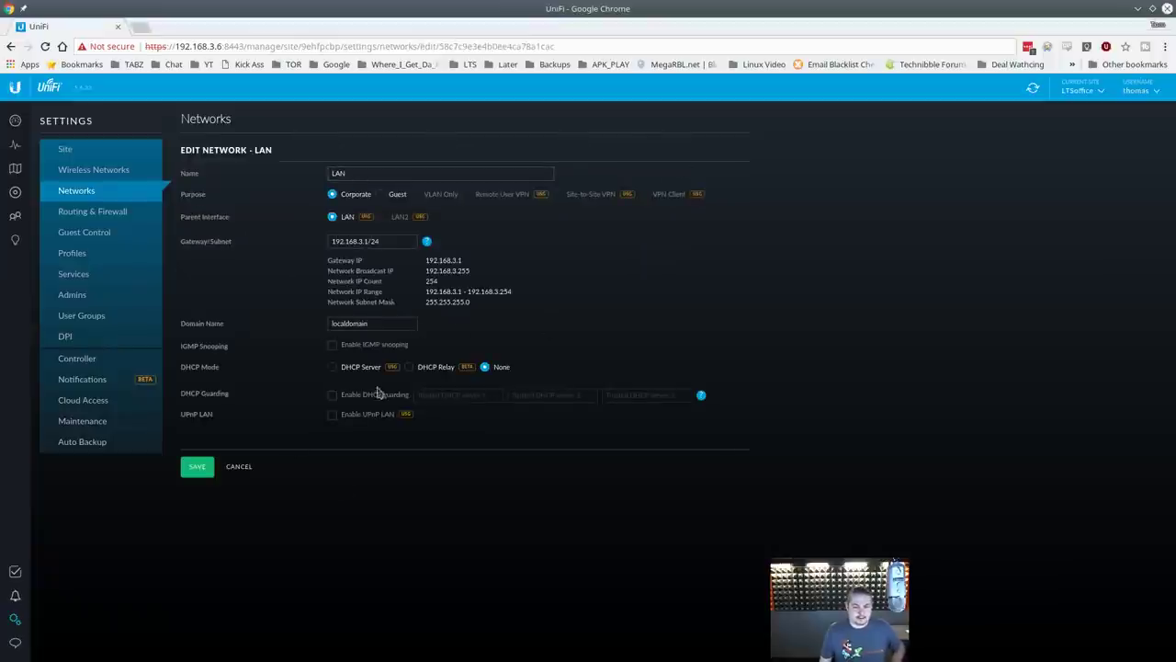
{"action": "left_click", "coordinate": [239, 466]}
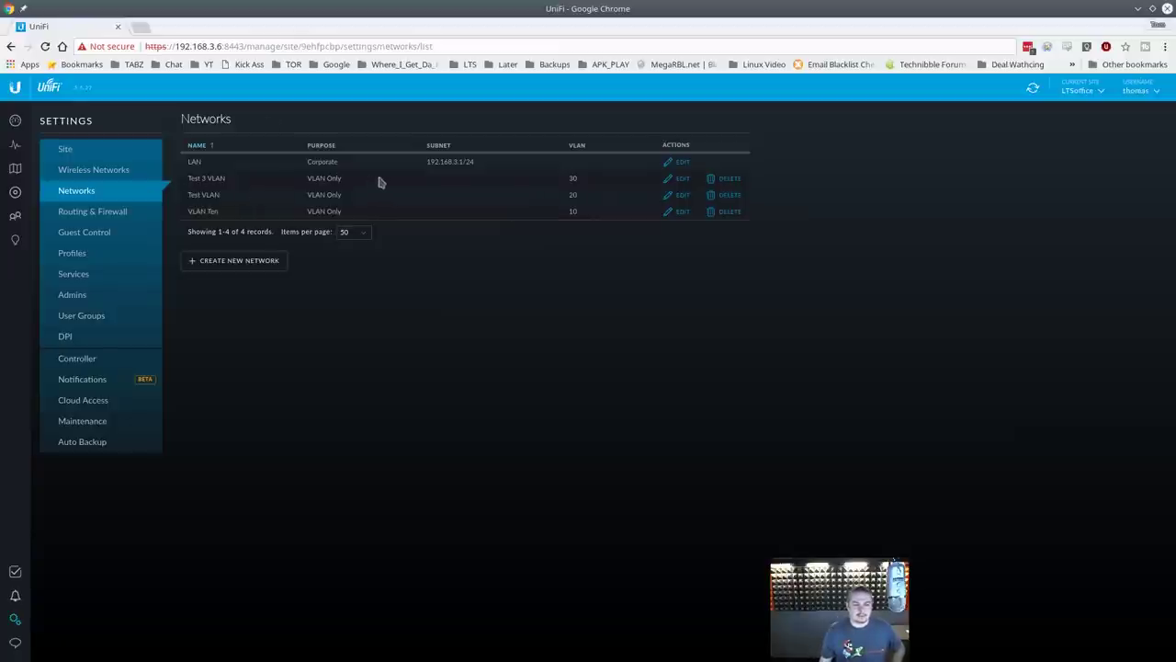
Step: Create and save a VLAN Only network named 'VLAN 40' with VLAN ID 40
{"action": "left_click", "coordinate": [249, 270]}
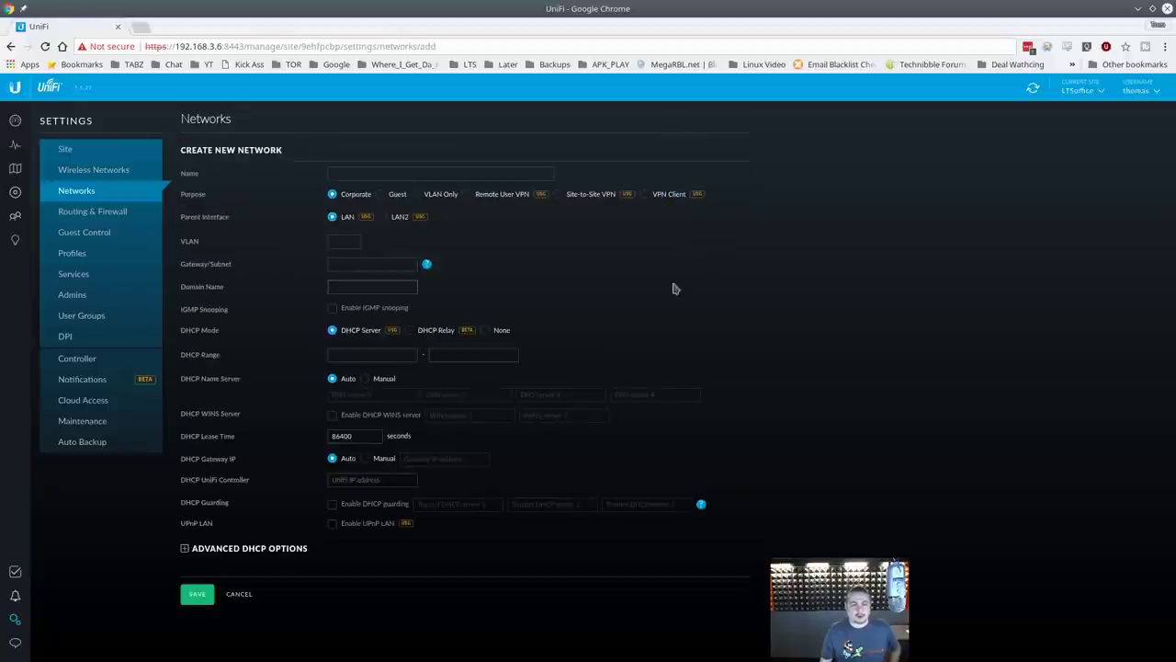
{"action": "left_click", "coordinate": [418, 195]}
{"action": "left_click", "coordinate": [427, 172]}
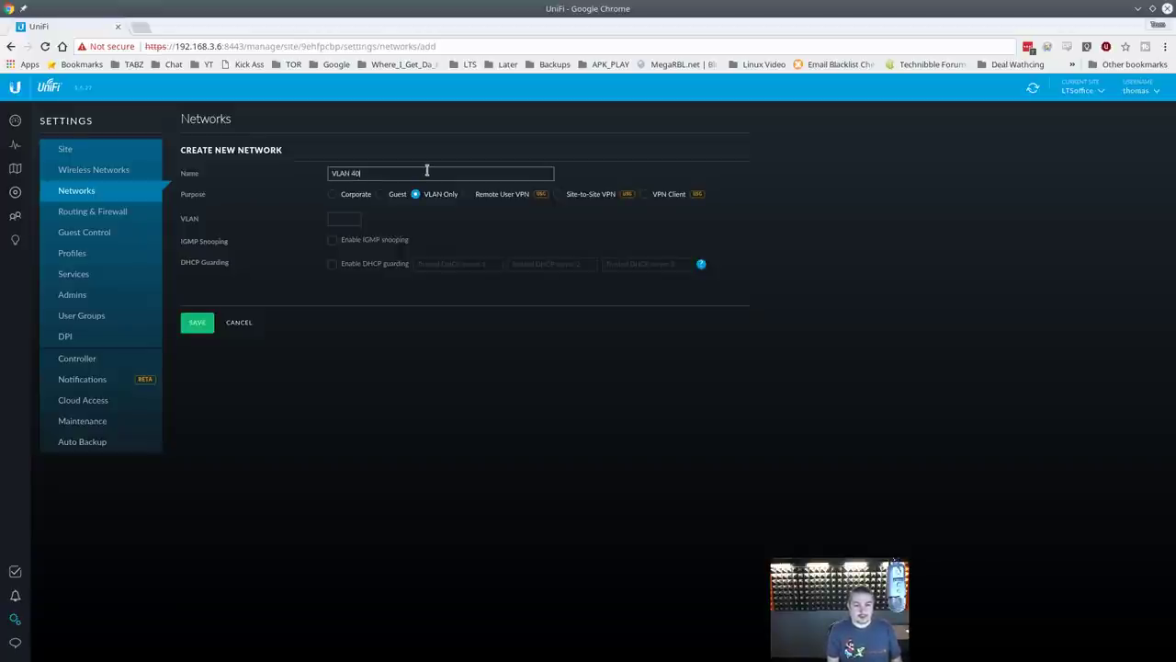
{"action": "left_click", "coordinate": [354, 218]}
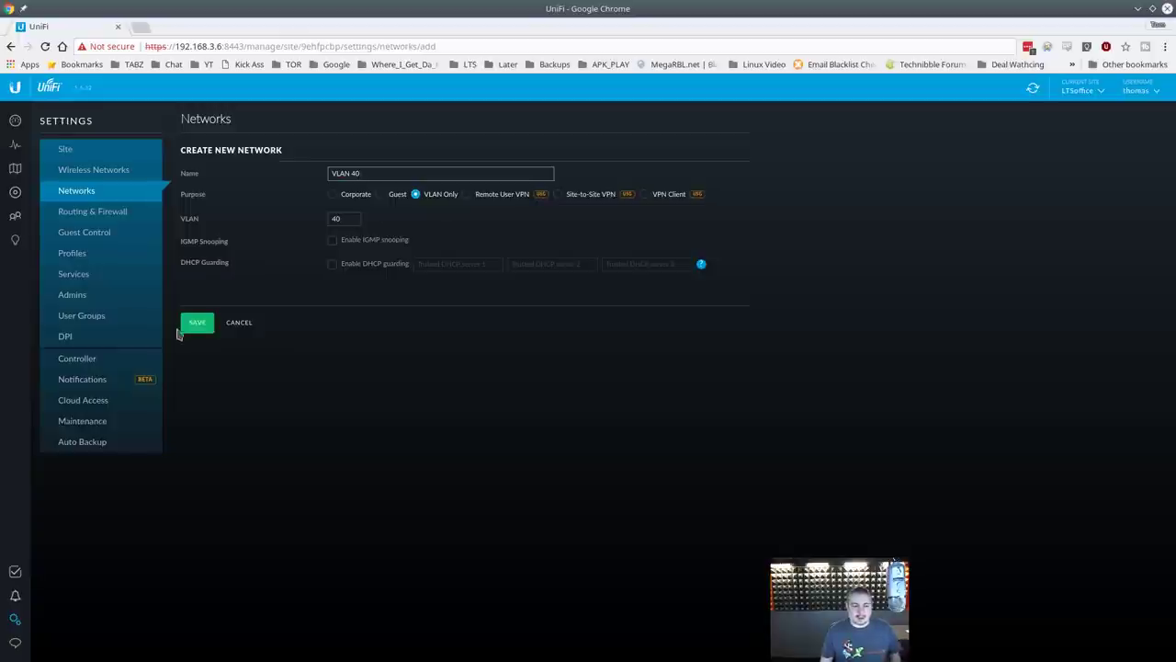
{"action": "left_click", "coordinate": [194, 324]}
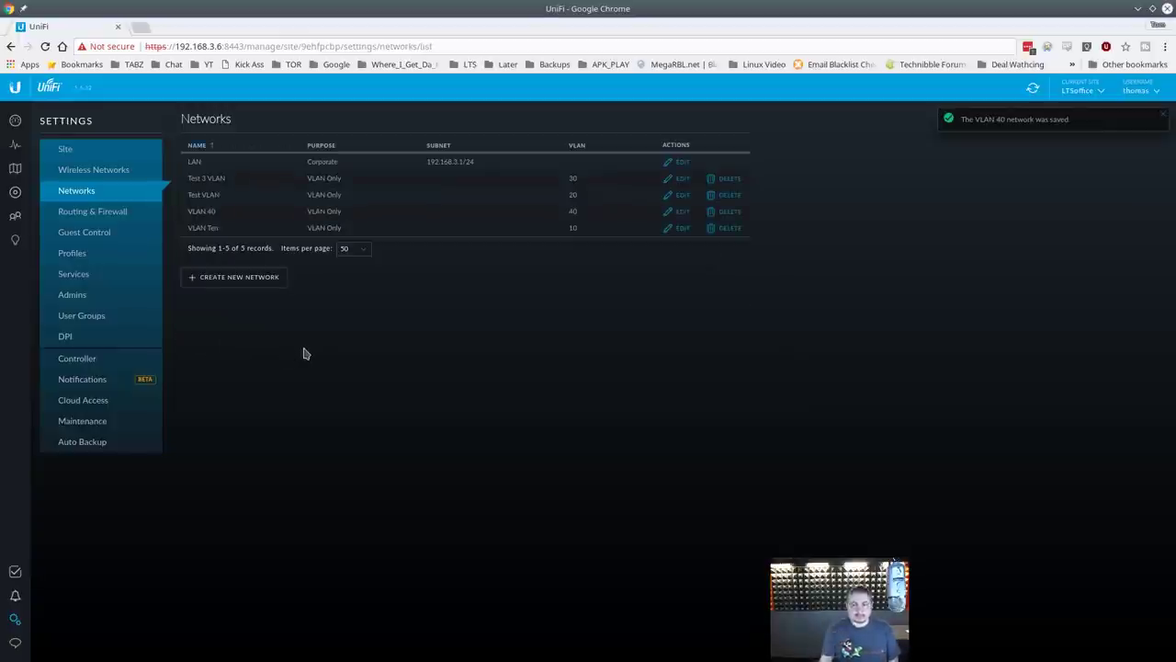
Step: Return to the Devices page listing all five connected devices
{"action": "left_click", "coordinate": [15, 192]}
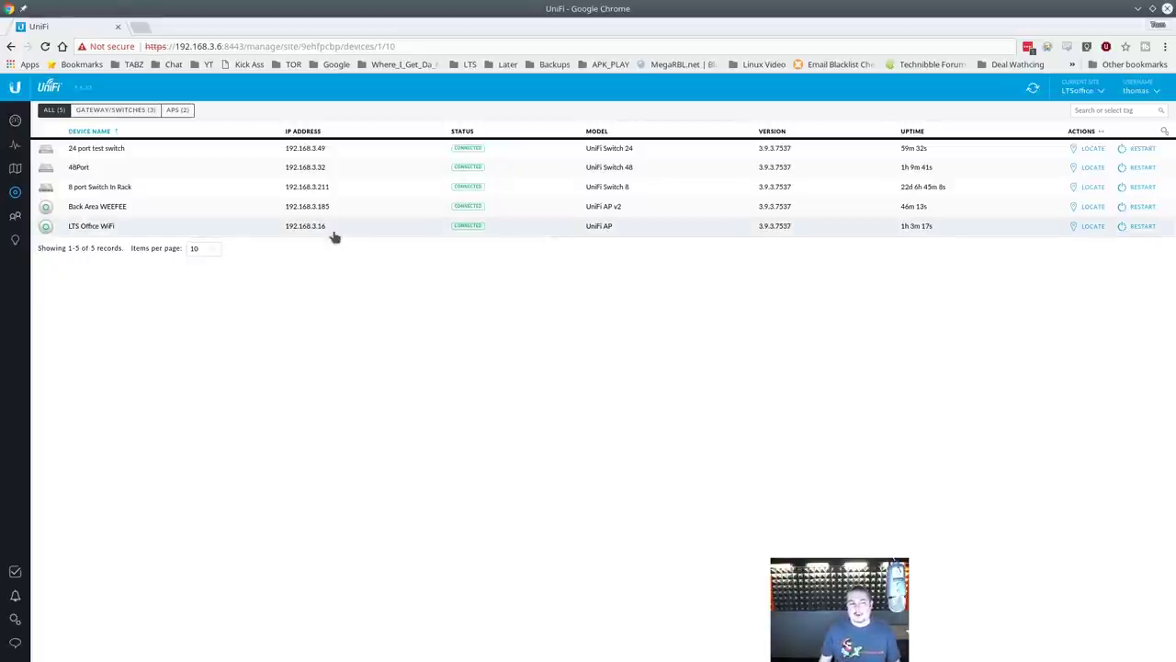
Step: Rename port 6 on 48Port to 'WiFi For Back Area' and apply the change
{"action": "left_click", "coordinate": [407, 175]}
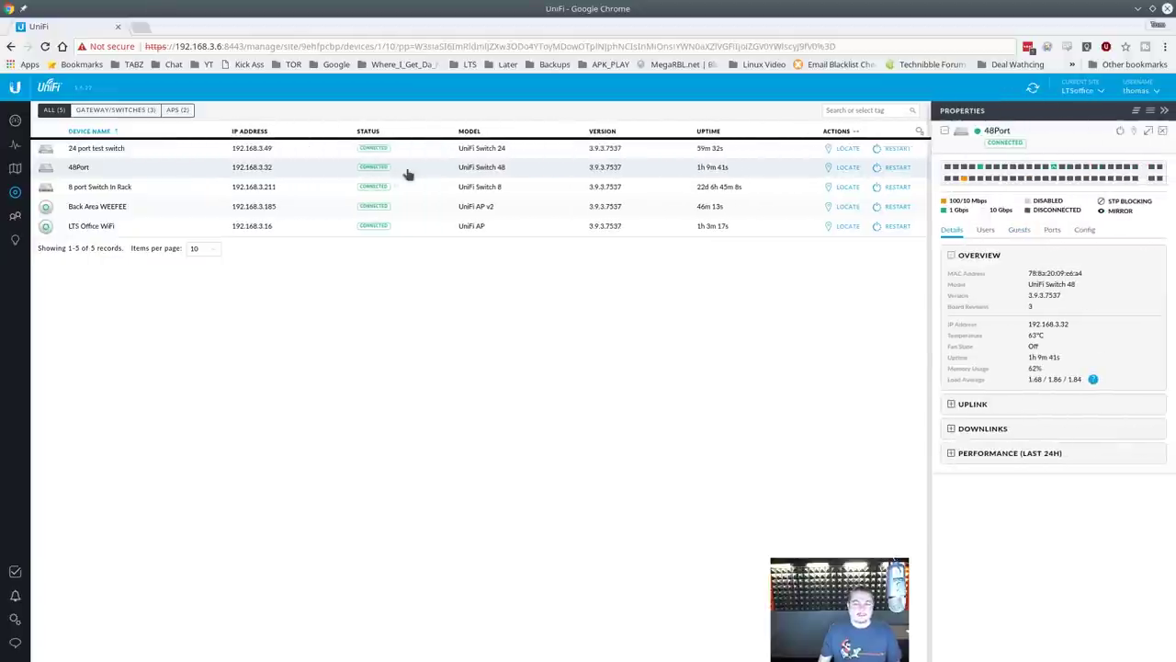
{"action": "left_click", "coordinate": [1052, 230]}
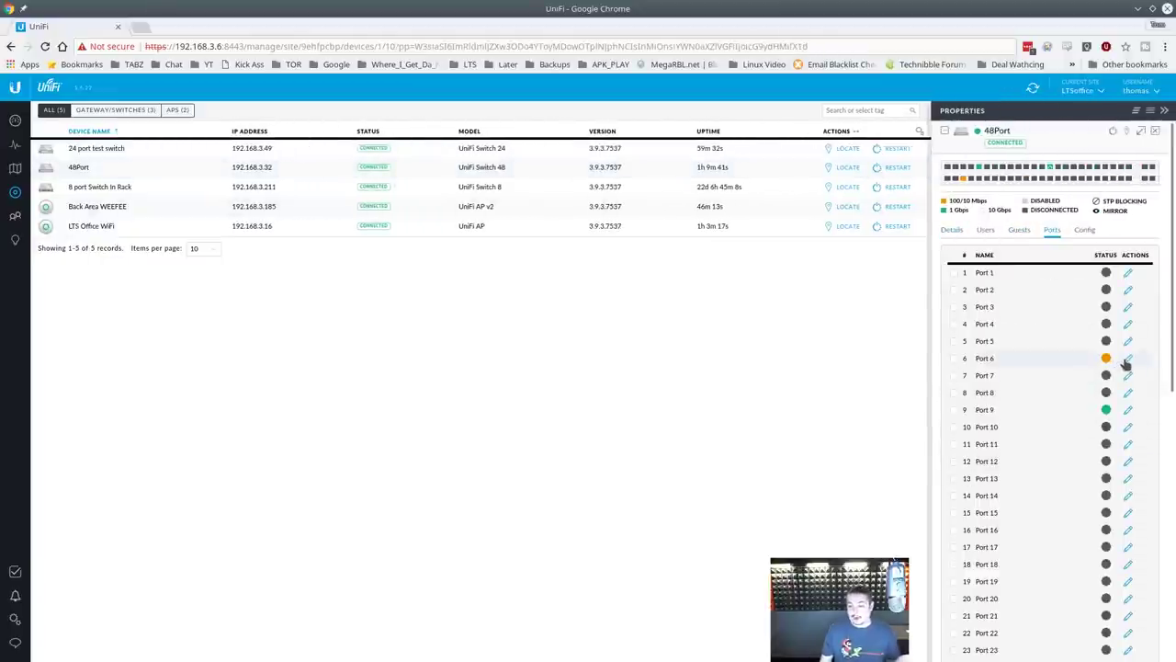
{"action": "left_click", "coordinate": [1020, 360]}
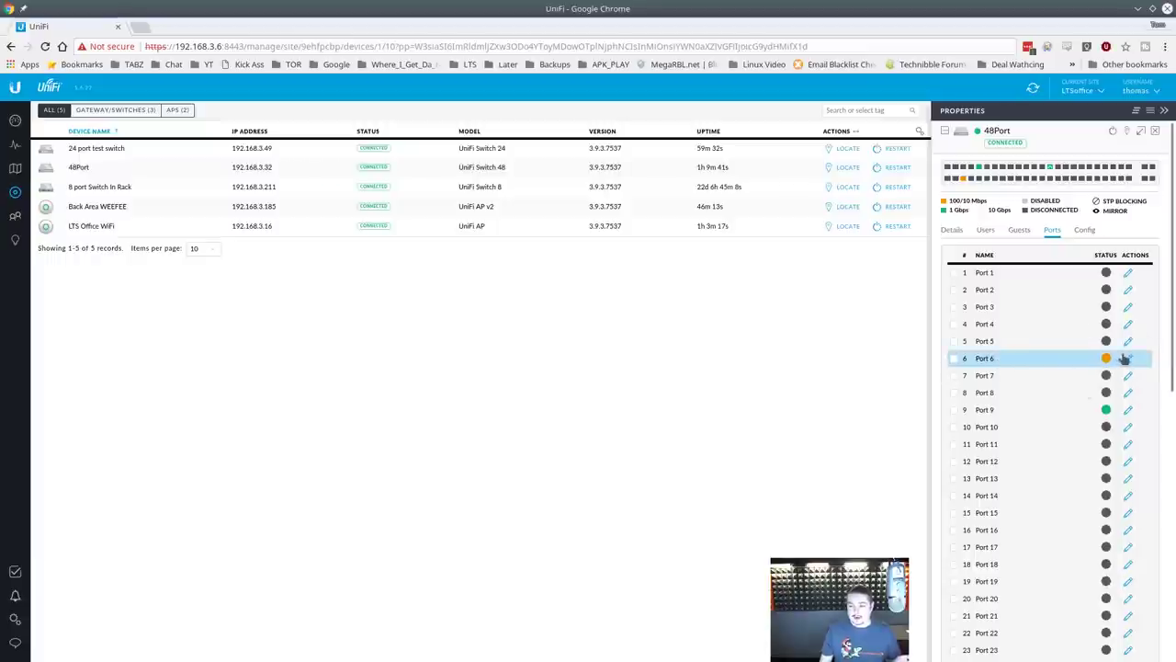
{"action": "left_click", "coordinate": [1127, 358]}
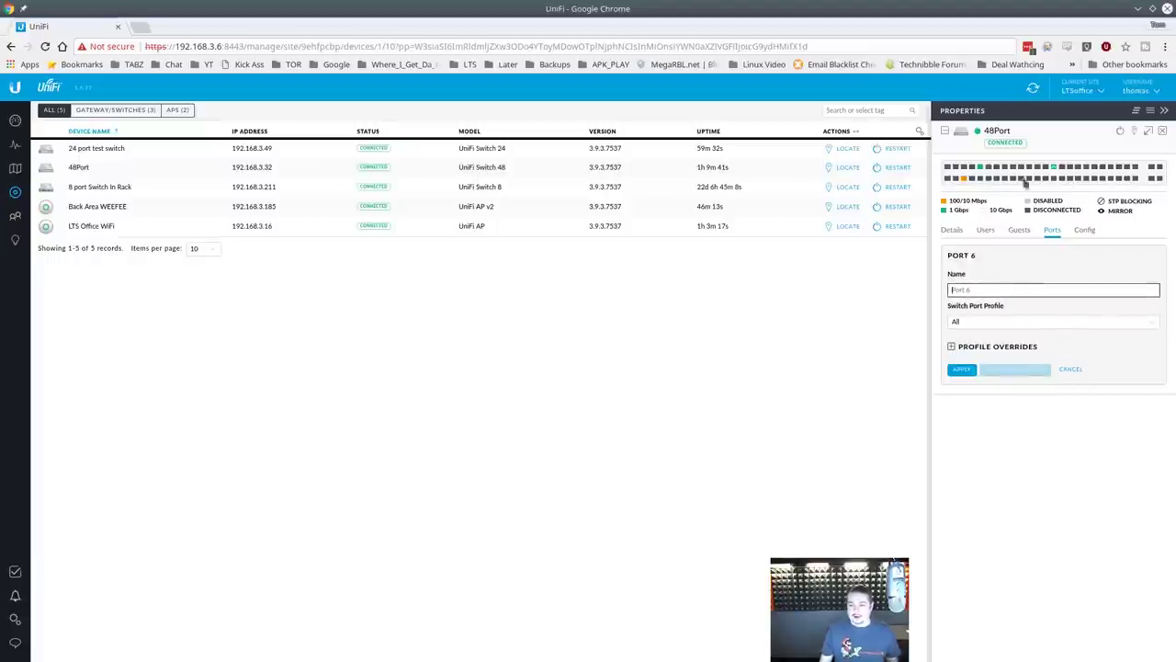
{"action": "mouse_move", "coordinate": [965, 180]}
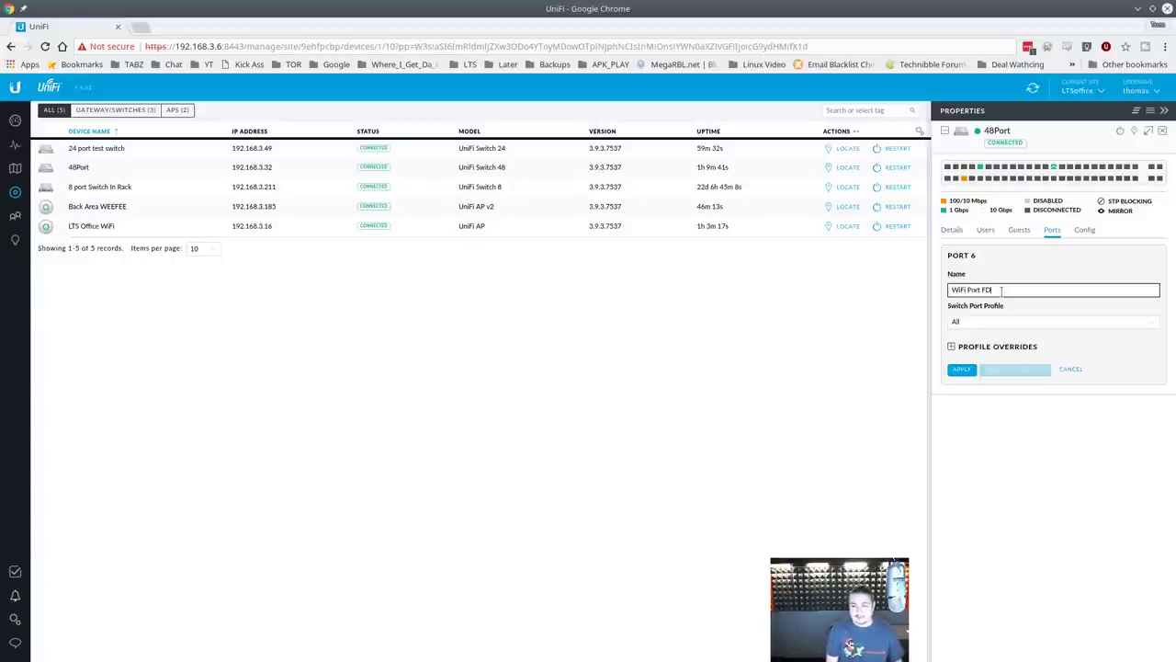
{"action": "key", "text": "ctrl+shift+Left"}
{"action": "key", "text": "ctrl+shift+Left"}
{"action": "key", "text": "BackSpace"}
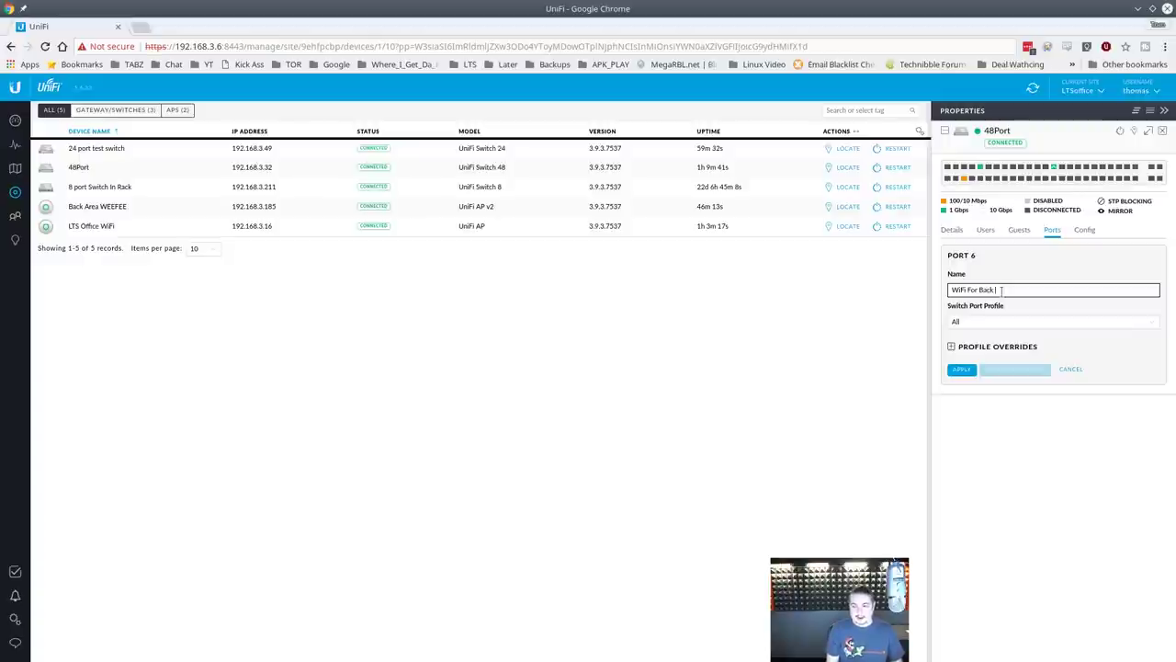
{"action": "left_click", "coordinate": [961, 369]}
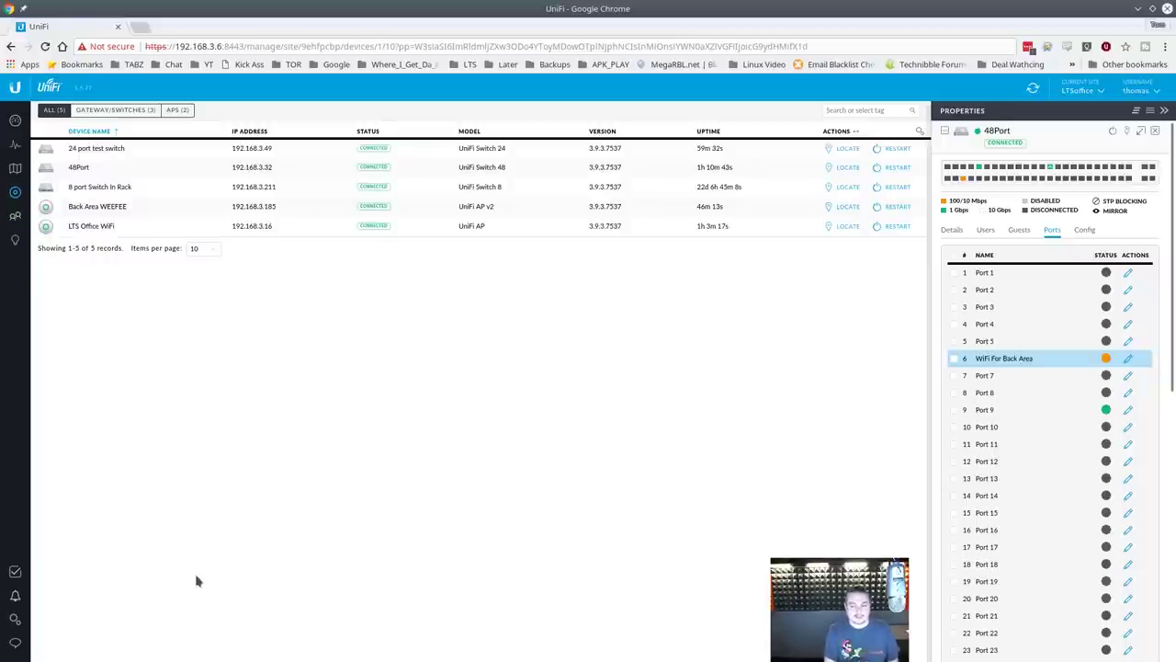
Step: Review port 6's profile overrides, keep the All profile, then open the 24 port test switch's properties
{"action": "left_click", "coordinate": [1128, 360]}
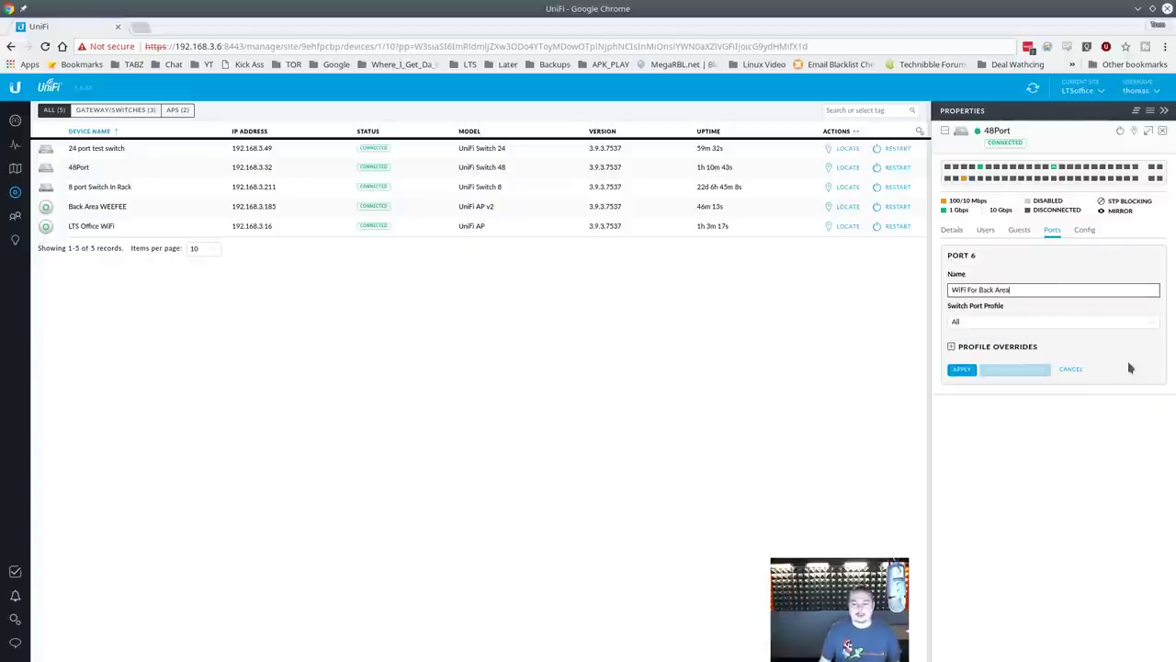
{"action": "left_click", "coordinate": [995, 349]}
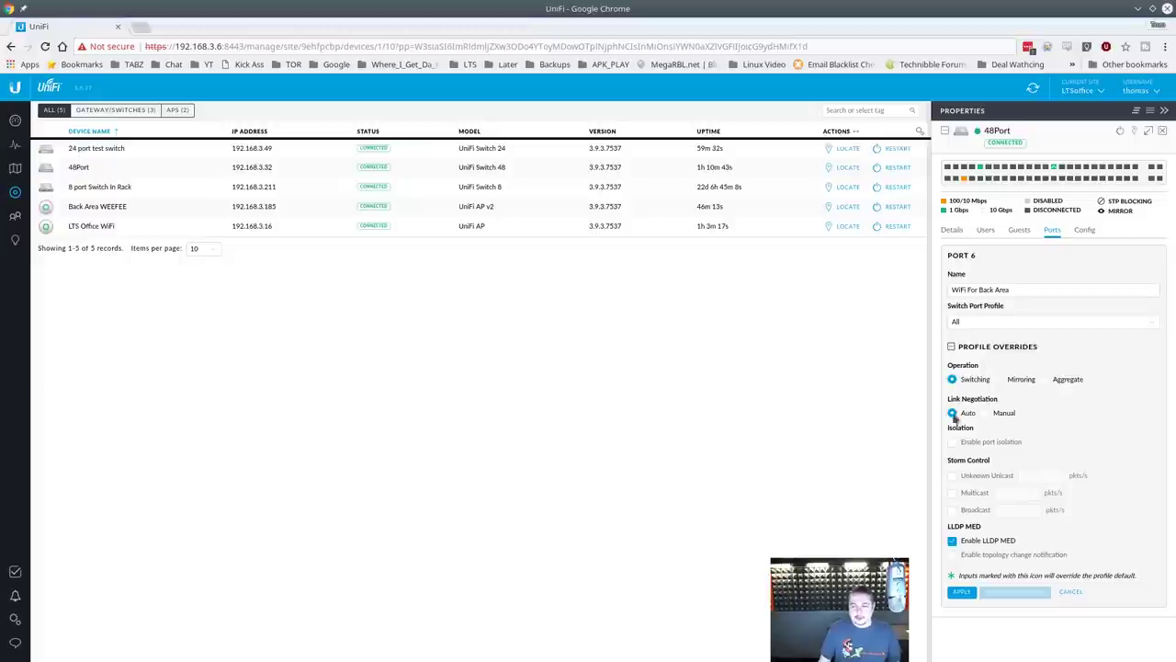
{"action": "left_click", "coordinate": [1000, 320]}
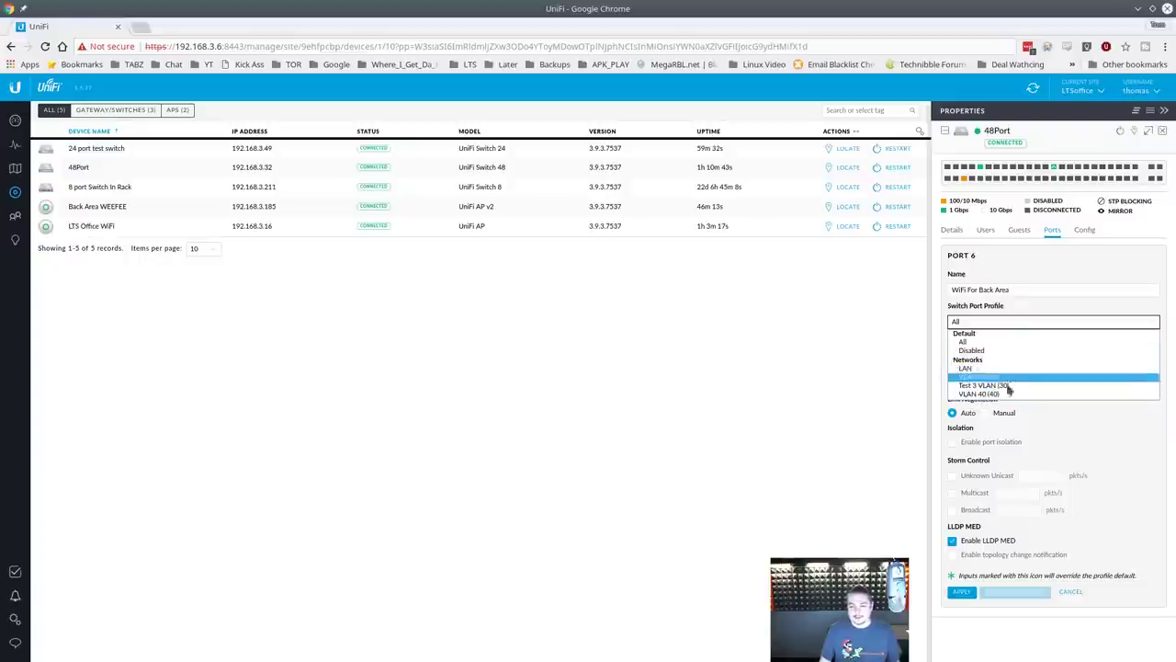
{"action": "left_click", "coordinate": [1000, 342]}
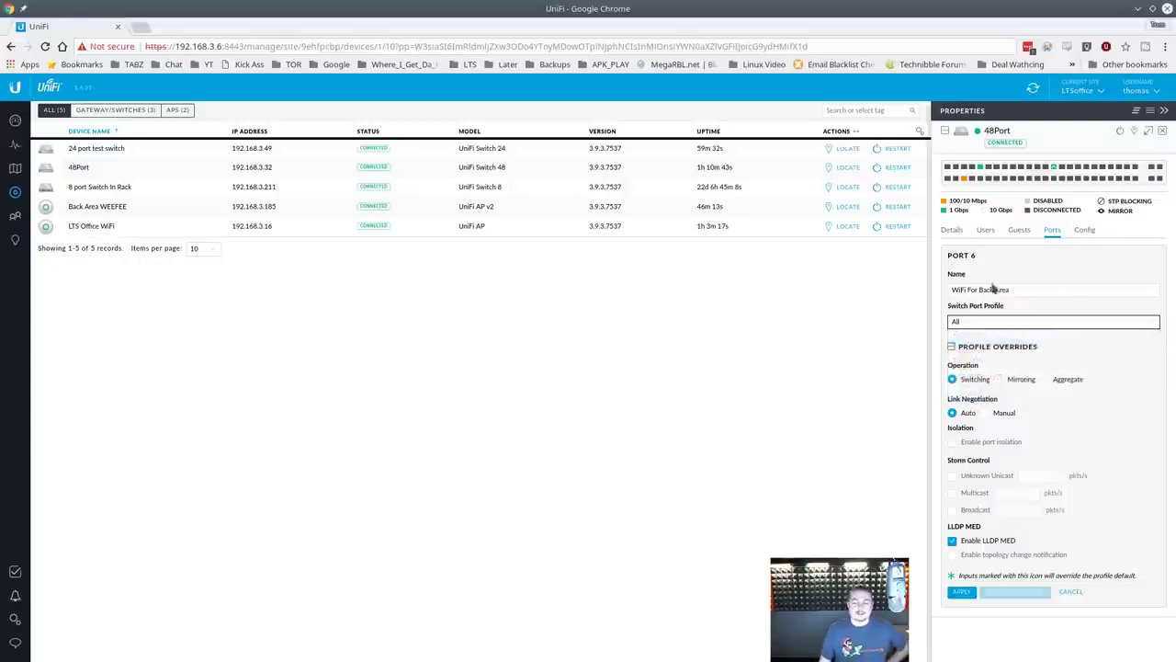
{"action": "left_click", "coordinate": [1034, 324]}
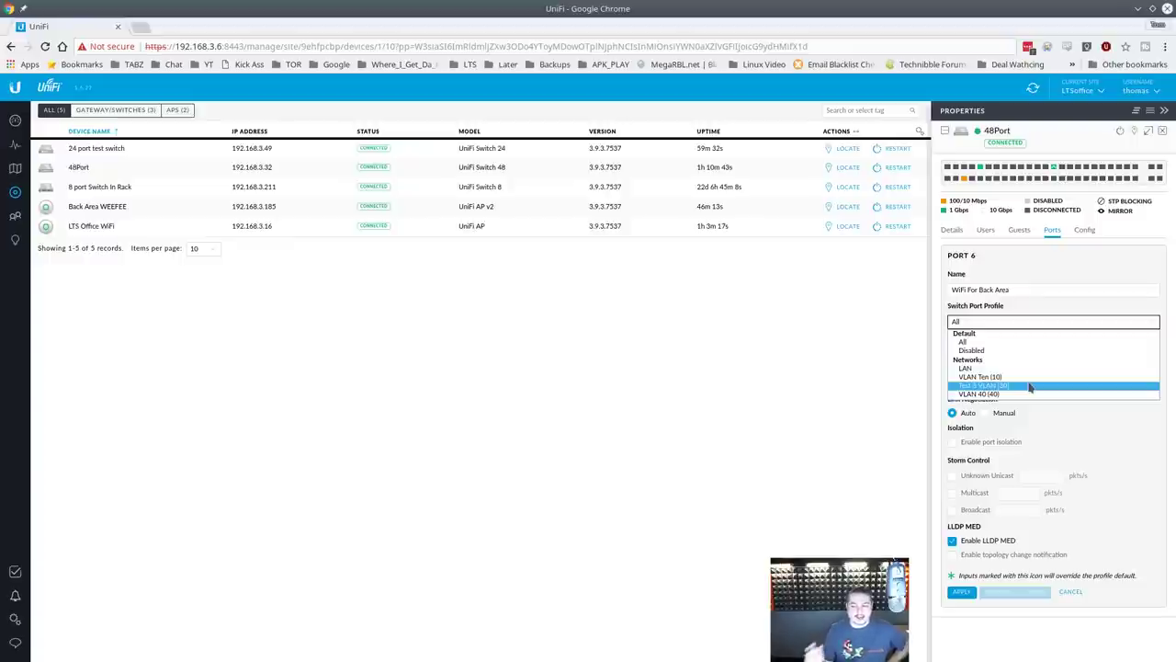
{"action": "left_click", "coordinate": [962, 341]}
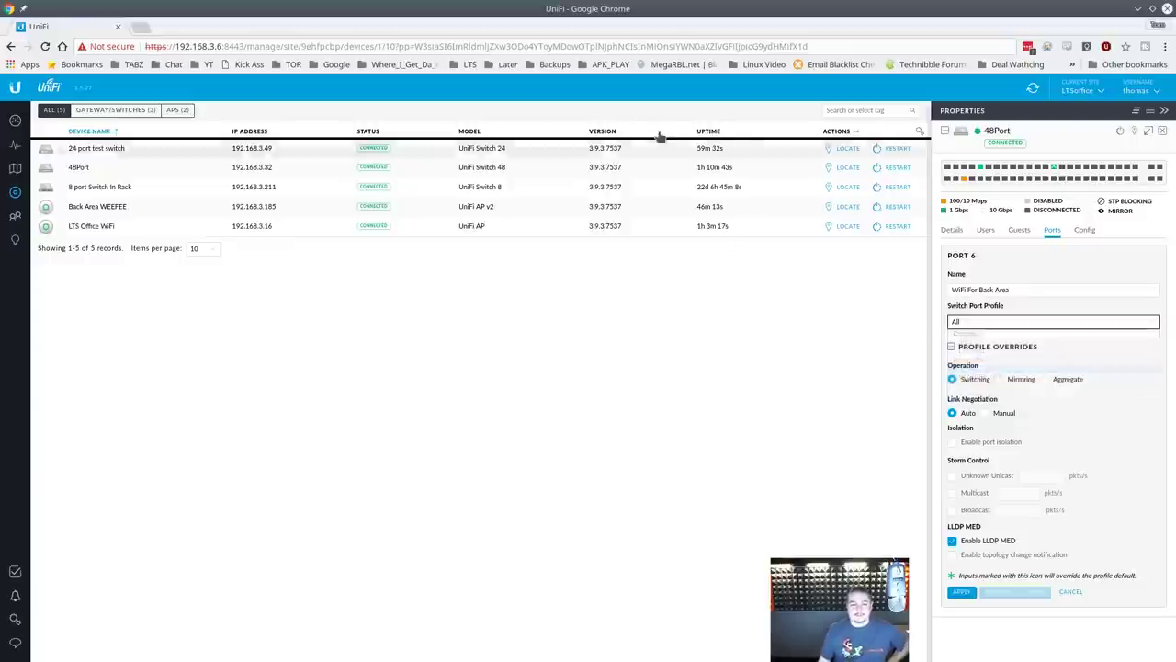
{"action": "left_click", "coordinate": [234, 152]}
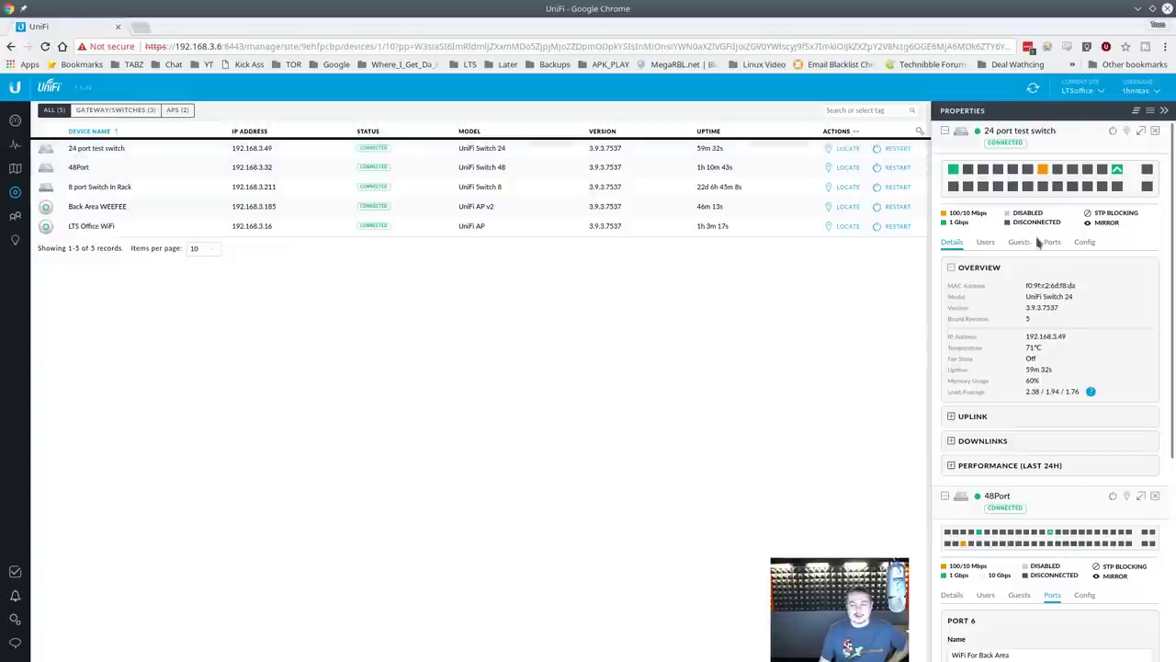
Step: Check Port 4's profile overrides on the 24 port test switch, keep All, then open the controller Settings
{"action": "left_click", "coordinate": [1055, 245]}
{"action": "left_click", "coordinate": [1128, 336]}
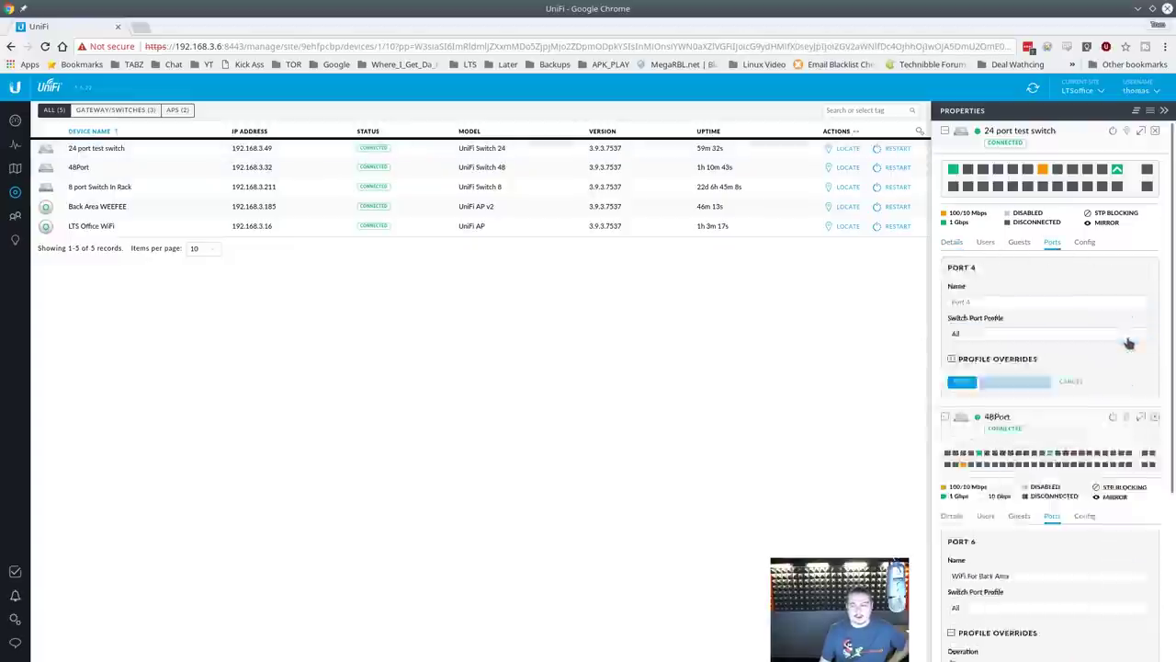
{"action": "left_click", "coordinate": [972, 359]}
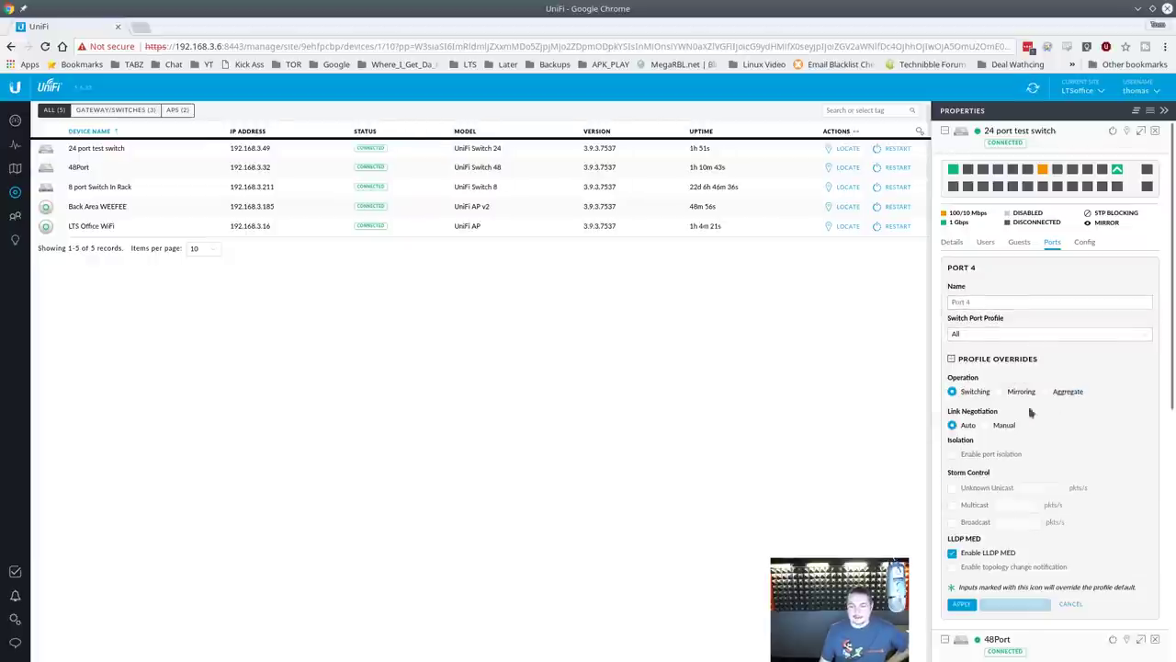
{"action": "left_click", "coordinate": [990, 338]}
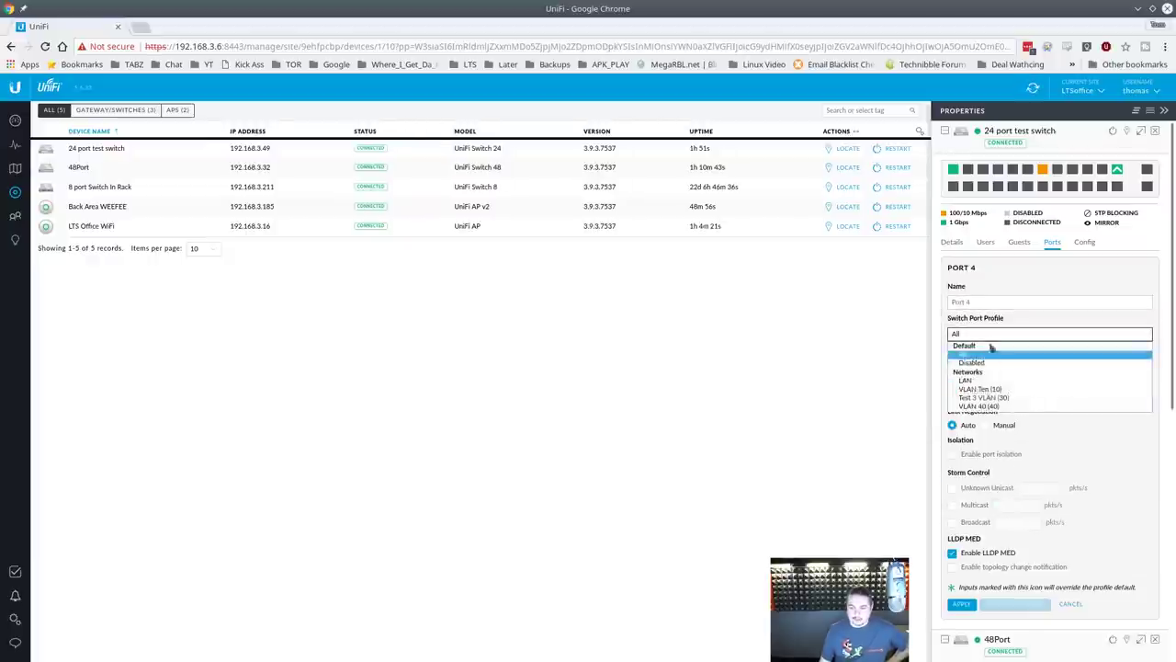
{"action": "left_click", "coordinate": [1077, 355]}
{"action": "left_click", "coordinate": [14, 620]}
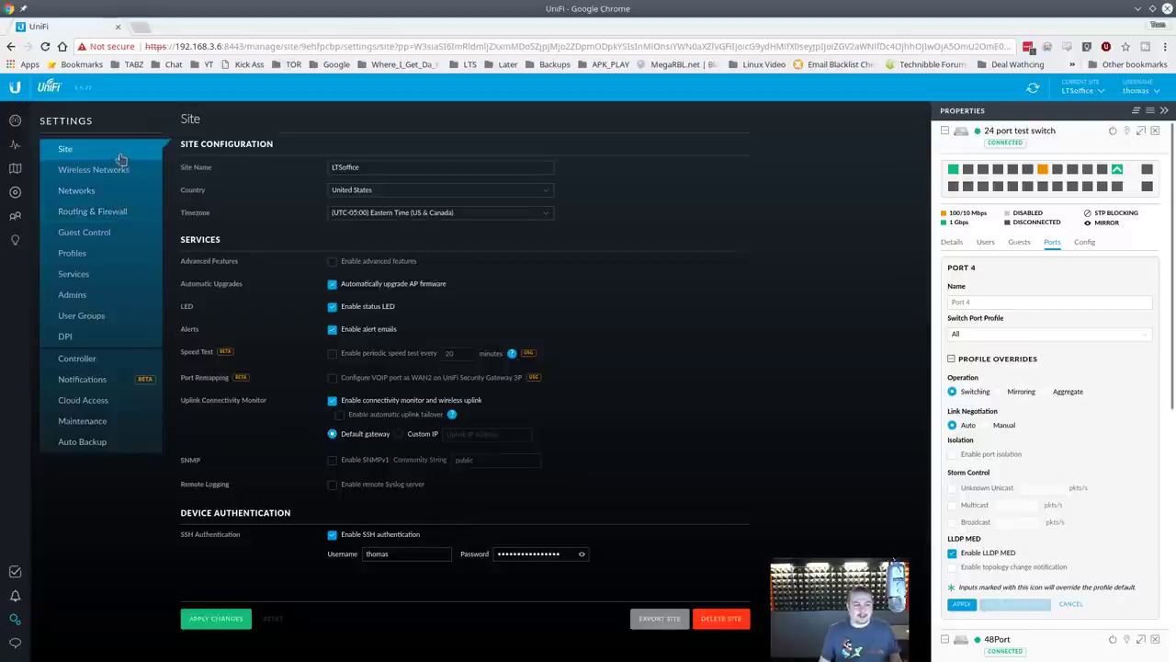
Step: In Settings, go from Networks to Profiles and show the Switch Ports profile list
{"action": "left_click", "coordinate": [116, 191]}
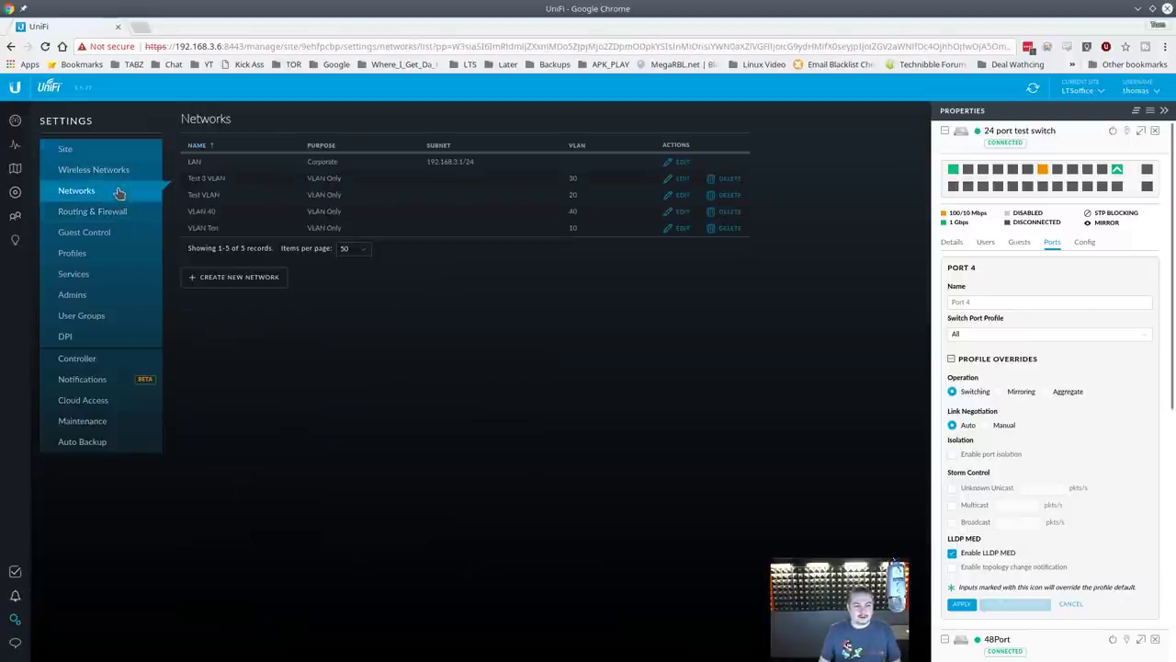
{"action": "left_click", "coordinate": [109, 253]}
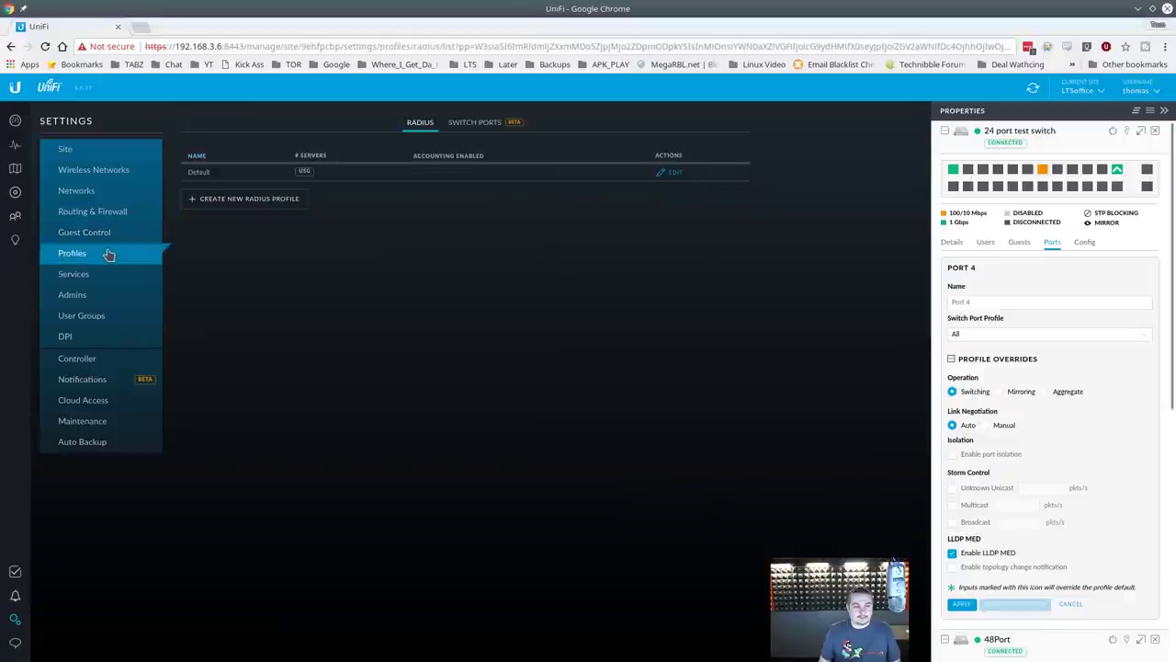
{"action": "left_click", "coordinate": [484, 130]}
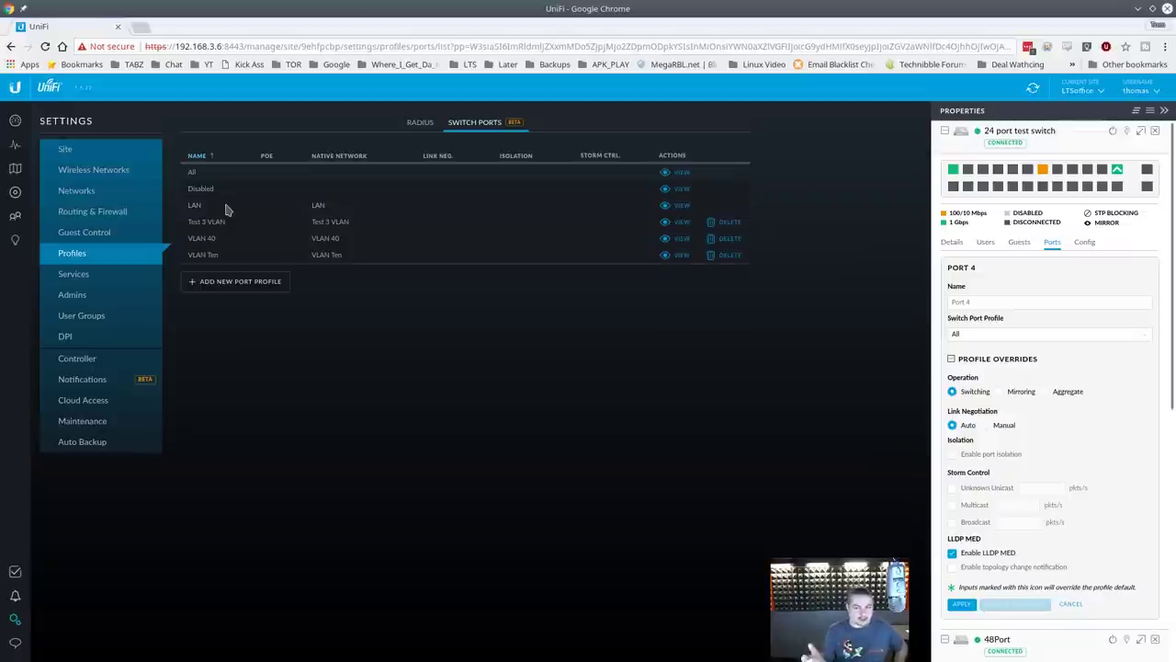
Step: Start a new switch port profile and clear the mistyped name to enter Some Test proFile
{"action": "left_click", "coordinate": [241, 282]}
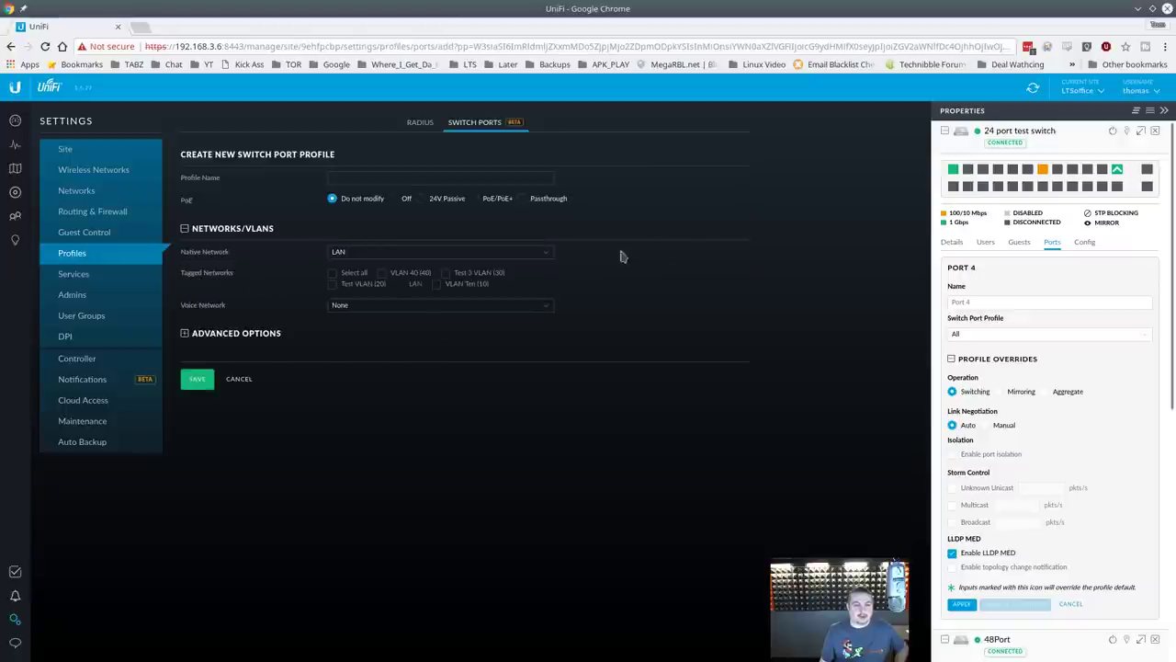
{"action": "left_click", "coordinate": [386, 180]}
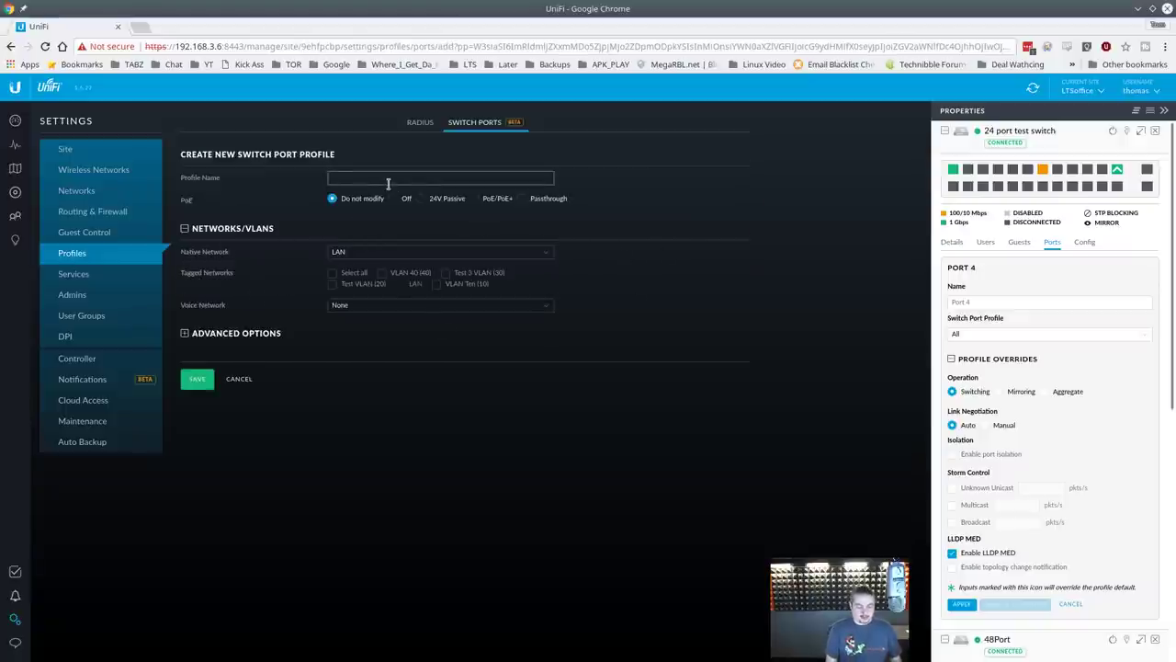
{"action": "key", "text": "ctrl+a"}
{"action": "key", "text": "BackSpace"}
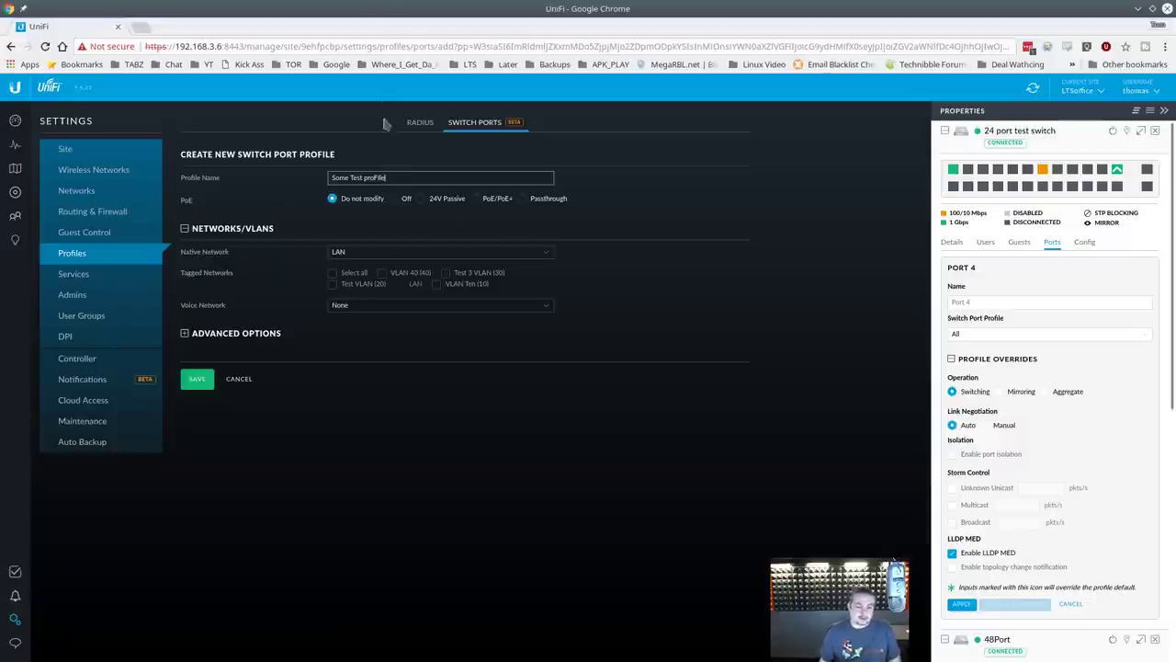
Step: Keep LAN native, tag Test VLAN, VLAN 40 and Test 3 VLAN, untag VLAN Ten, and save
{"action": "left_click", "coordinate": [382, 254]}
{"action": "left_click", "coordinate": [382, 256]}
{"action": "left_click", "coordinate": [365, 255]}
{"action": "left_click", "coordinate": [363, 257]}
{"action": "left_click", "coordinate": [332, 284]}
{"action": "left_click", "coordinate": [382, 274]}
{"action": "left_click", "coordinate": [333, 273]}
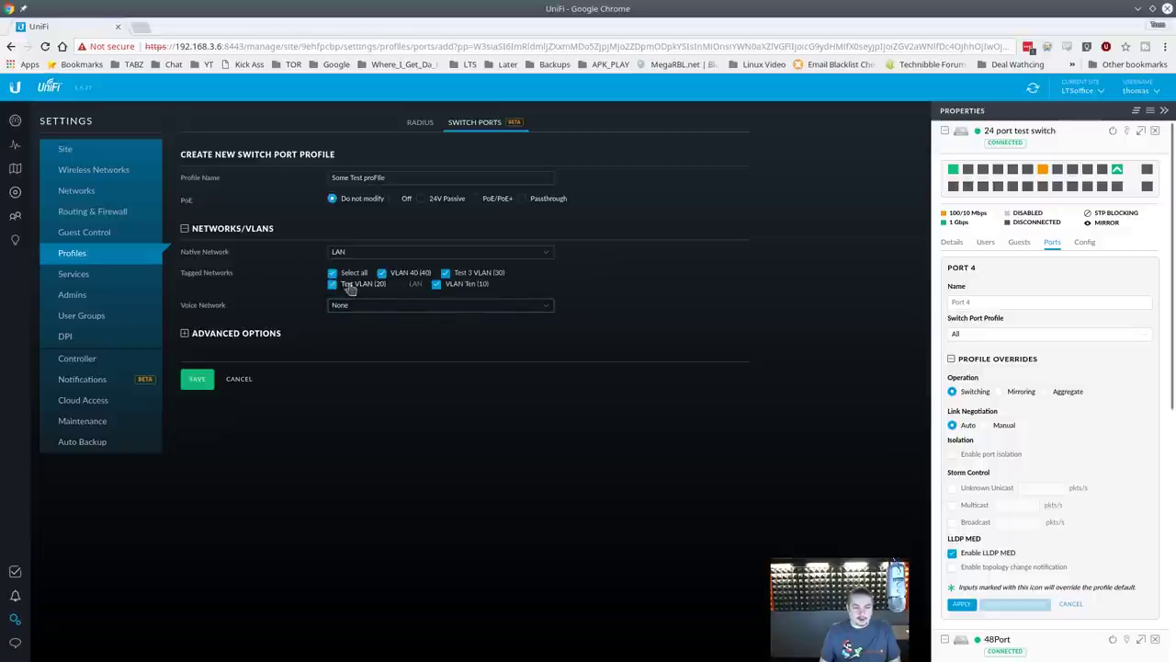
{"action": "left_click", "coordinate": [456, 290]}
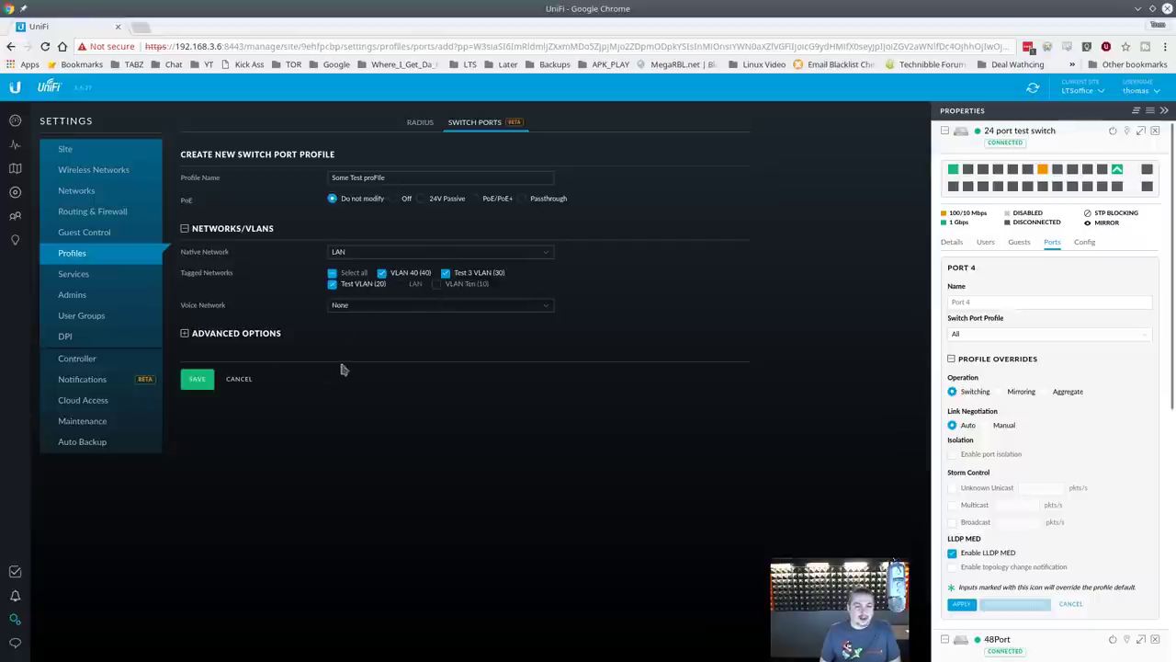
{"action": "left_click", "coordinate": [196, 384]}
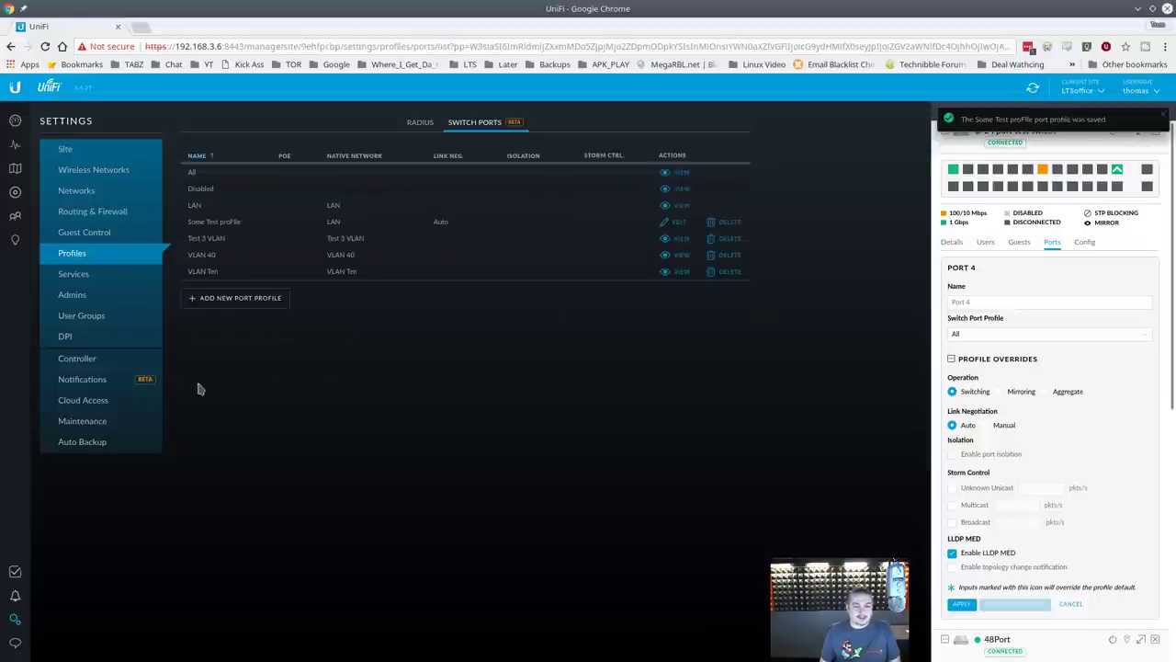
Step: Recheck the Switch Ports profile list for Some Test proFile, then go back to Devices
{"action": "left_click", "coordinate": [16, 191]}
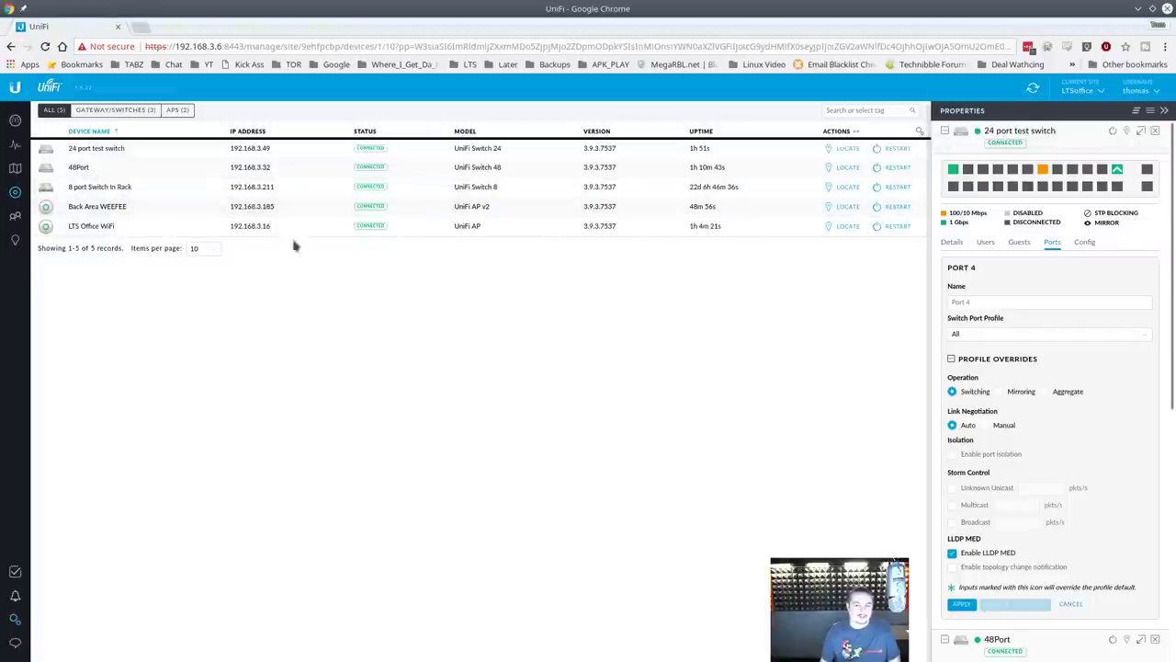
{"action": "left_click", "coordinate": [15, 621]}
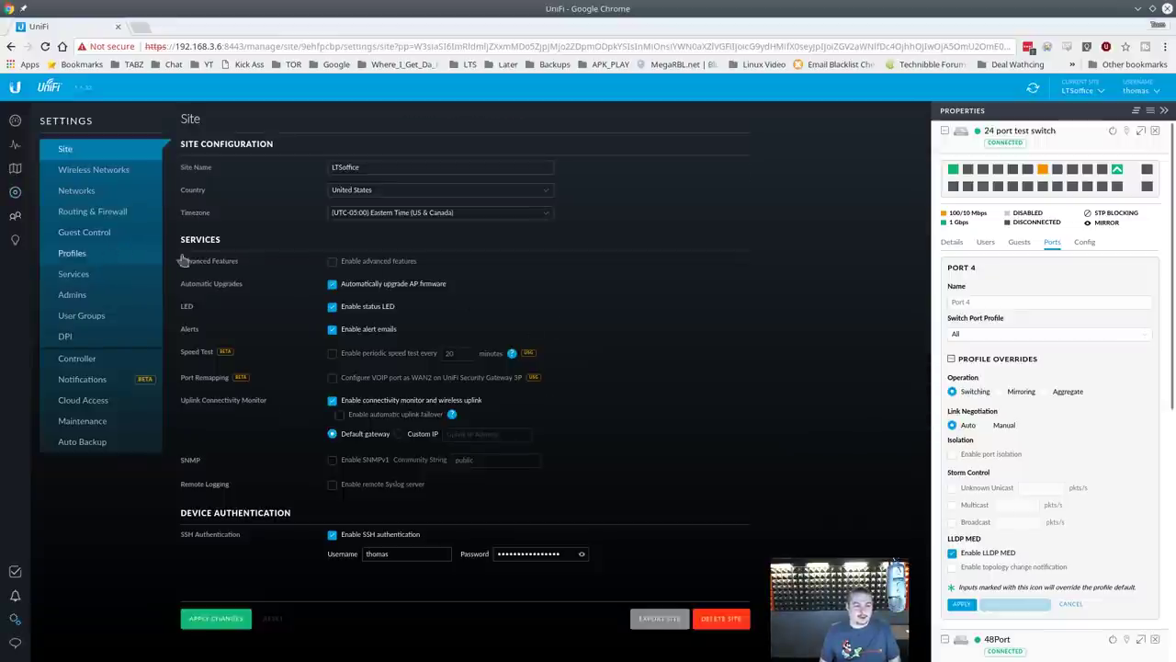
{"action": "left_click", "coordinate": [117, 253]}
{"action": "left_click", "coordinate": [475, 122]}
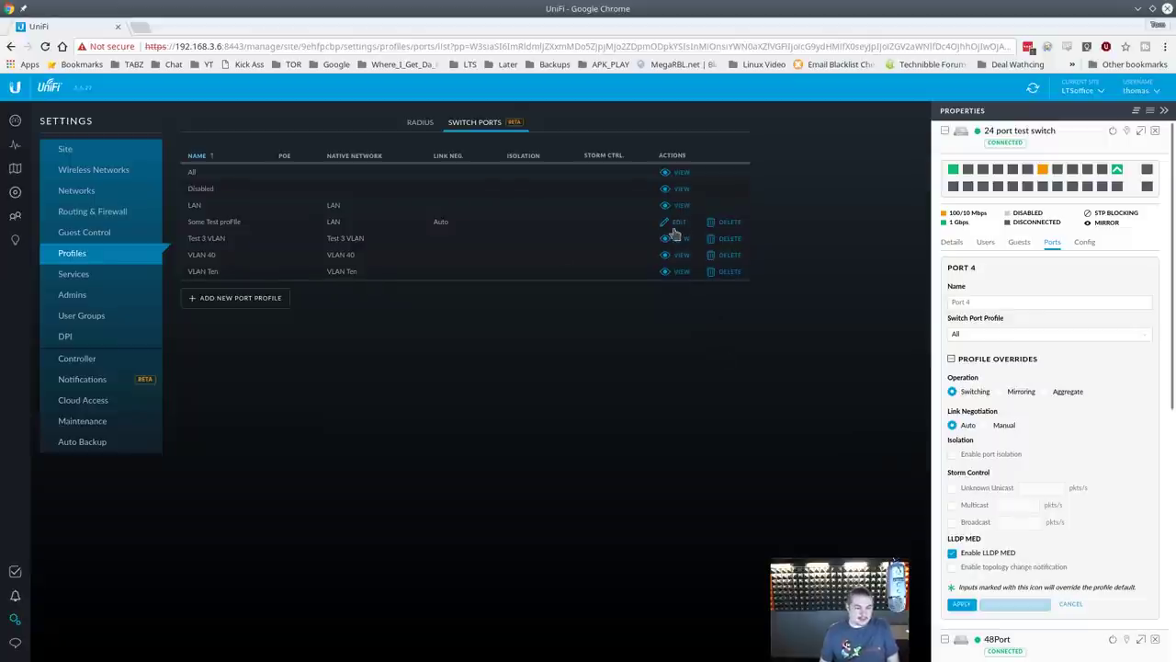
{"action": "left_click", "coordinate": [15, 192]}
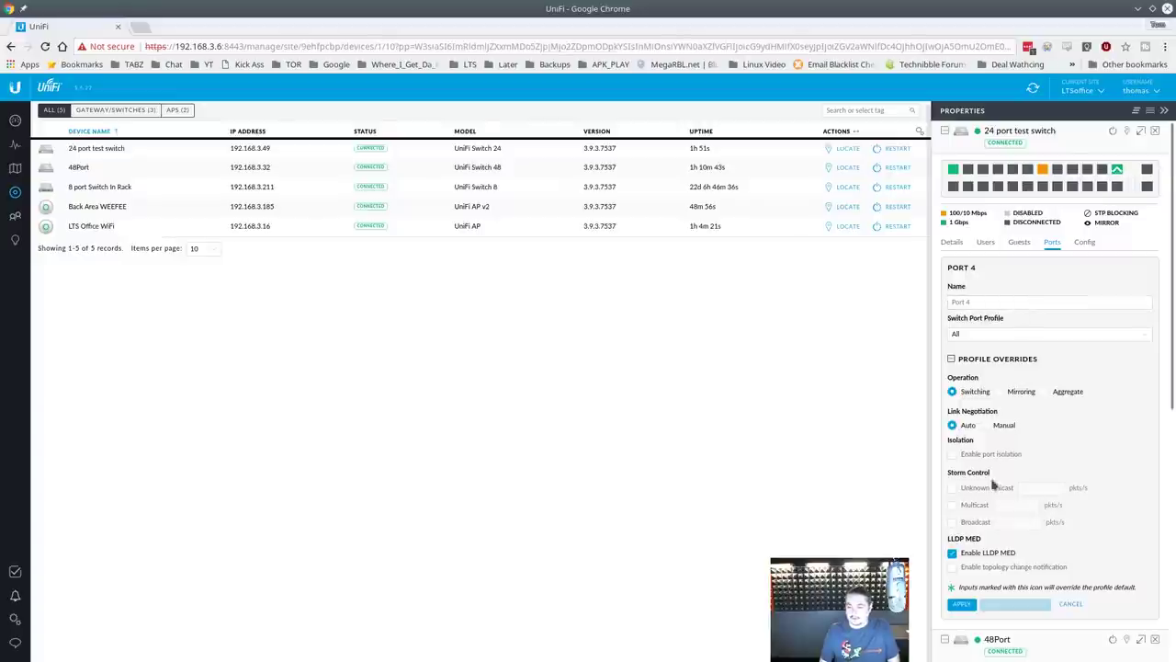
Step: Discard Port 4's edits and try Some Test proFile on Port 2 without applying it
{"action": "left_click", "coordinate": [1070, 604]}
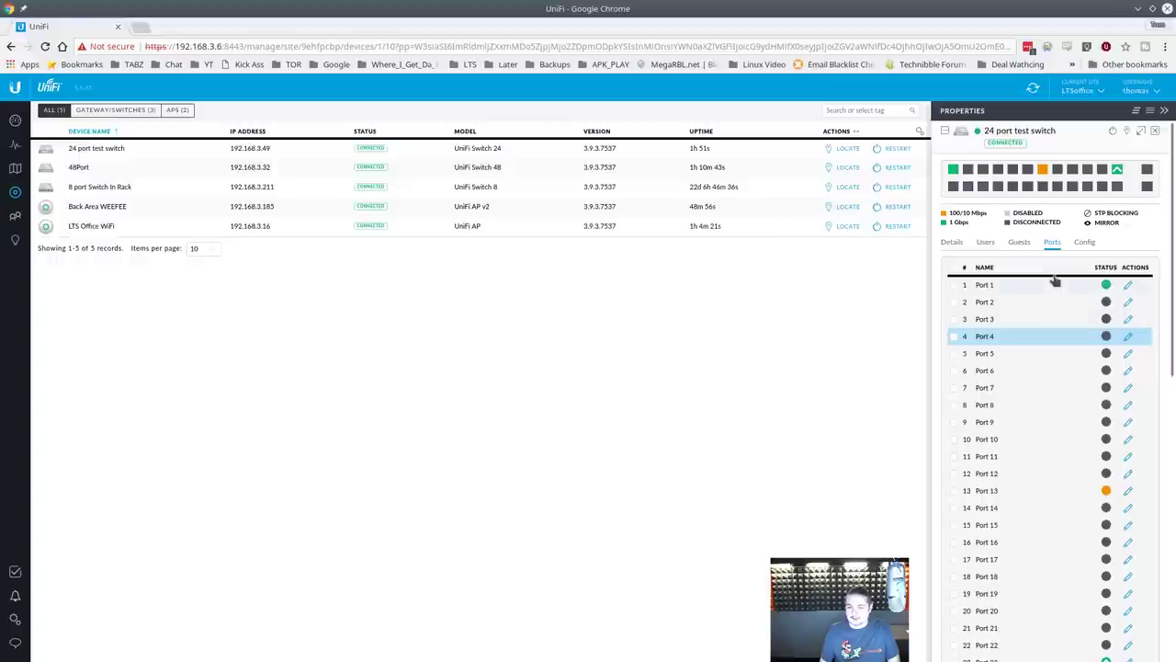
{"action": "left_click", "coordinate": [1129, 303]}
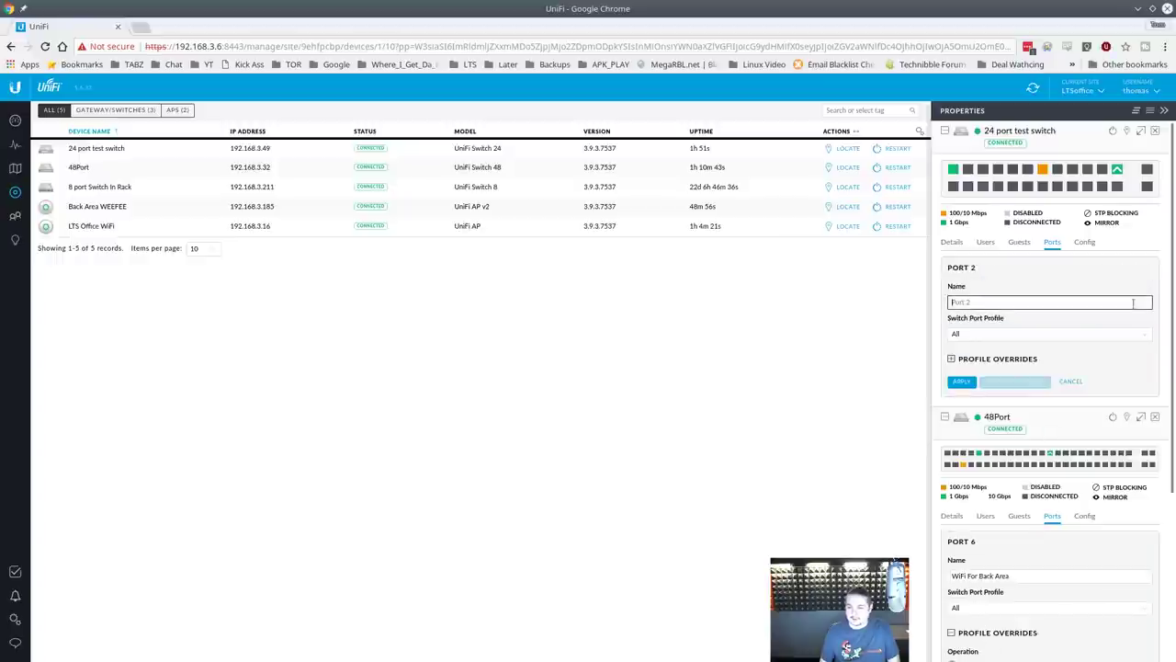
{"action": "left_click", "coordinate": [1004, 333]}
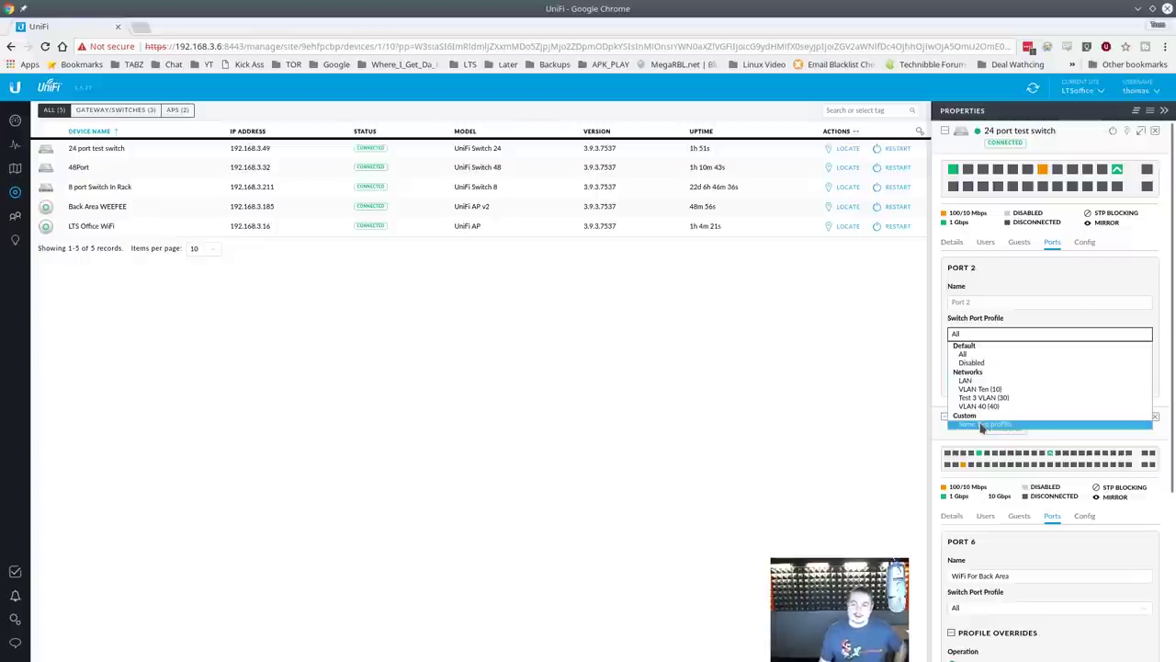
{"action": "left_click", "coordinate": [982, 425]}
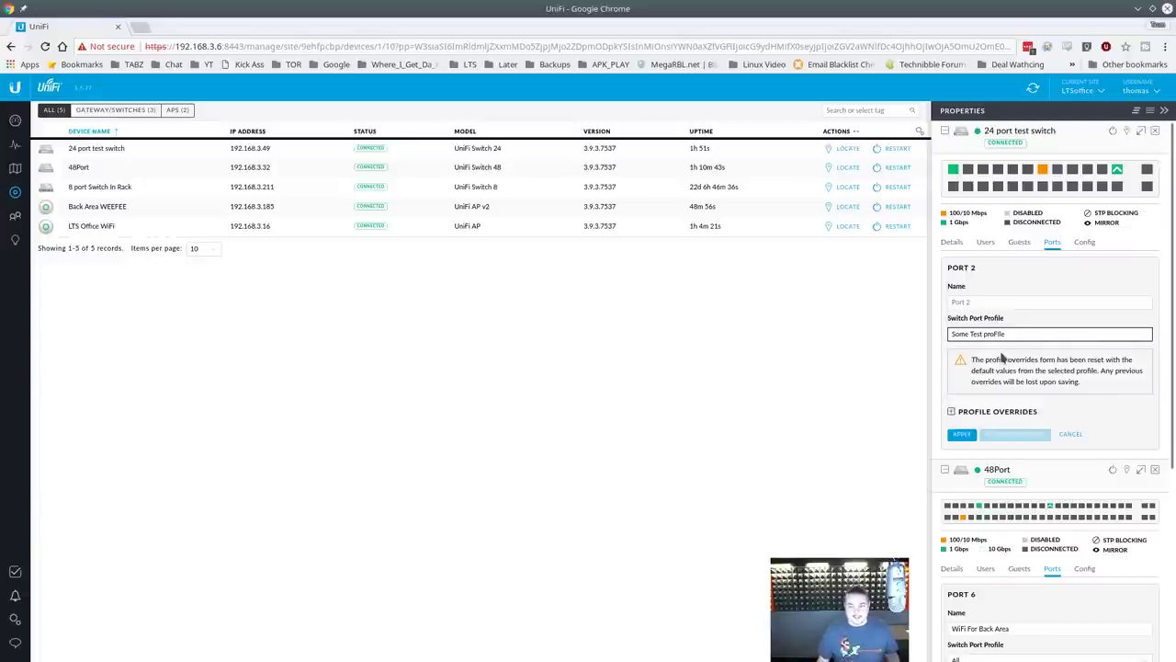
{"action": "left_click", "coordinate": [1071, 435]}
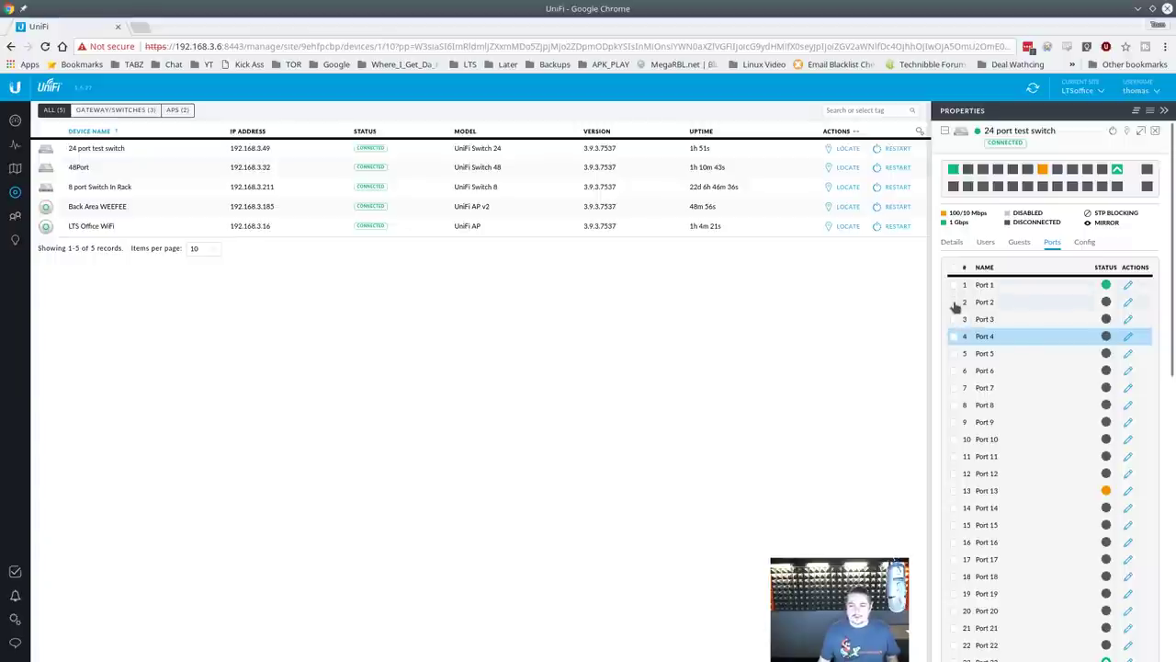
Step: Select Ports 2–5, view Port 5's profile list keeping All, and close the 24 port test switch card
{"action": "left_click", "coordinate": [954, 301]}
{"action": "left_click", "coordinate": [954, 318]}
{"action": "left_click", "coordinate": [954, 335]}
{"action": "left_click", "coordinate": [954, 353]}
{"action": "left_click", "coordinate": [1128, 353]}
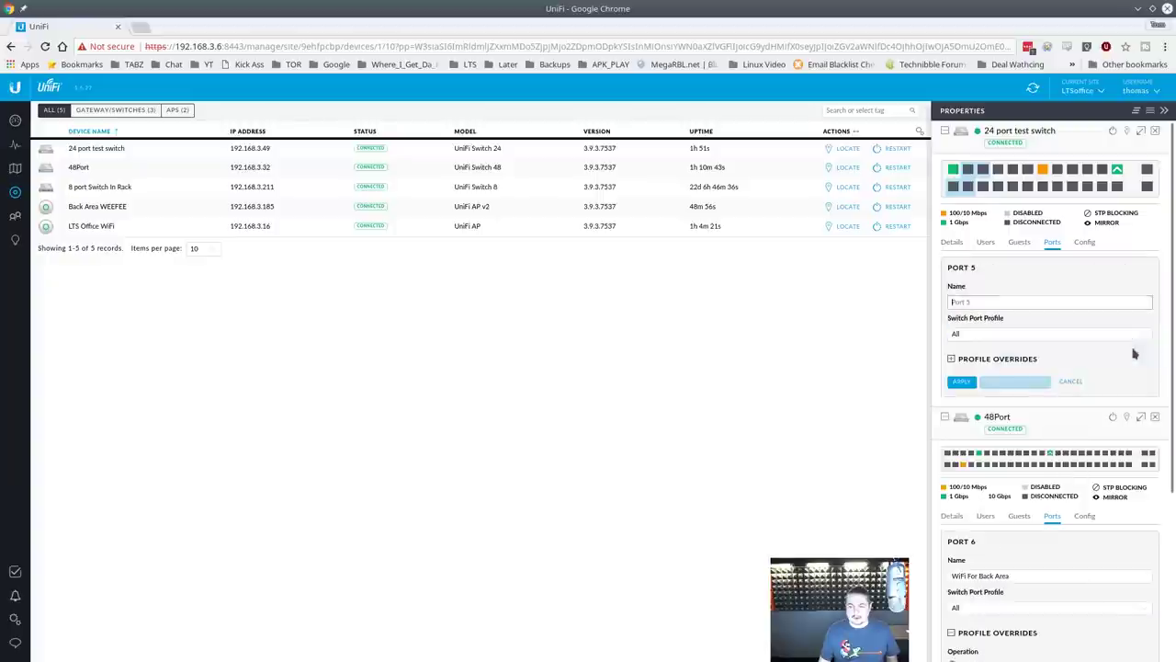
{"action": "left_click", "coordinate": [998, 337]}
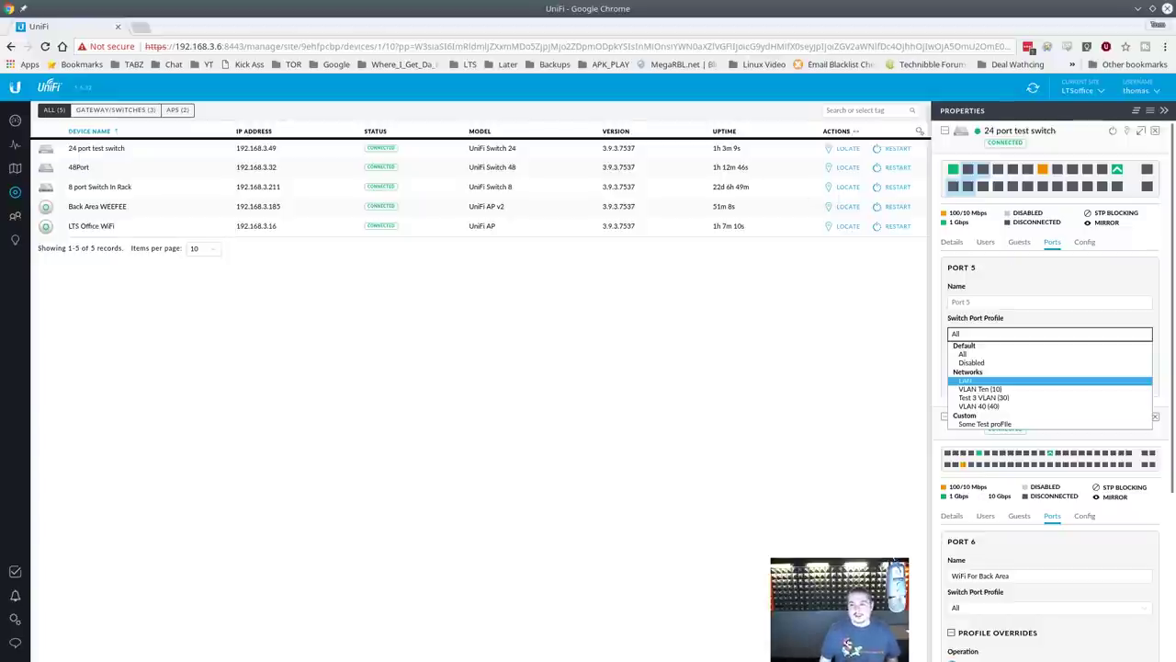
{"action": "key", "text": "Escape"}
{"action": "left_click", "coordinate": [1155, 132]}
Step: Reopen the 8 port Switch In Rack and 48Port cards as floating windows and arrange them
{"action": "left_click", "coordinate": [1155, 132]}
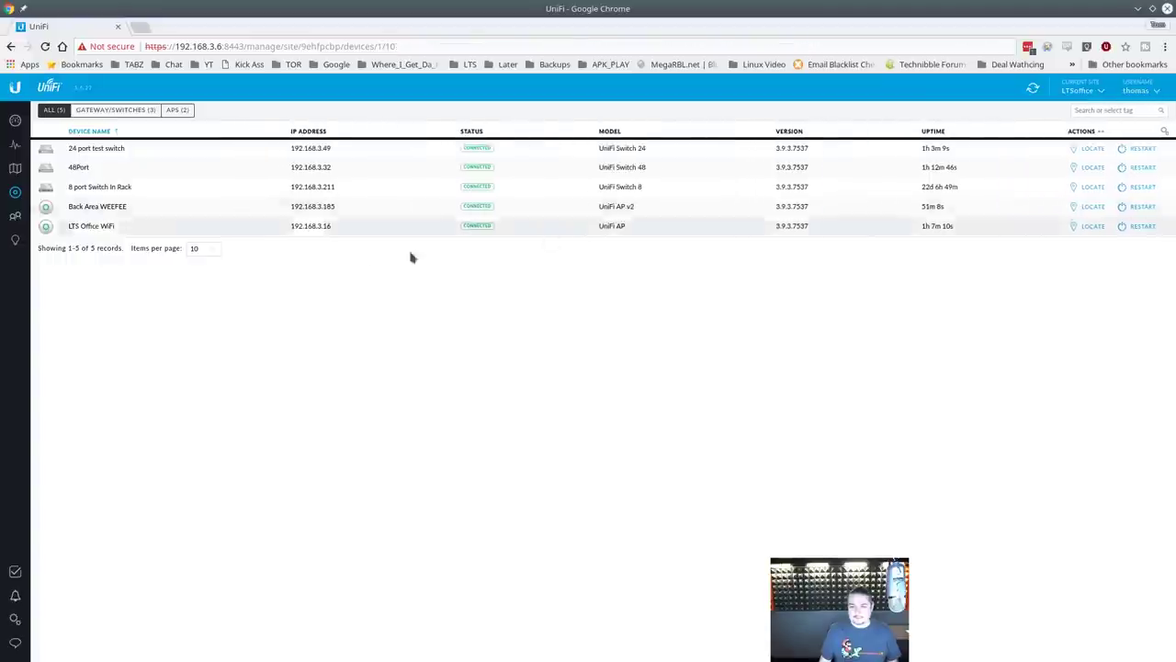
{"action": "left_click", "coordinate": [150, 188]}
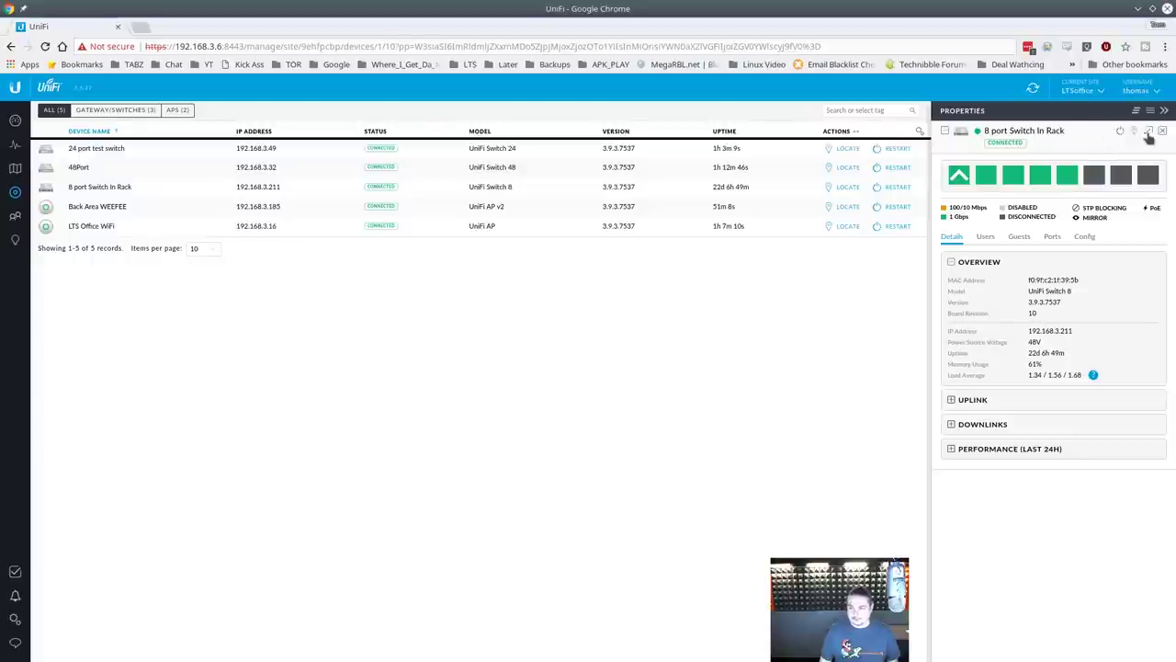
{"action": "left_click", "coordinate": [1149, 135]}
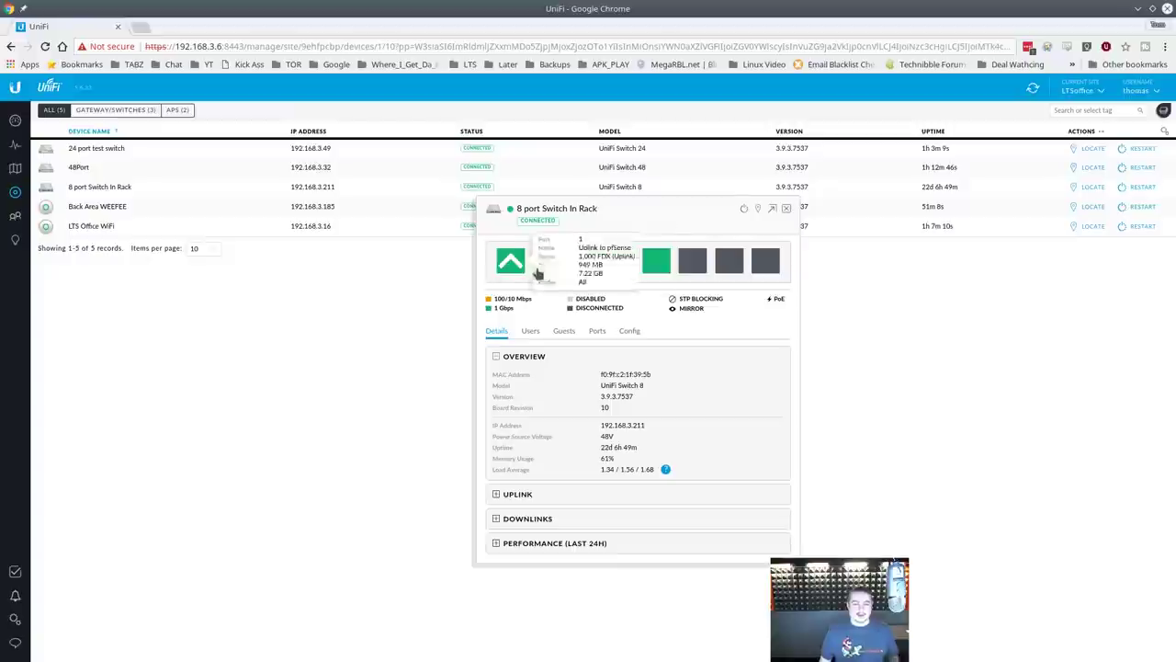
{"action": "left_click", "coordinate": [133, 166]}
{"action": "left_click", "coordinate": [1148, 132]}
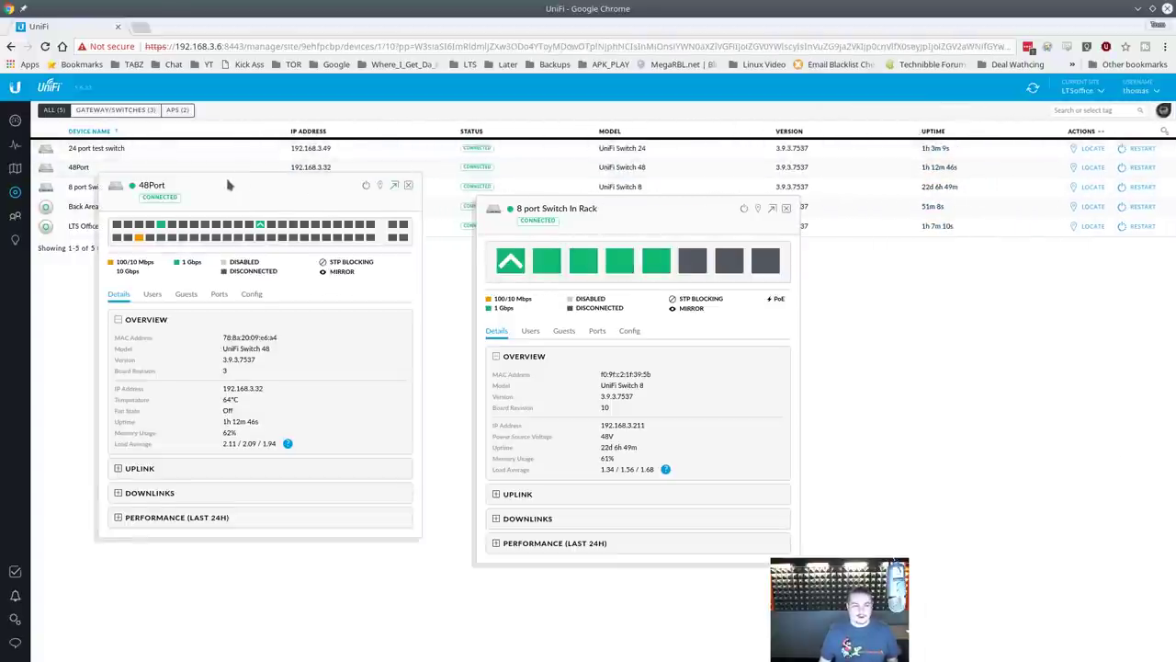
{"action": "left_click_drag", "start_coordinate": [593, 209], "coordinate": [738, 207]}
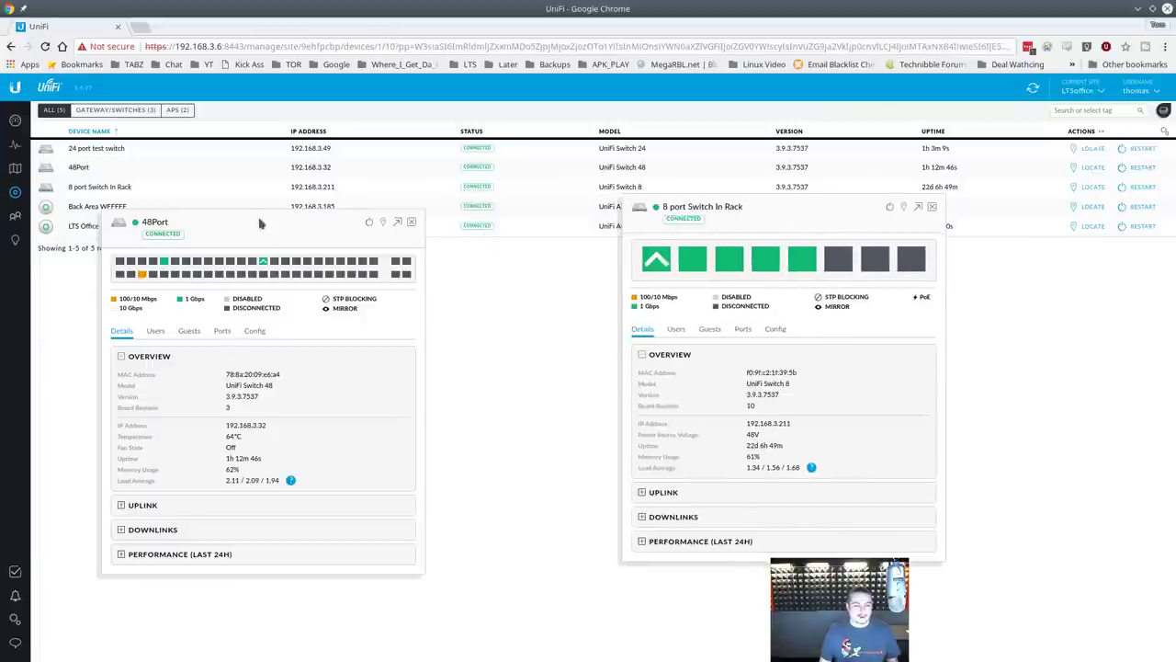
{"action": "left_click_drag", "start_coordinate": [273, 232], "coordinate": [435, 203]}
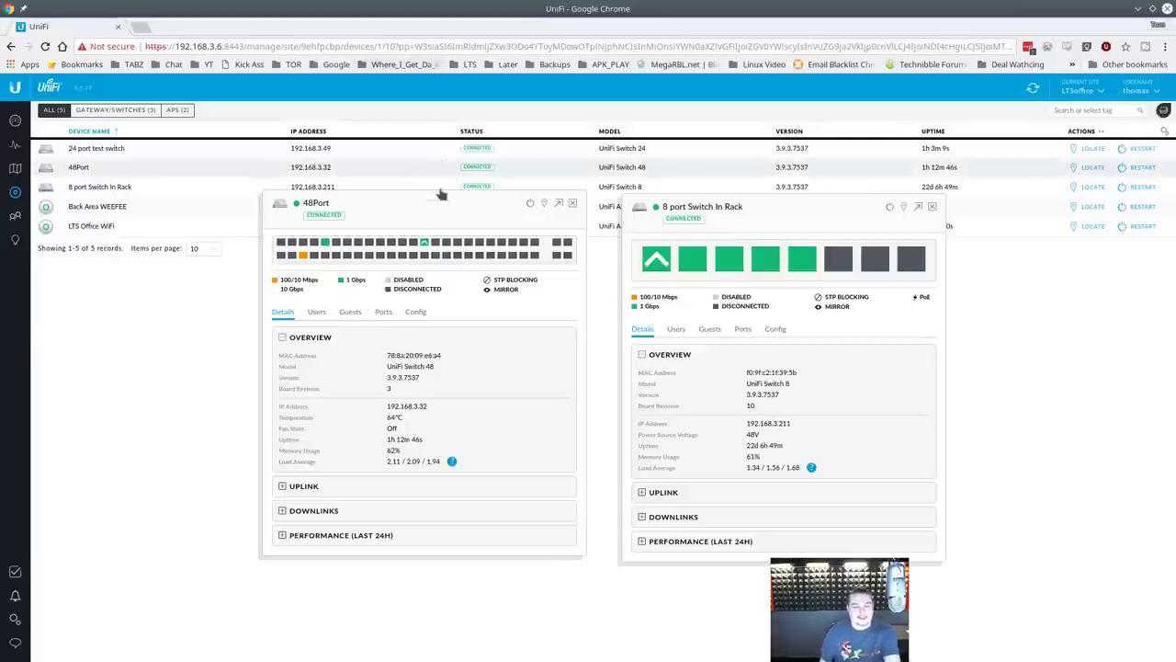
{"action": "left_click_drag", "start_coordinate": [434, 198], "coordinate": [423, 210]}
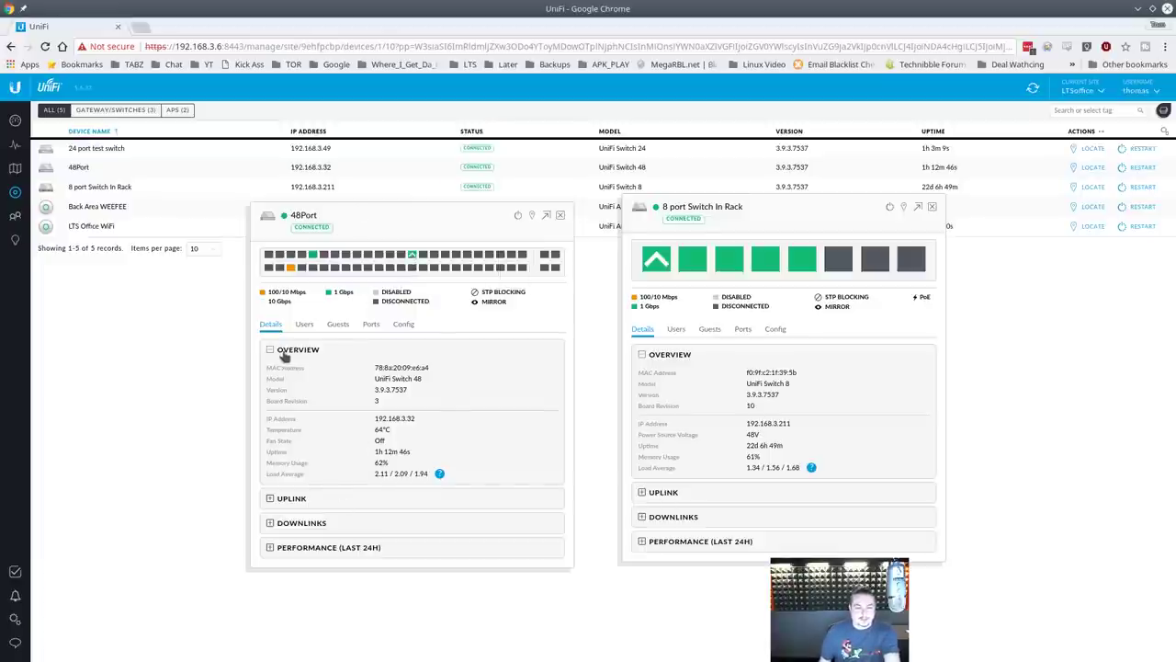
Step: Browse 48Port's Config, Ports and Users tabs, expand its Uplink, and open the 24 port test switch
{"action": "left_click", "coordinate": [405, 326]}
{"action": "left_click", "coordinate": [271, 380]}
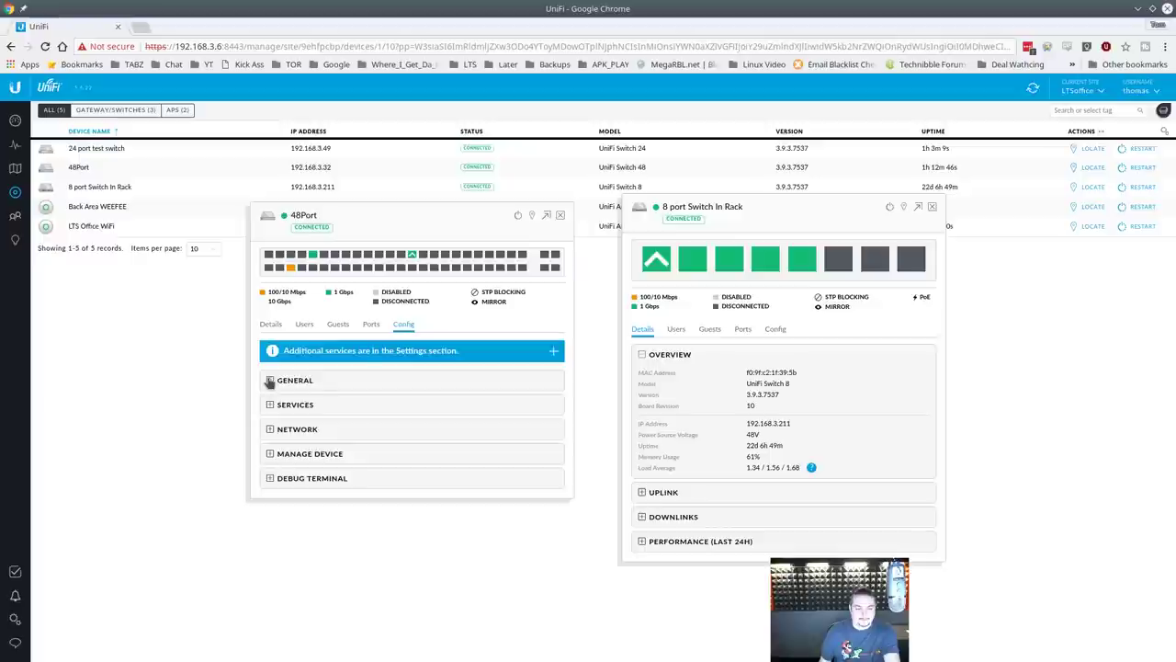
{"action": "left_click", "coordinate": [270, 404]}
{"action": "left_click", "coordinate": [275, 405]}
{"action": "left_click", "coordinate": [285, 420]}
{"action": "left_click", "coordinate": [289, 420]}
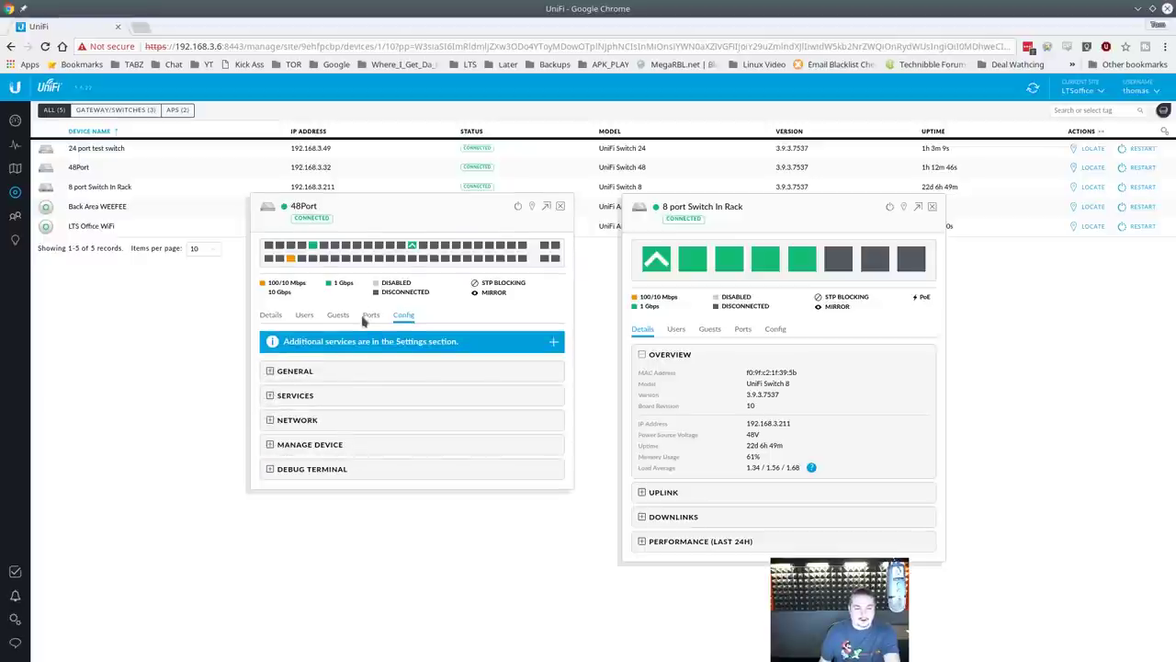
{"action": "left_click", "coordinate": [370, 316]}
{"action": "left_click", "coordinate": [306, 276]}
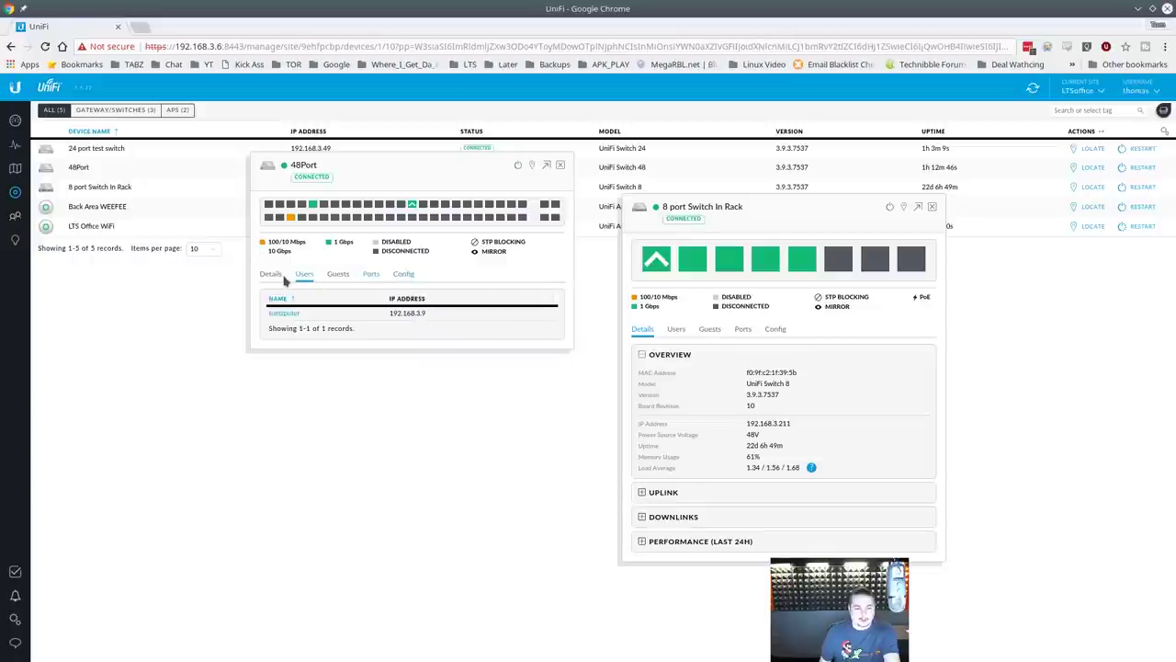
{"action": "left_click", "coordinate": [275, 275]}
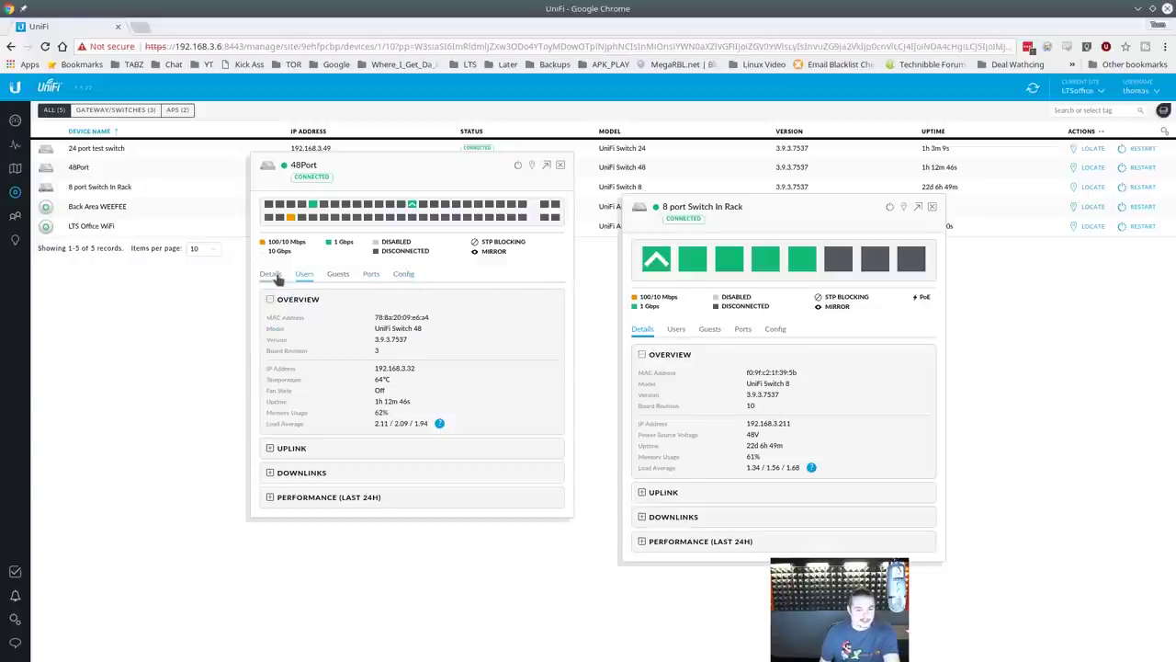
{"action": "left_click", "coordinate": [279, 449]}
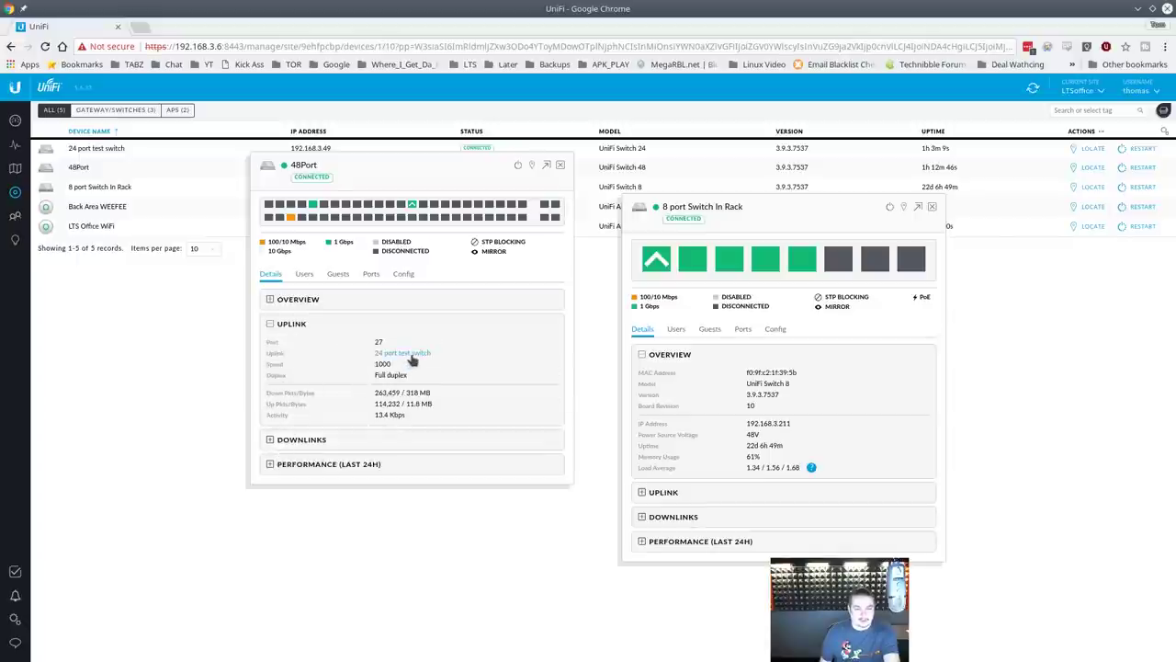
{"action": "left_click", "coordinate": [410, 354]}
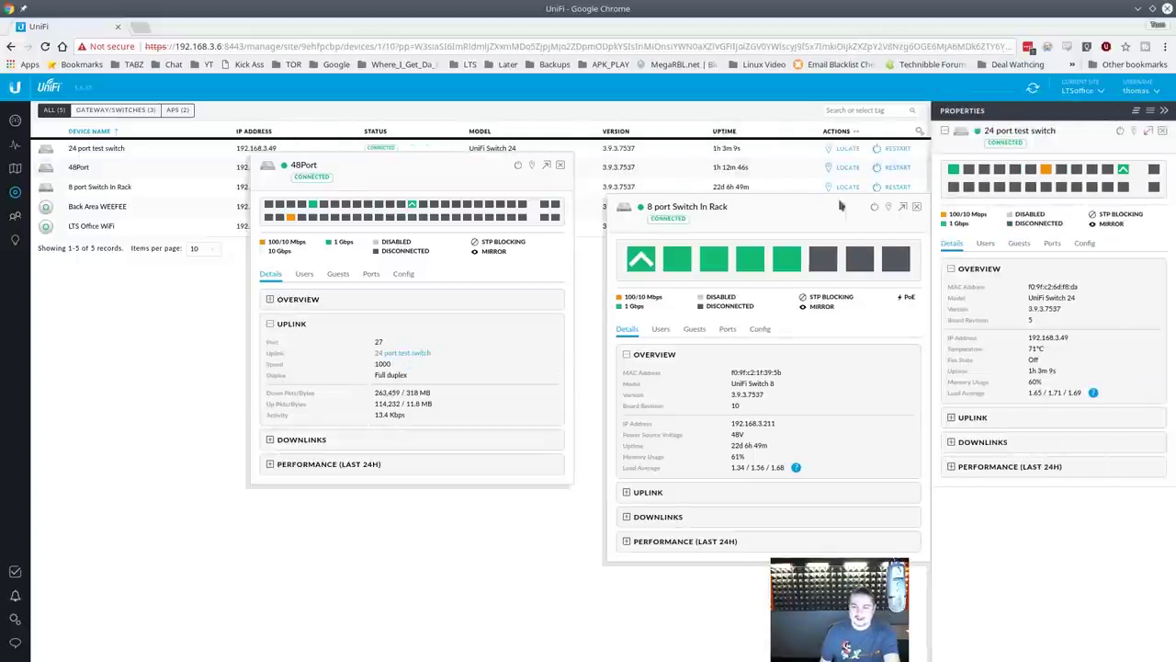
Step: Float the 24 port test switch card on the left and expand its Downlinks: 48Port and LTS Office WiFi
{"action": "left_click", "coordinate": [1148, 130]}
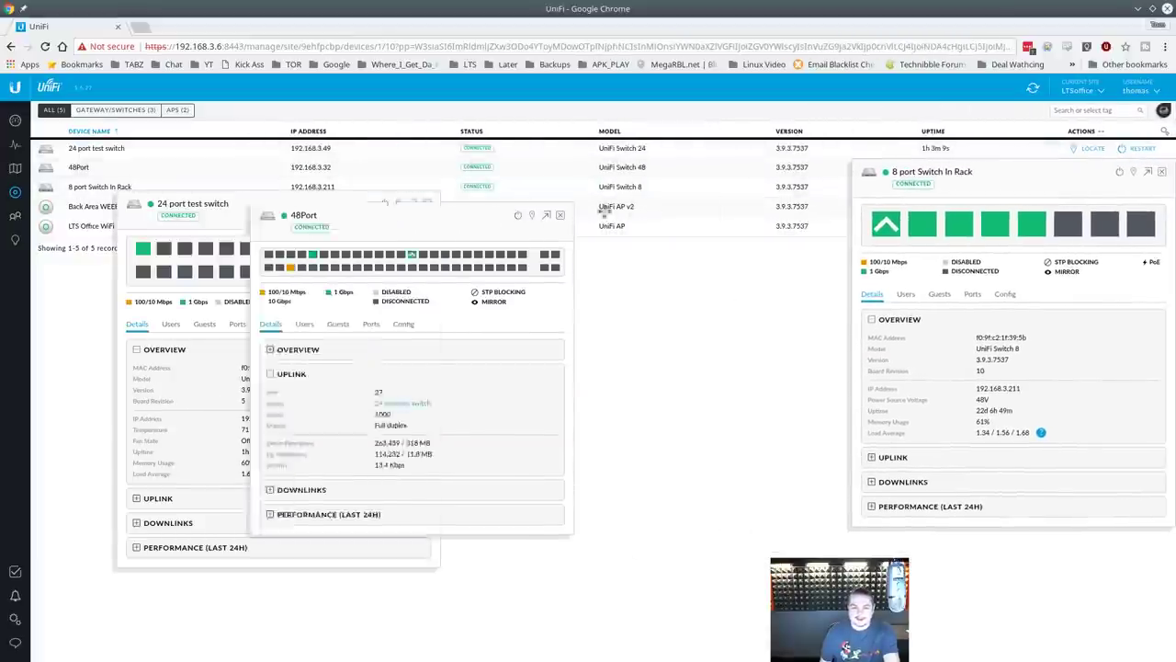
{"action": "left_click_drag", "start_coordinate": [322, 206], "coordinate": [377, 174]}
{"action": "left_click", "coordinate": [221, 495]}
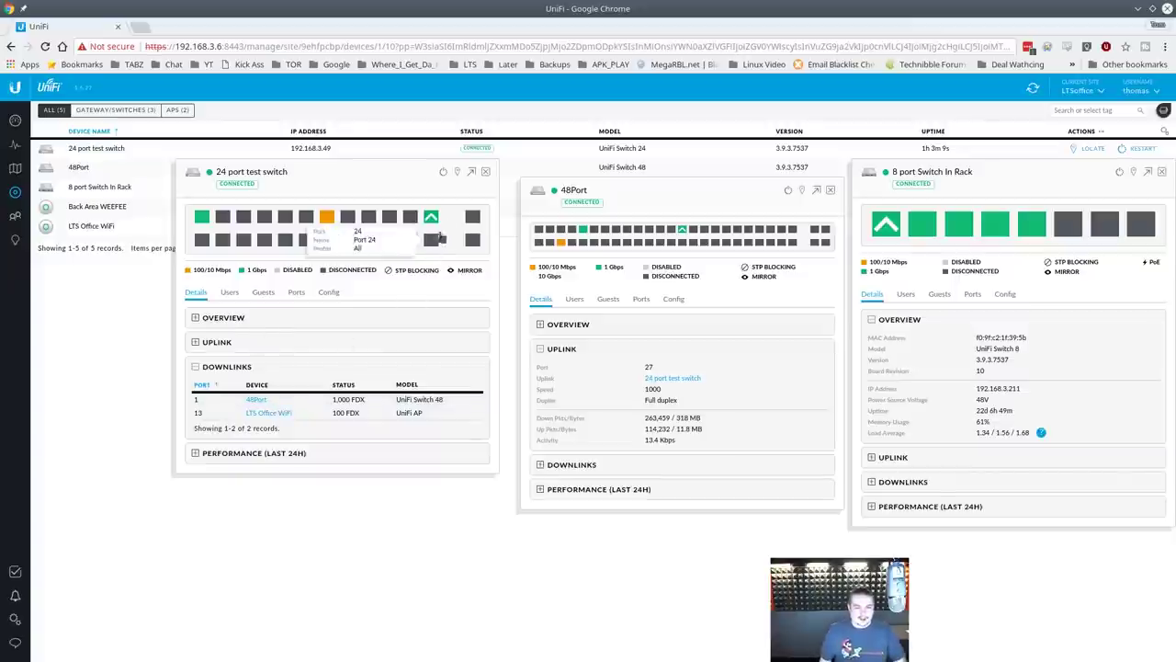
{"action": "mouse_move", "coordinate": [432, 221]}
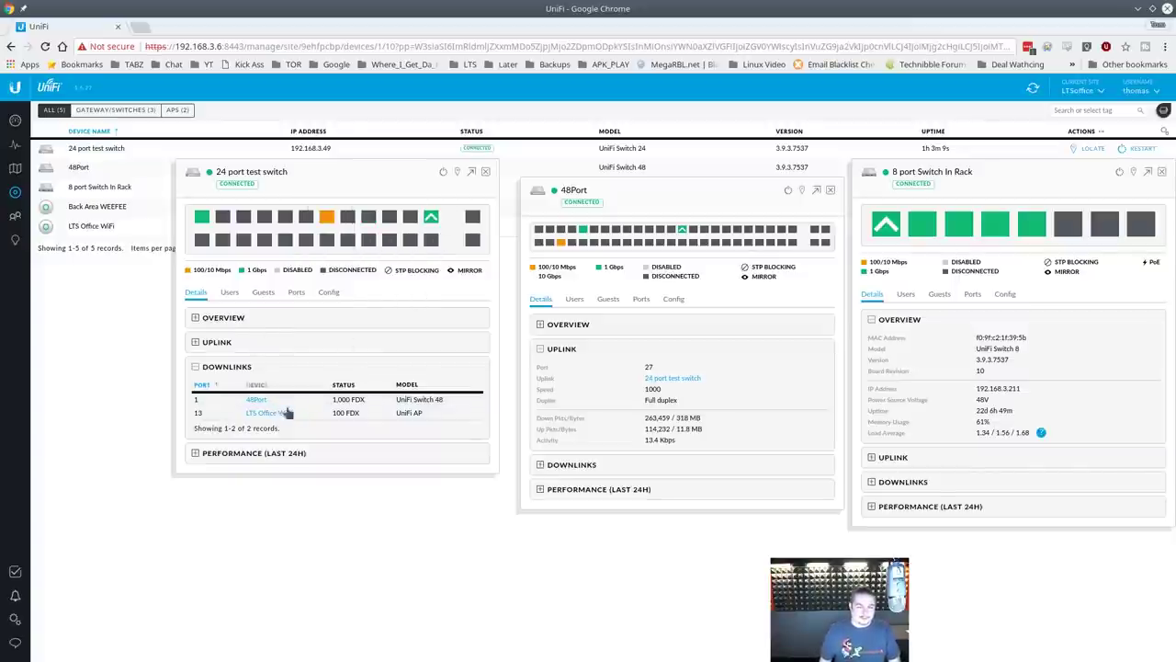
{"action": "left_click", "coordinate": [218, 342]}
{"action": "left_click", "coordinate": [221, 343]}
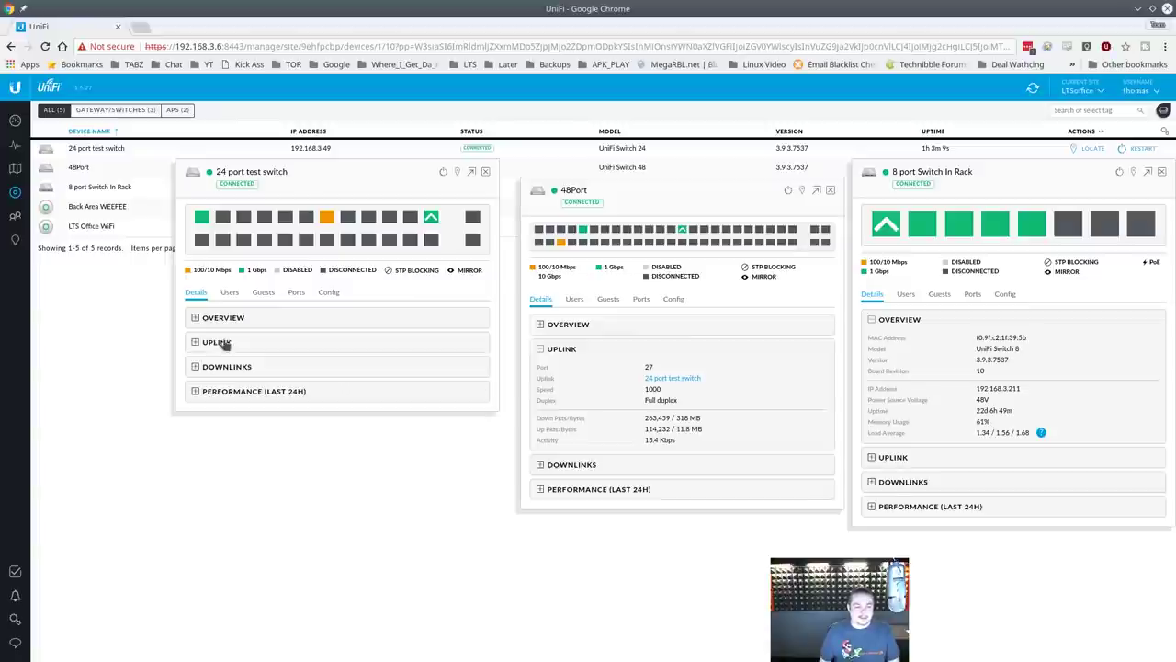
{"action": "left_click", "coordinate": [243, 367]}
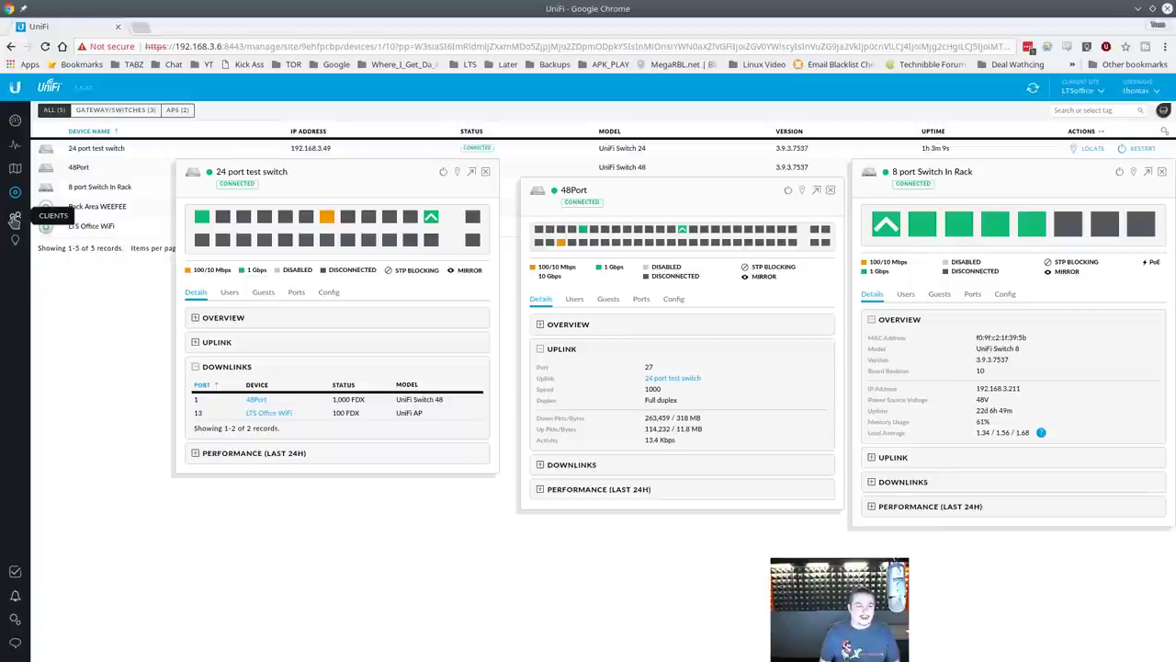
Step: Switch to the Topology map, close the device cards, hide clients and link labels, and zoom in
{"action": "left_click", "coordinate": [15, 168]}
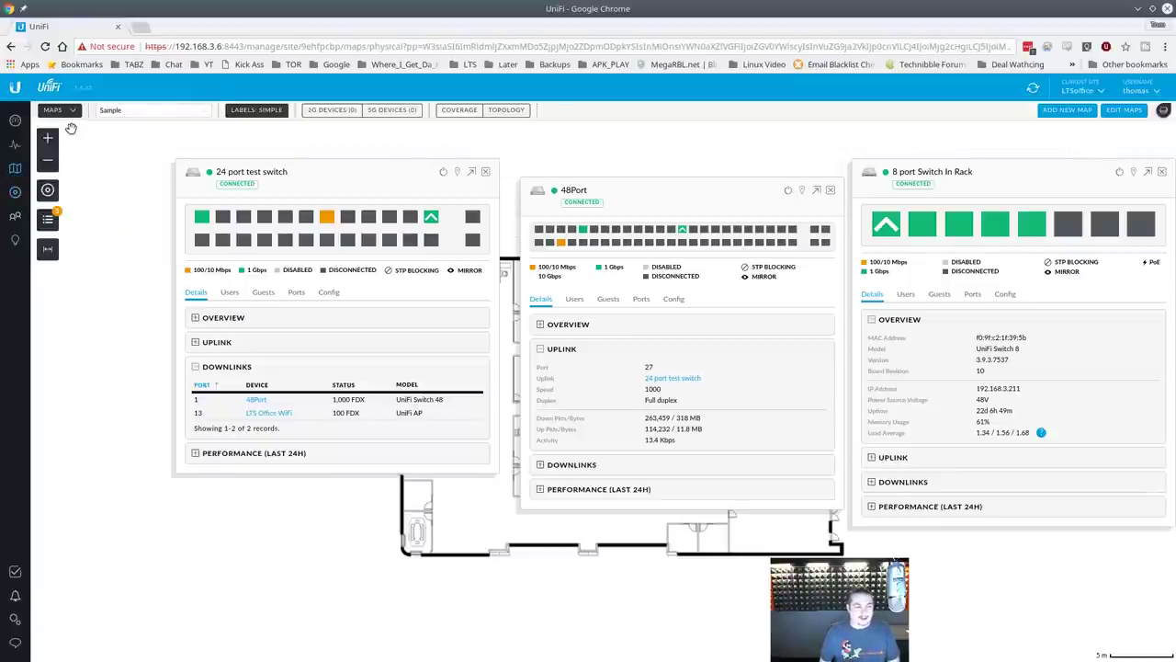
{"action": "left_click", "coordinate": [70, 110]}
{"action": "left_click", "coordinate": [58, 146]}
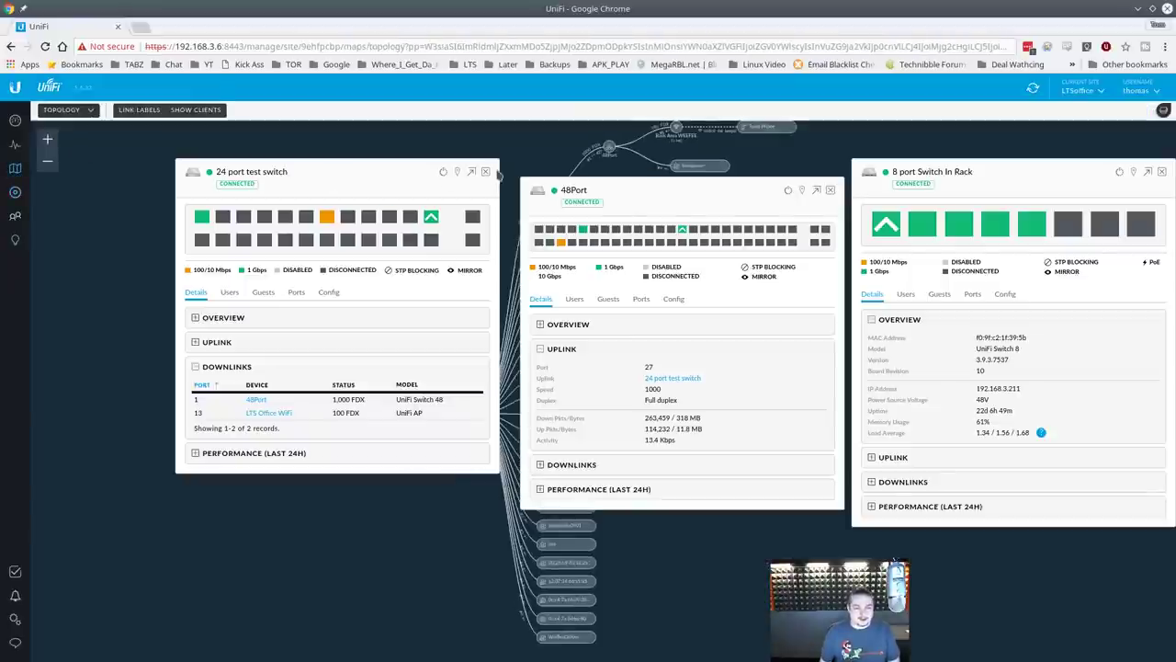
{"action": "left_click", "coordinate": [485, 172]}
{"action": "left_click", "coordinate": [830, 190]}
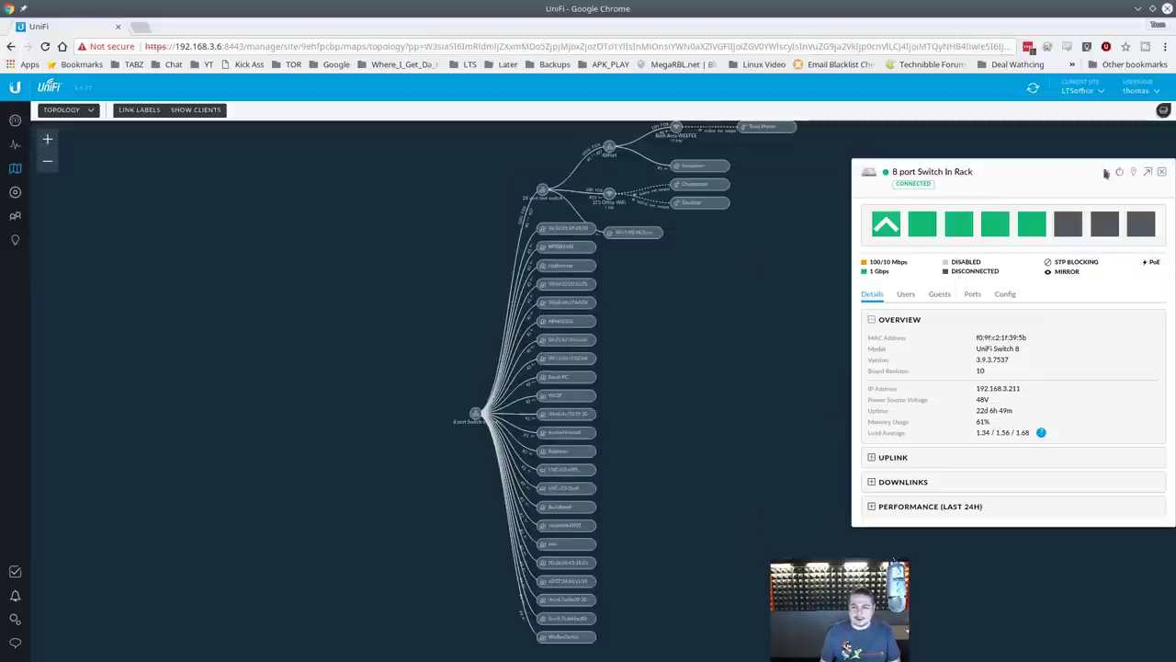
{"action": "left_click", "coordinate": [1162, 173]}
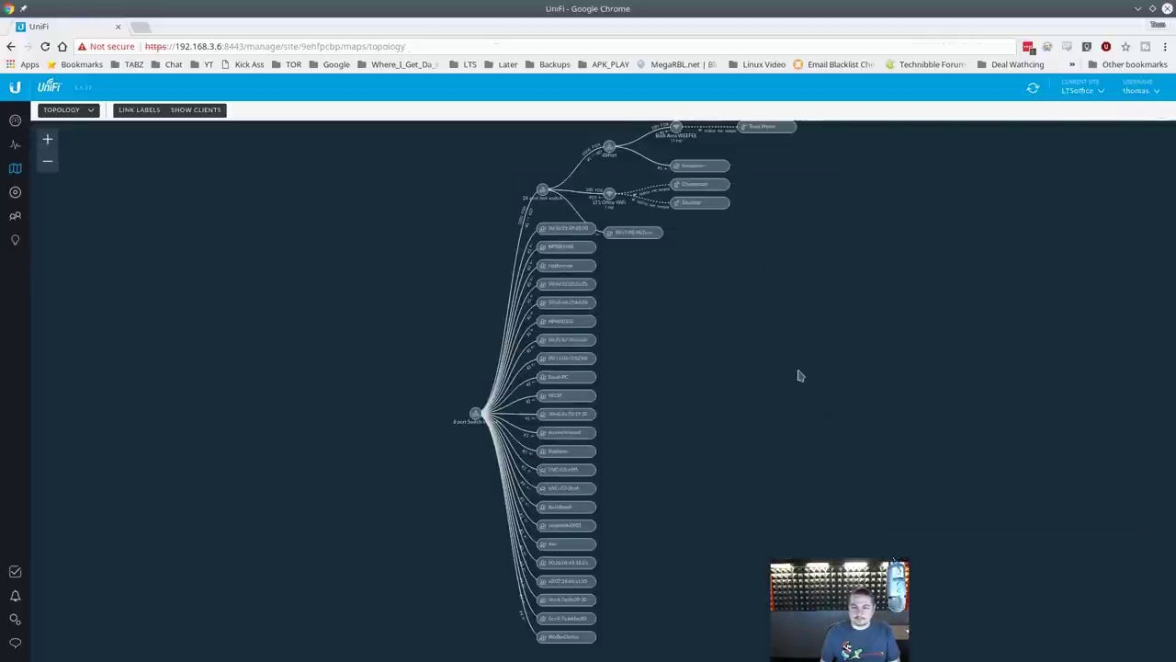
{"action": "left_click", "coordinate": [195, 111]}
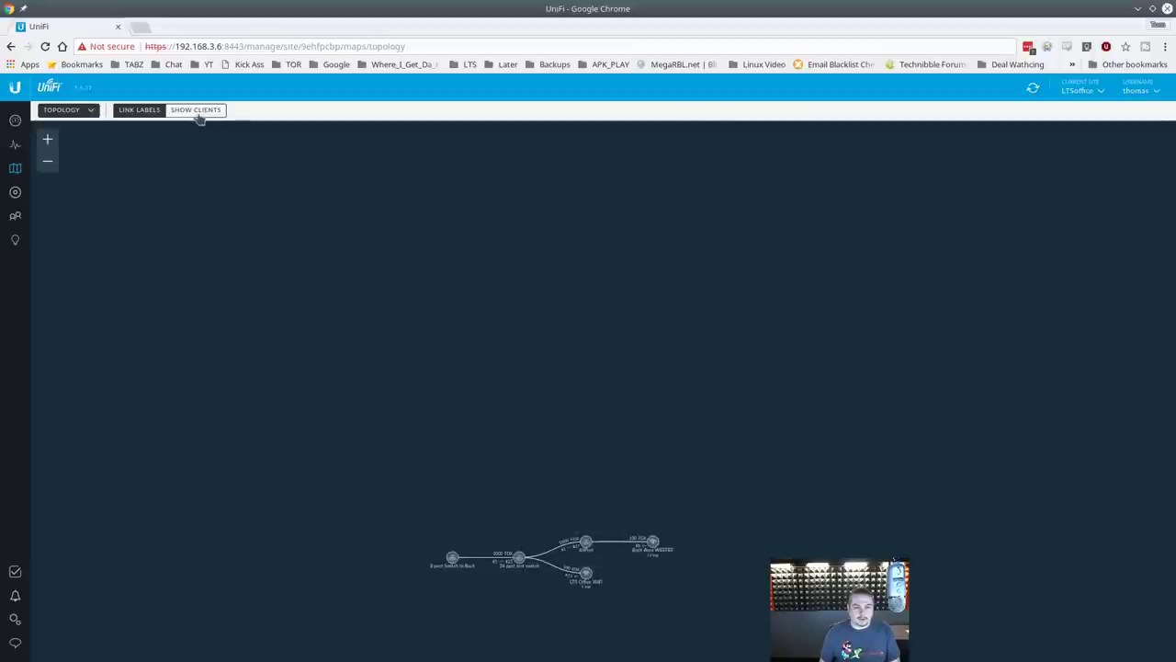
{"action": "scroll", "coordinate": [552, 563], "scroll_direction": "up", "scroll_amount": 5}
{"action": "left_click_drag", "start_coordinate": [588, 510], "coordinate": [647, 294]}
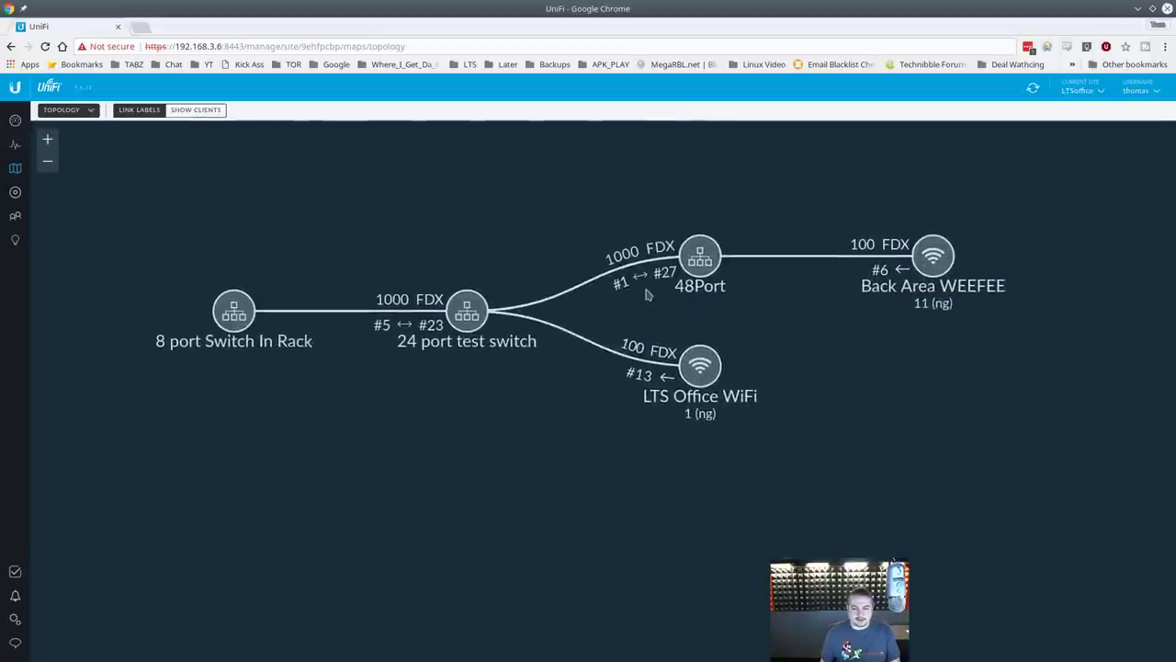
{"action": "left_click", "coordinate": [145, 111]}
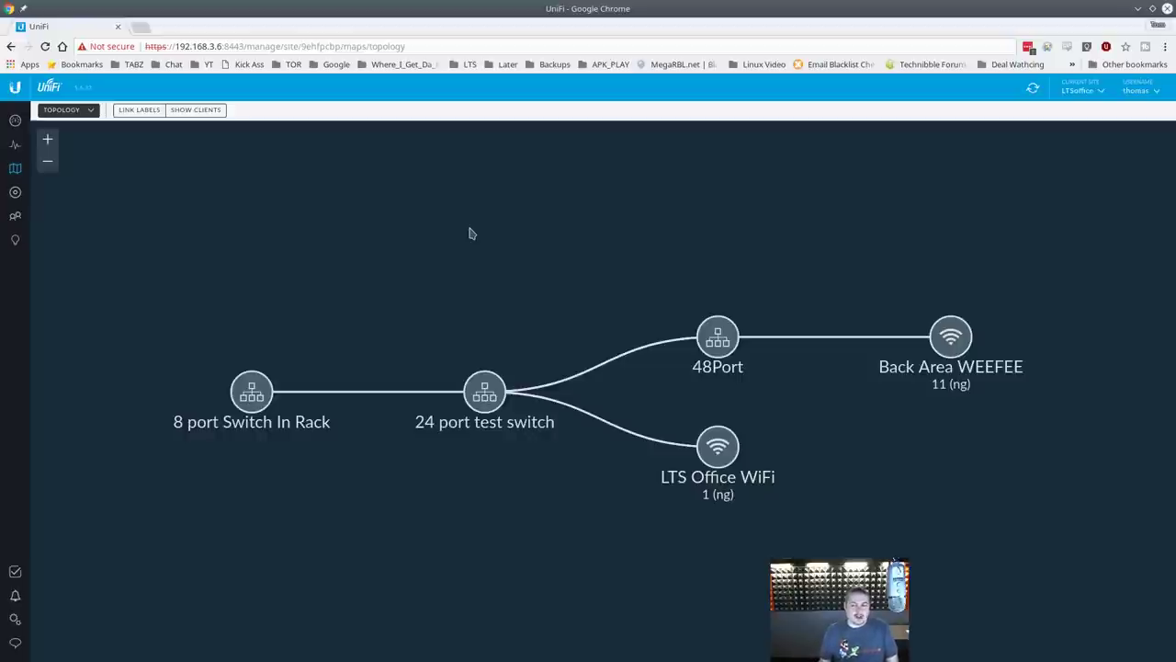
Step: Open and close Preferences without changes, refresh the controller, and return to the Devices list
{"action": "left_click", "coordinate": [1129, 92]}
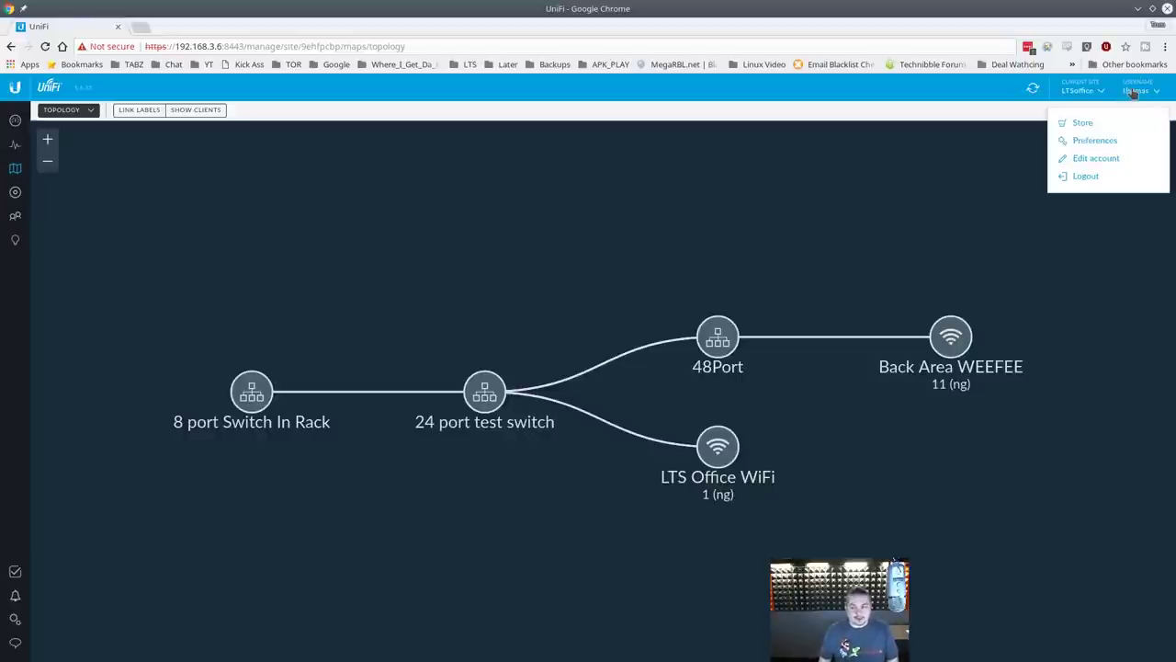
{"action": "left_click", "coordinate": [1095, 141]}
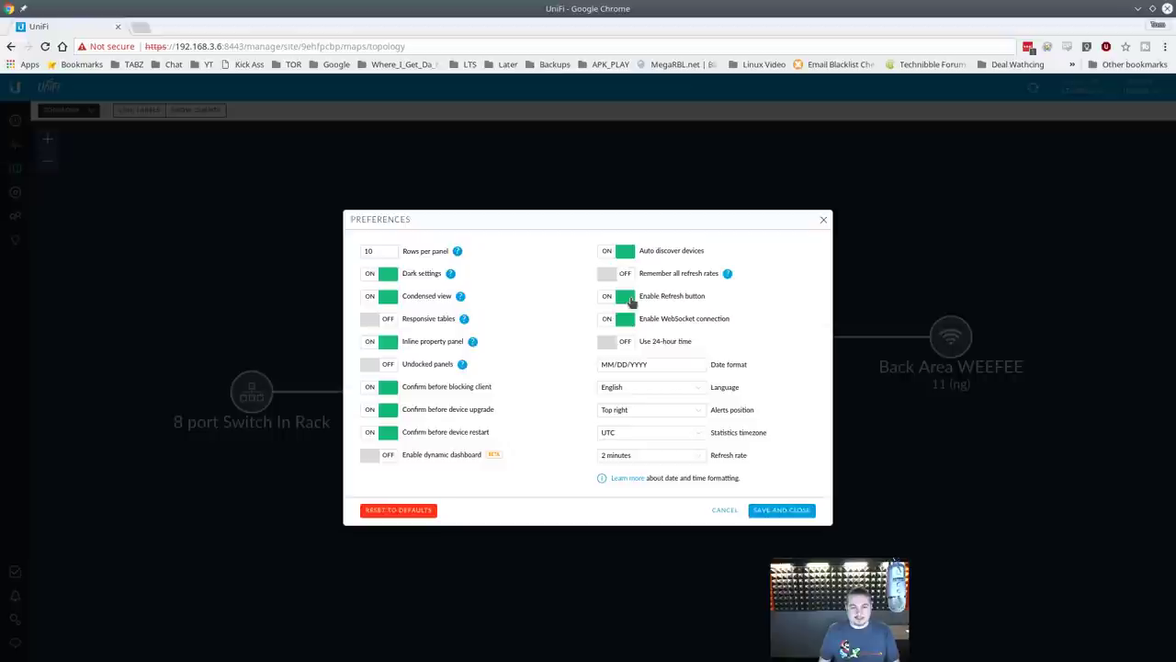
{"action": "left_click", "coordinate": [824, 219]}
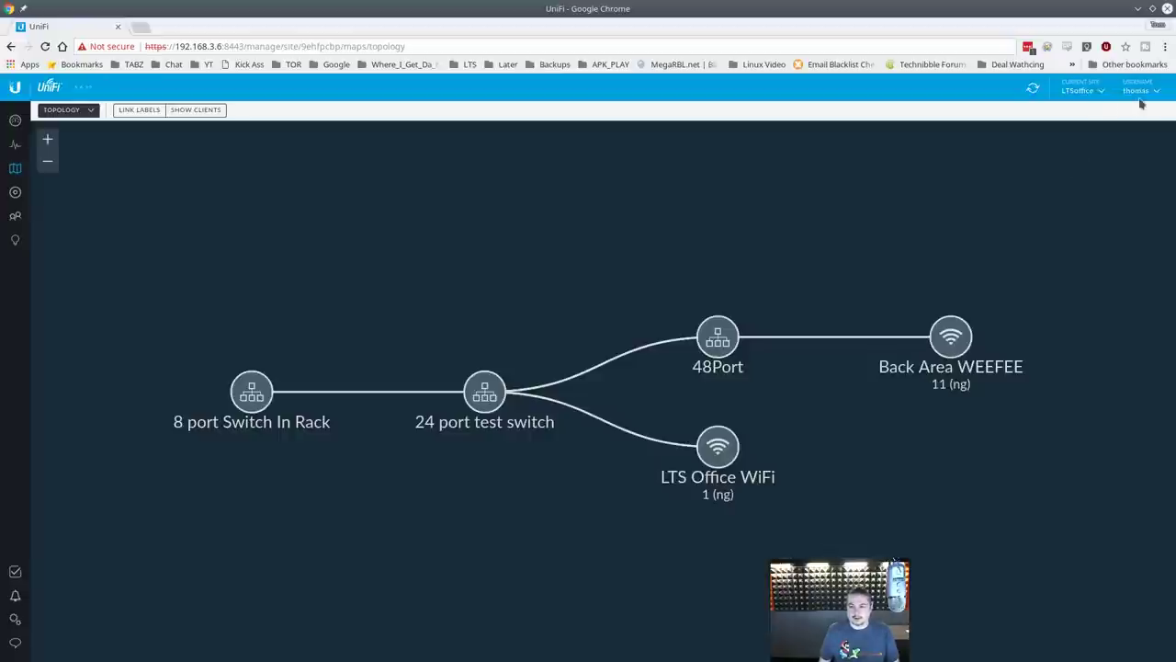
{"action": "left_click", "coordinate": [1033, 90]}
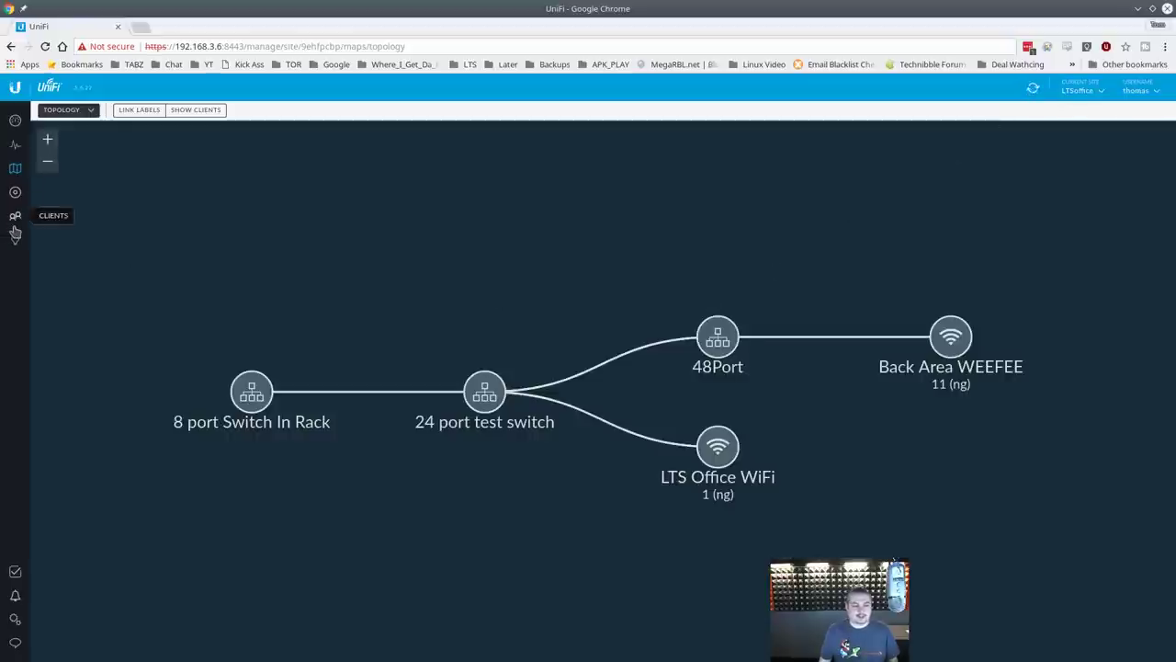
{"action": "left_click", "coordinate": [15, 192]}
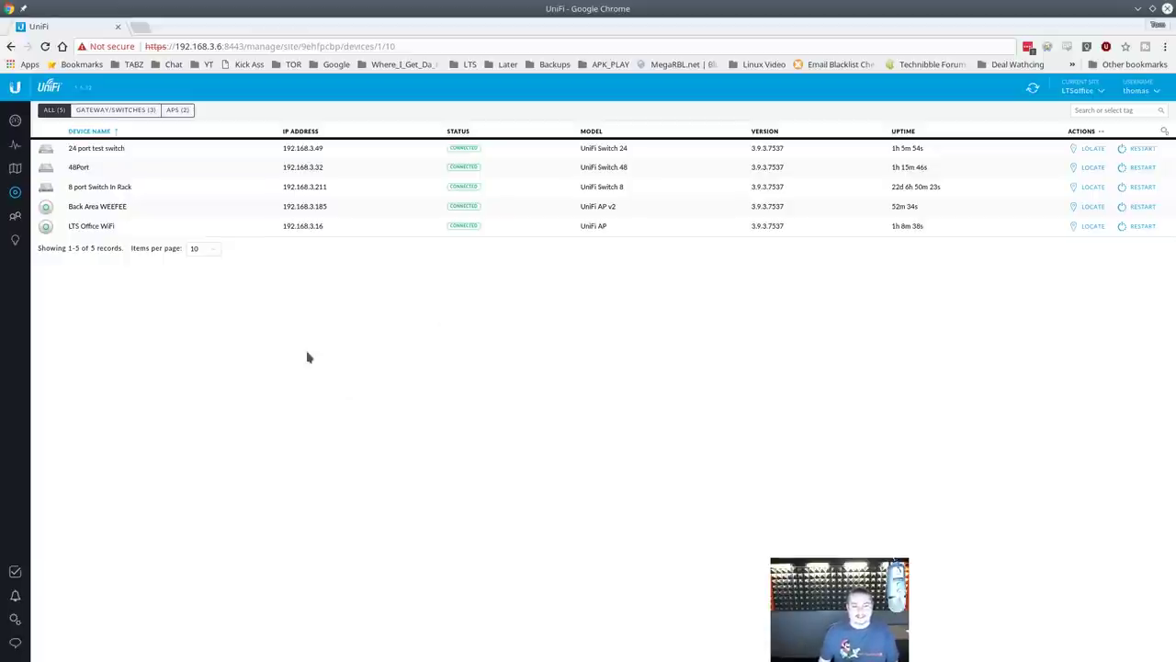
Step: Open the 8 port Switch In Rack's properties and toggle its Performance, Downlinks and Overview sections
{"action": "left_click", "coordinate": [175, 188]}
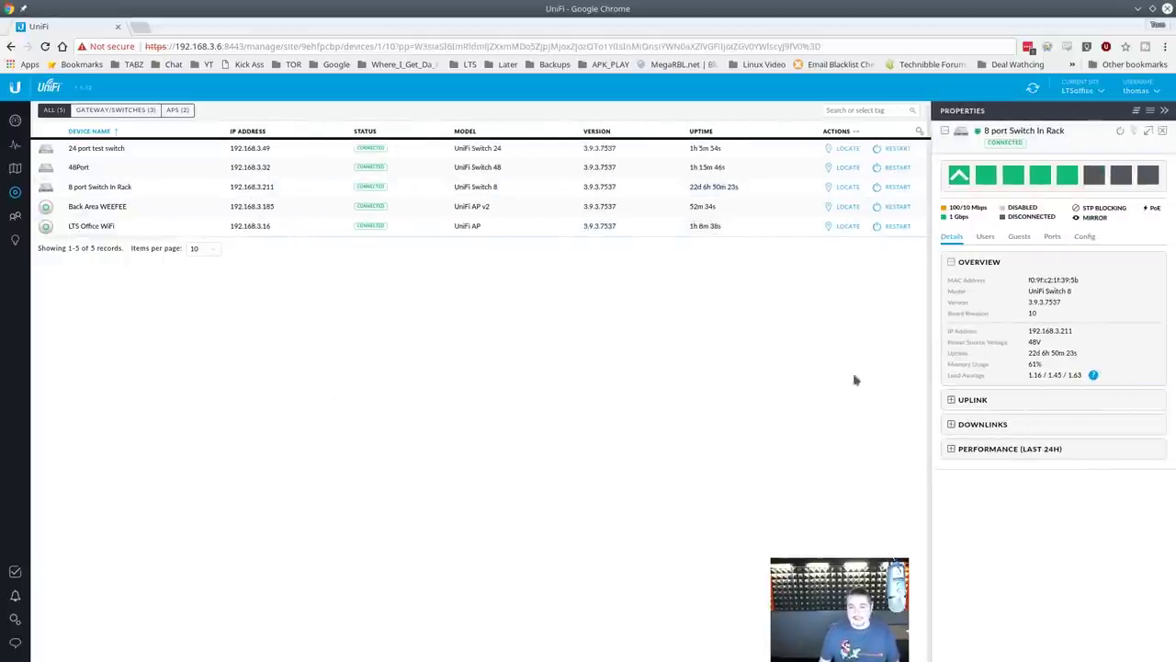
{"action": "left_click", "coordinate": [1002, 451]}
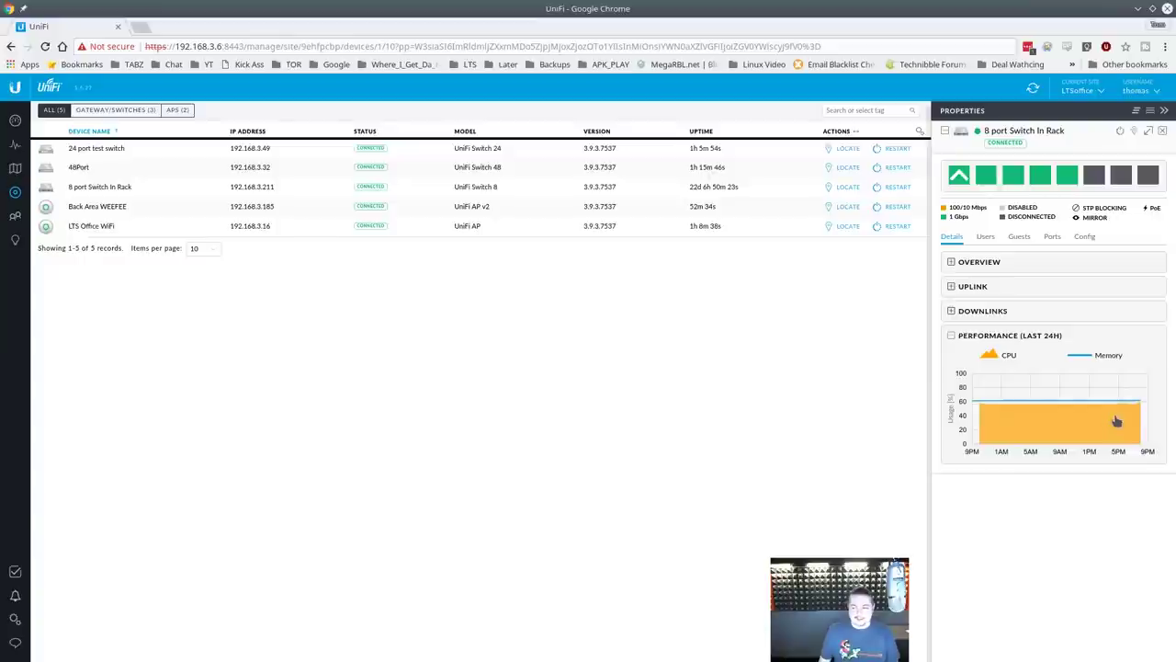
{"action": "left_click", "coordinate": [982, 337]}
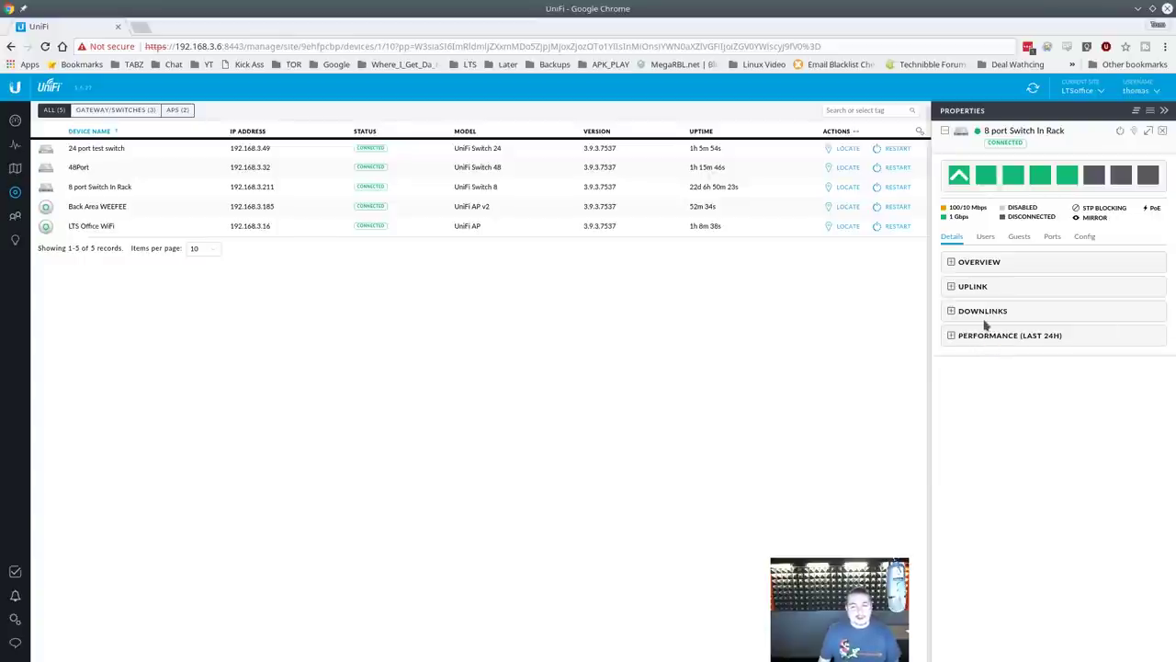
{"action": "left_click", "coordinate": [983, 312]}
{"action": "left_click", "coordinate": [977, 263]}
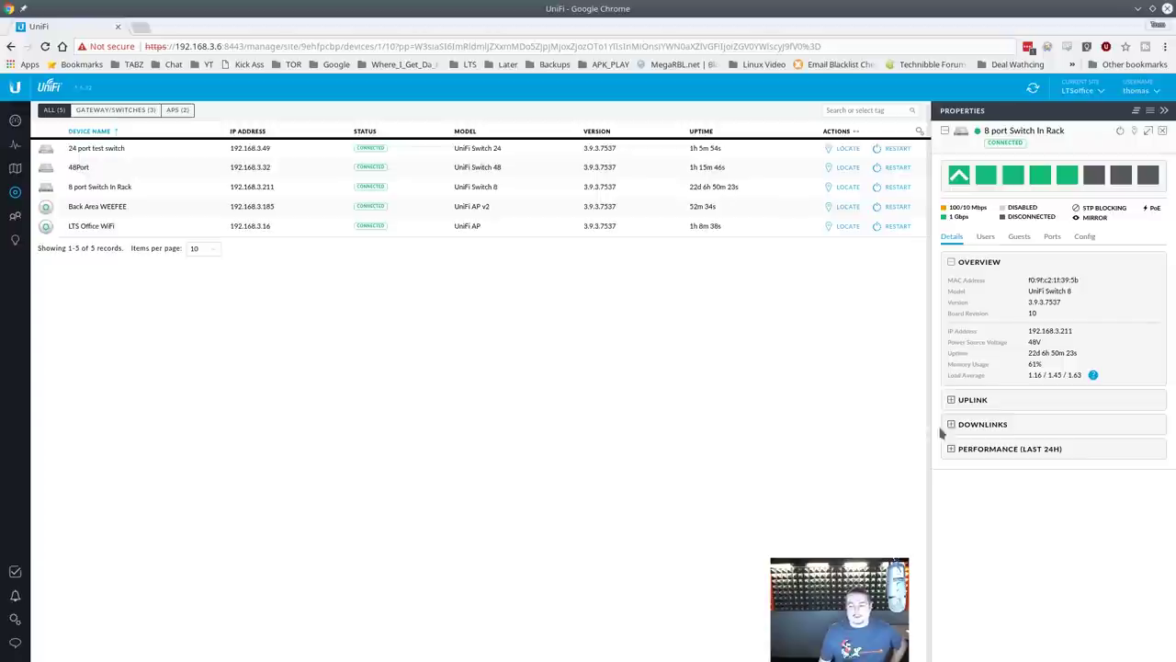
Step: From the switch's Config tab, launch a debug terminal and move it aside to uncover the device list
{"action": "left_click", "coordinate": [1085, 237]}
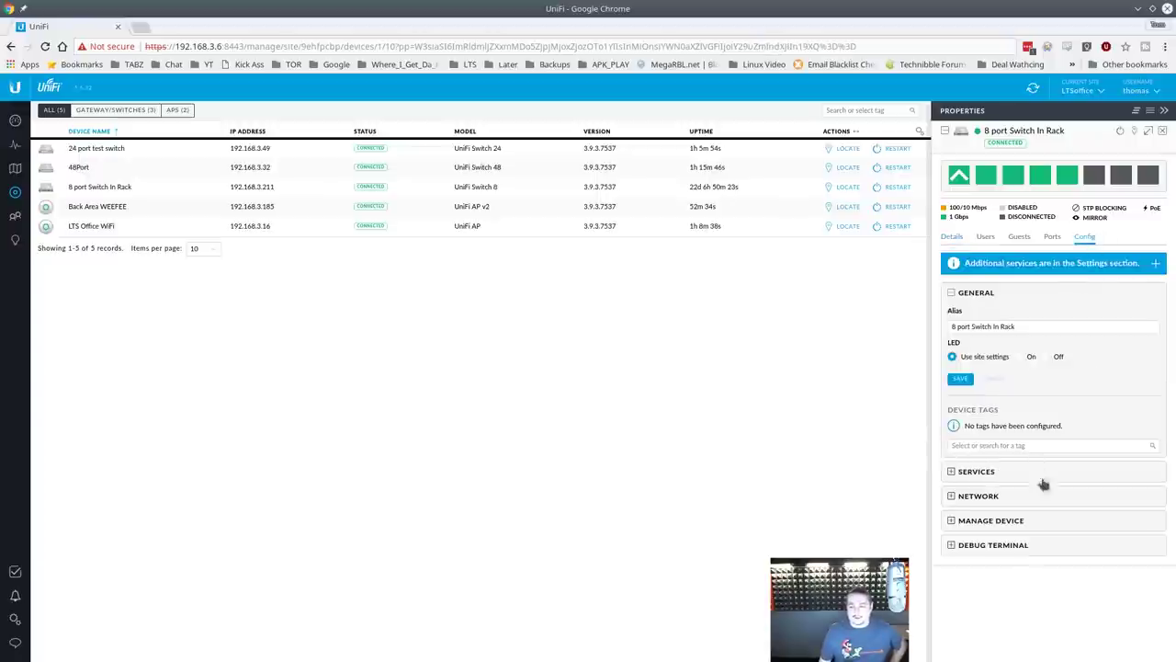
{"action": "left_click", "coordinate": [1003, 548]}
{"action": "left_click", "coordinate": [979, 432]}
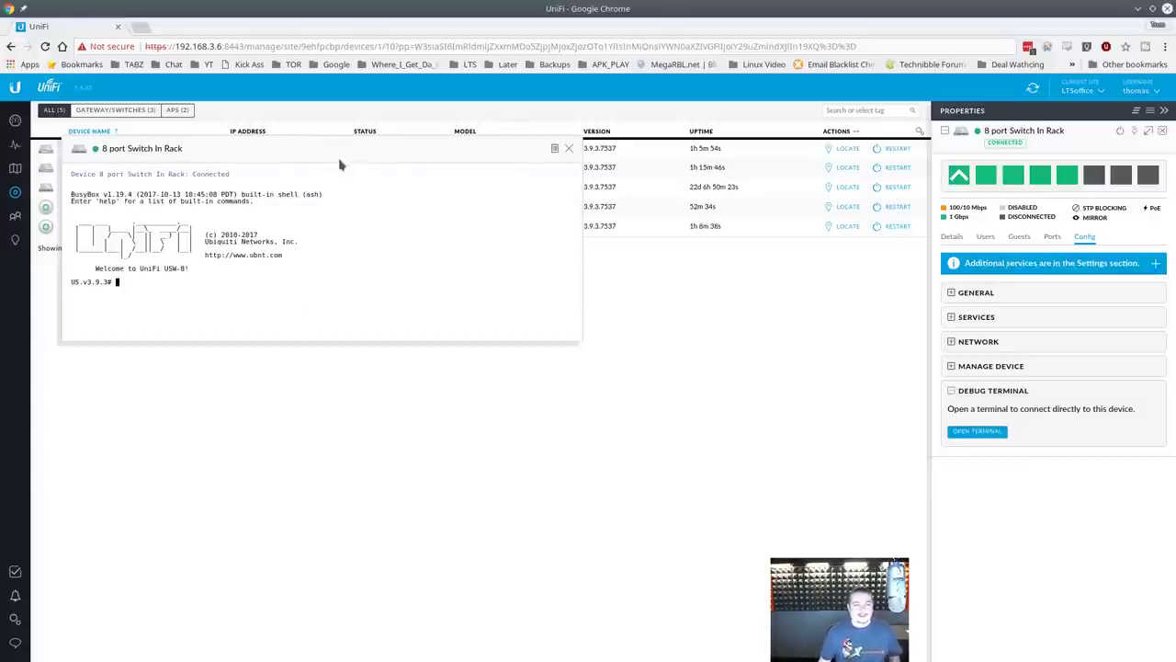
{"action": "left_click_drag", "start_coordinate": [341, 156], "coordinate": [559, 229]}
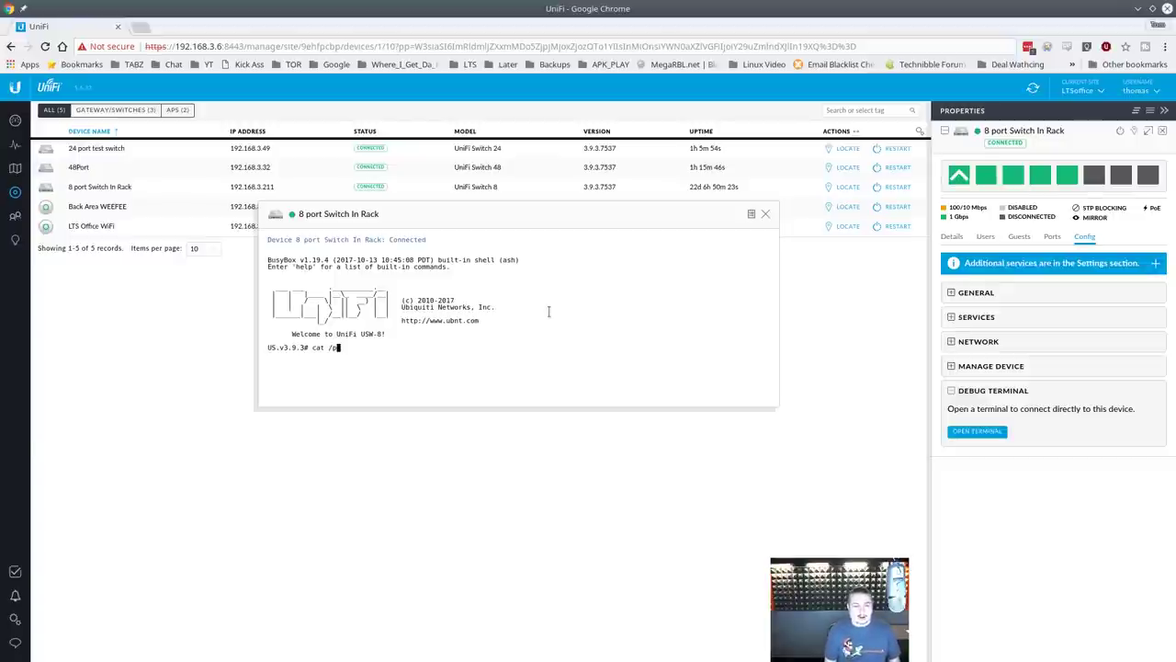
Step: Run cat /proc/cpuinfo and top in the terminal, then close the terminal window
{"action": "type", "text": "cpuinfo"}
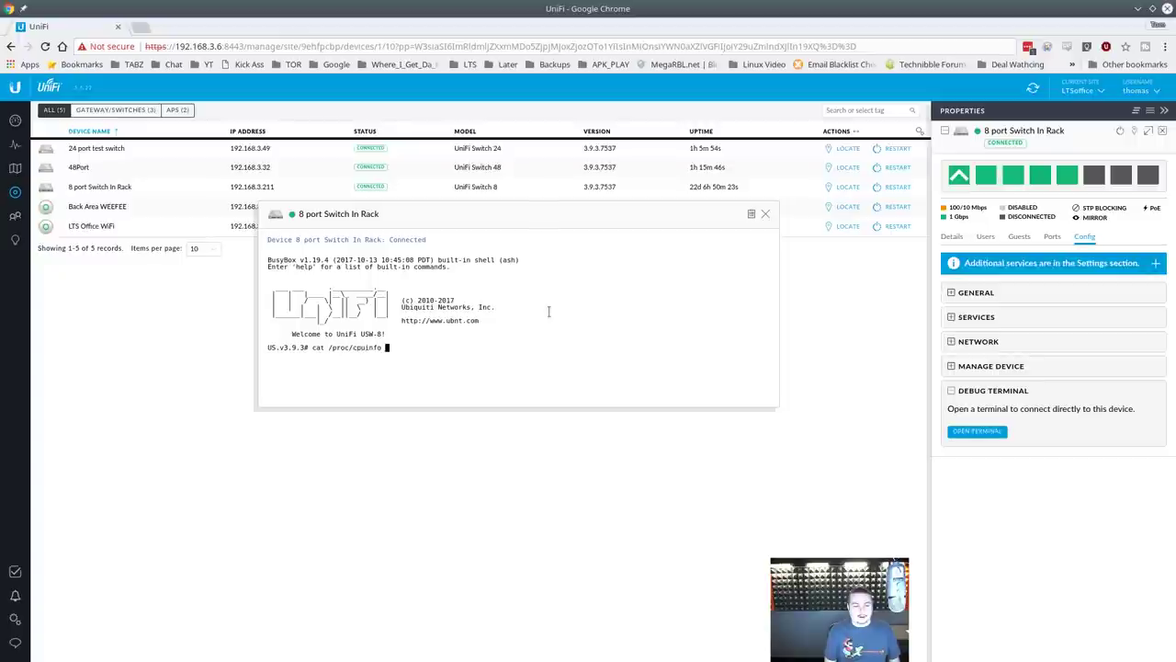
{"action": "key", "text": "Return"}
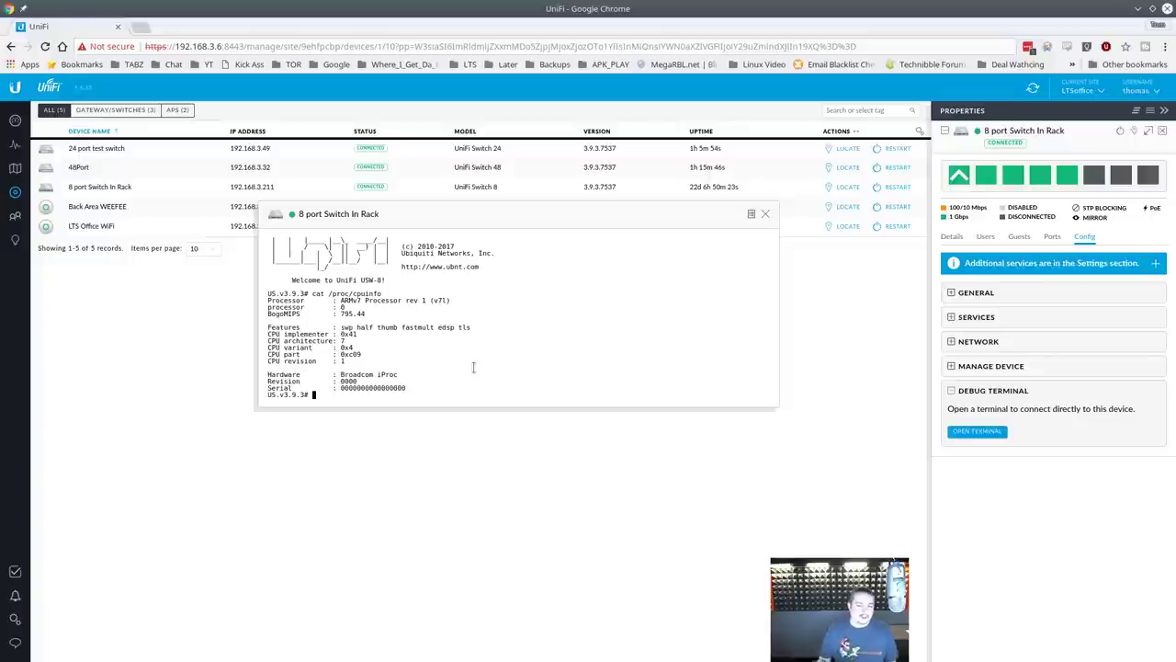
{"action": "type", "text": "op"}
{"action": "key", "text": "Return"}
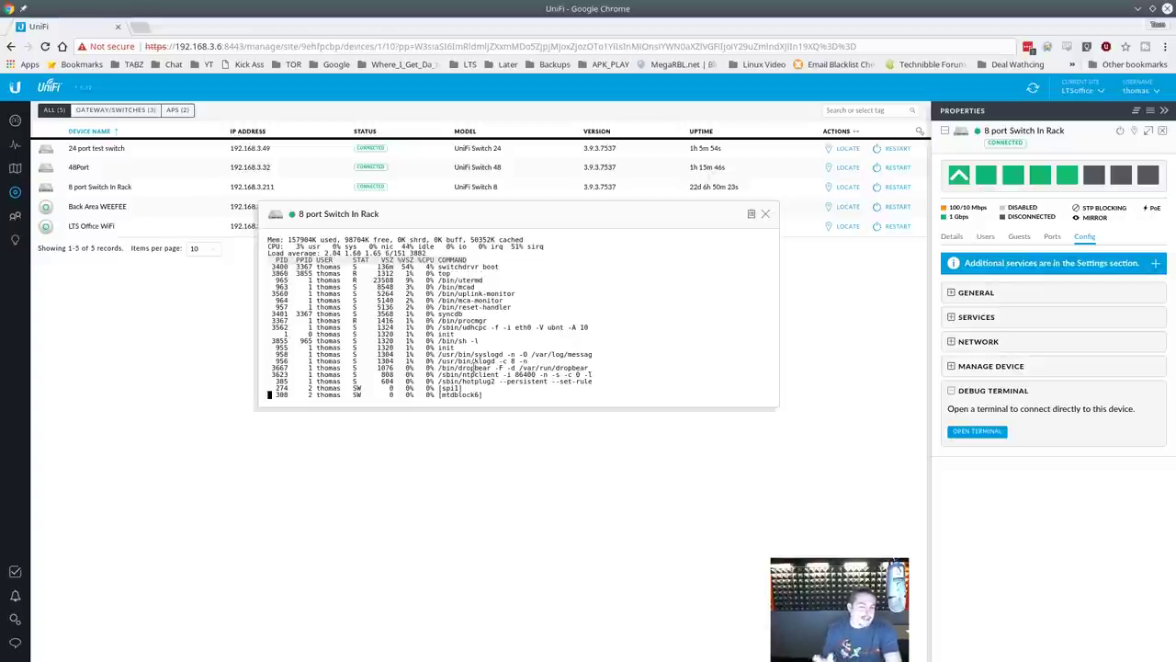
{"action": "left_click", "coordinate": [765, 214]}
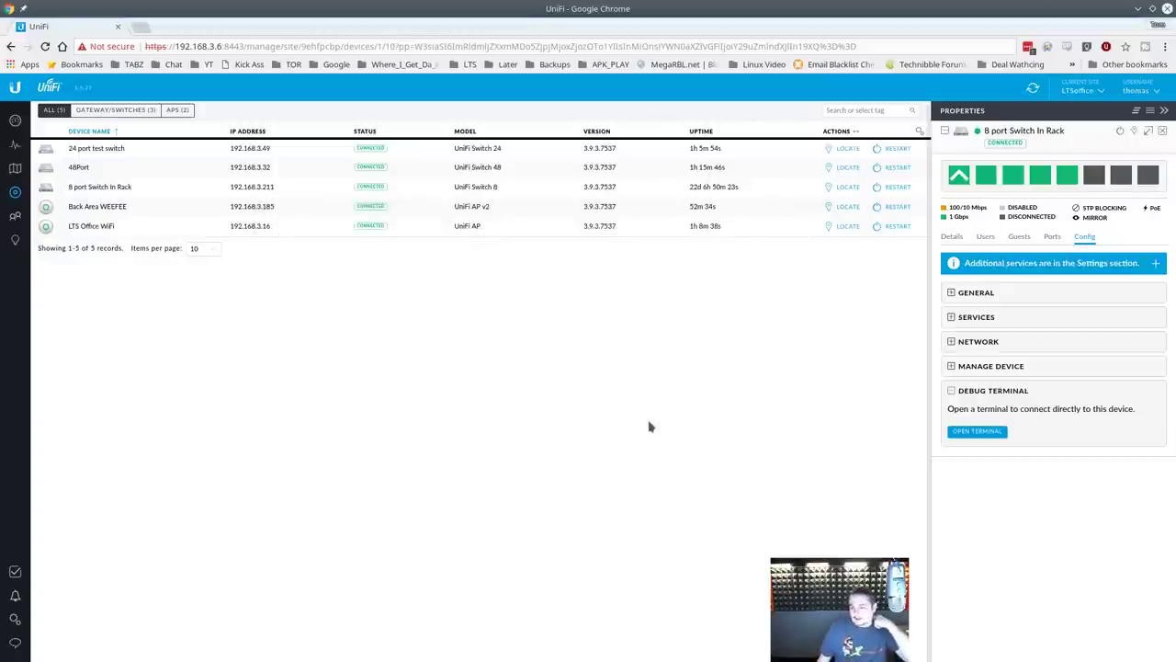
{"action": "left_click", "coordinate": [974, 318]}
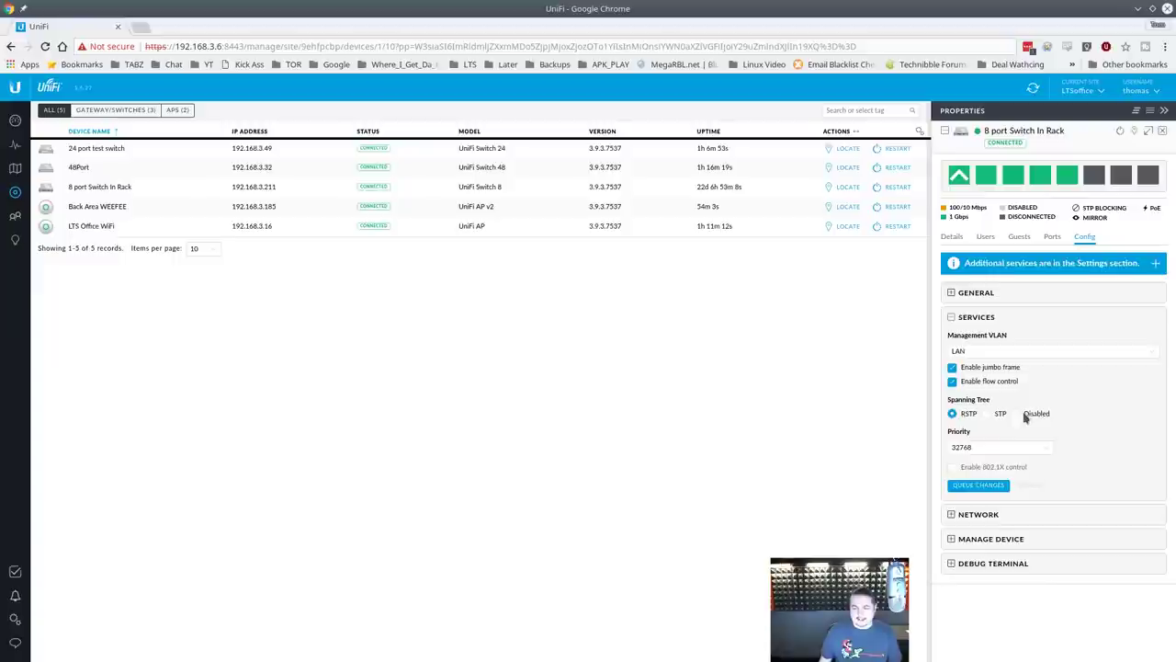
{"action": "left_click", "coordinate": [1018, 516]}
{"action": "left_click", "coordinate": [976, 316]}
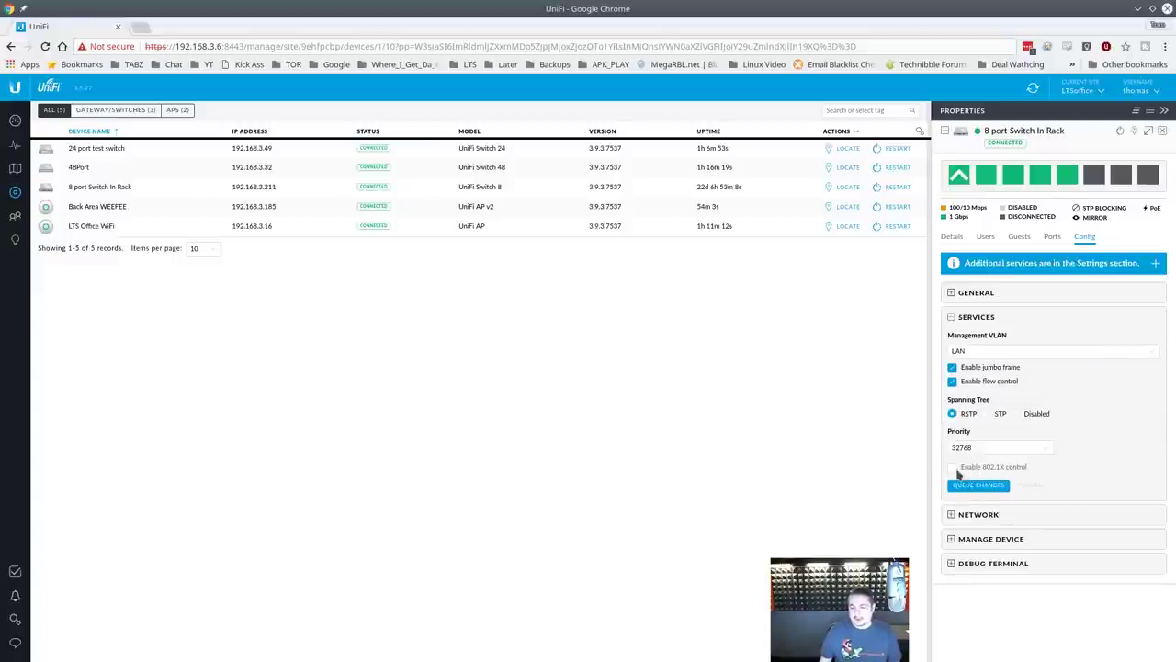
{"action": "left_click", "coordinate": [953, 469]}
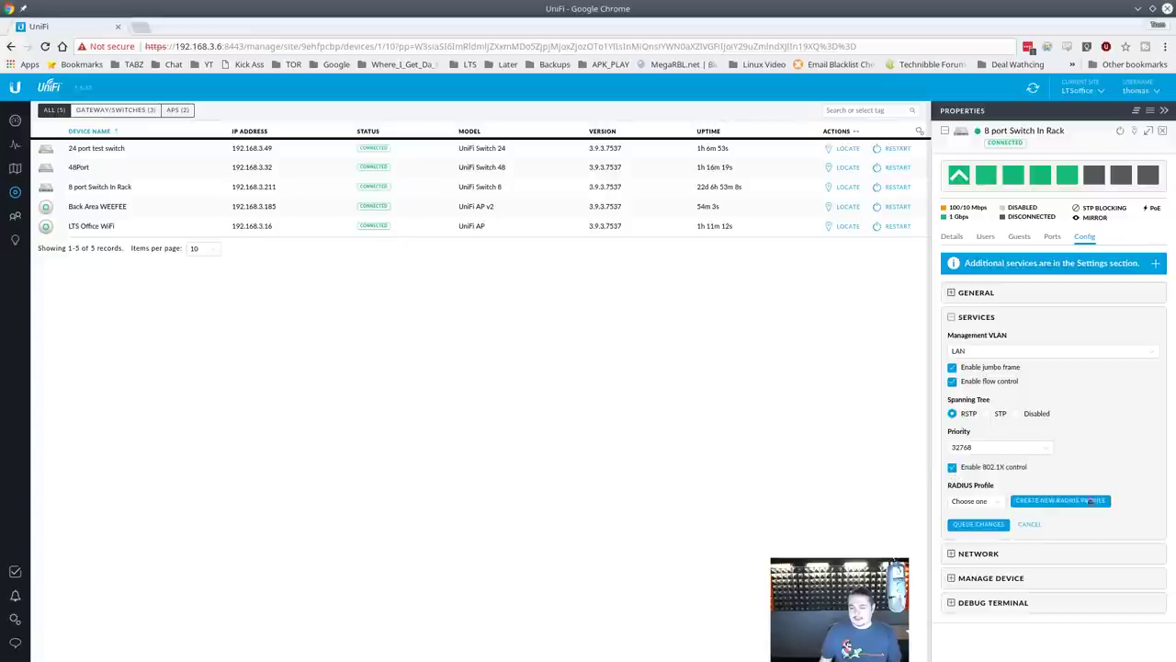
{"action": "left_click", "coordinate": [1086, 502]}
{"action": "left_click", "coordinate": [475, 307]}
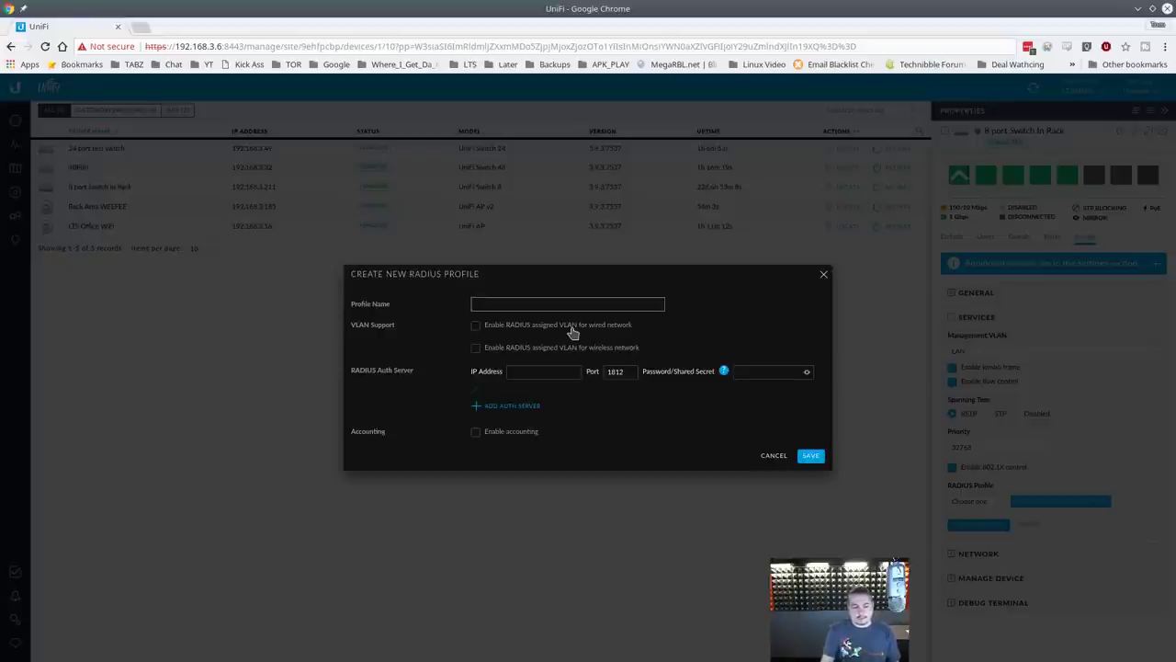
{"action": "left_click", "coordinate": [824, 278]}
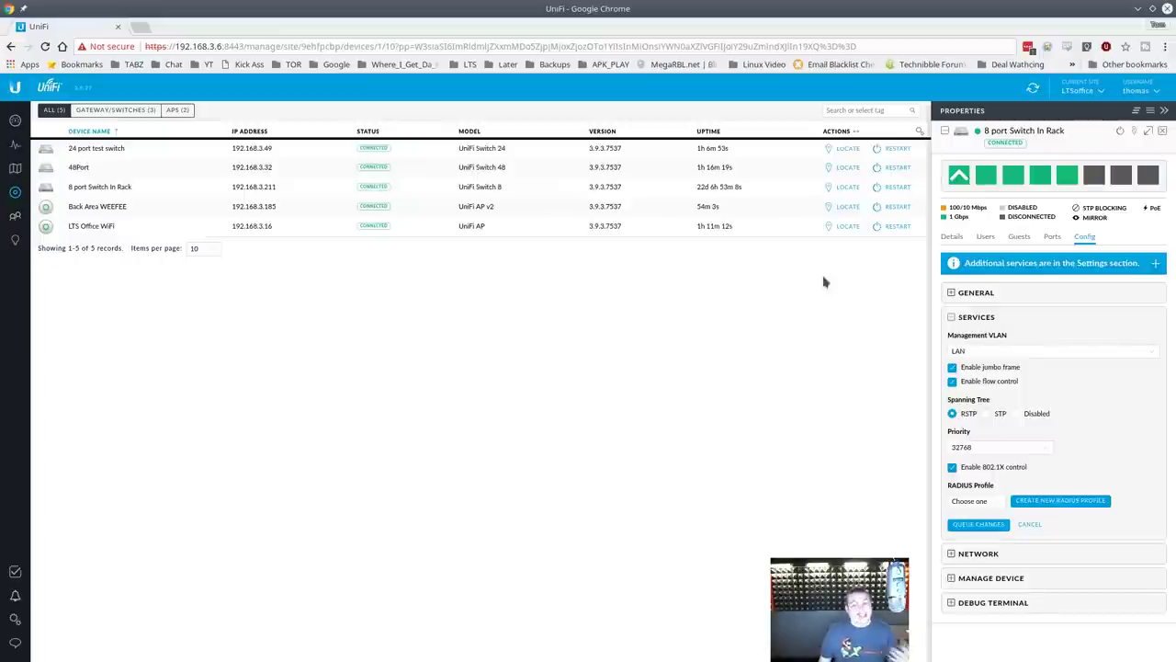
{"action": "left_click", "coordinate": [951, 318]}
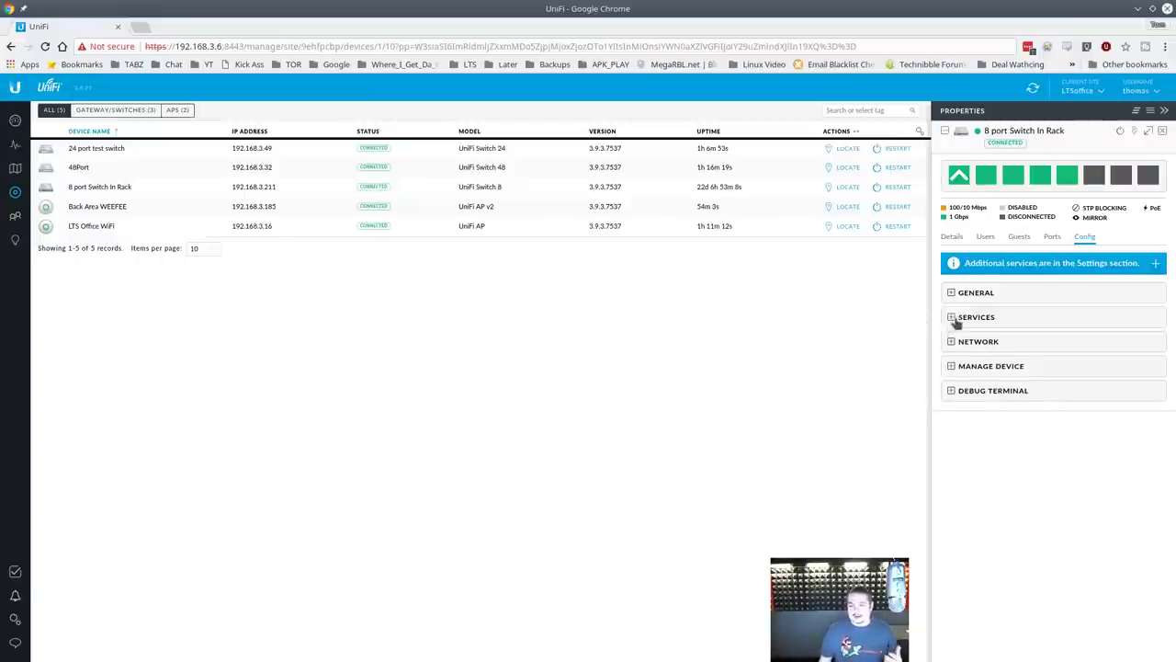
Step: Pop the 48Port switch's properties out into a floating window and collapse the side panel
{"action": "left_click", "coordinate": [1049, 238]}
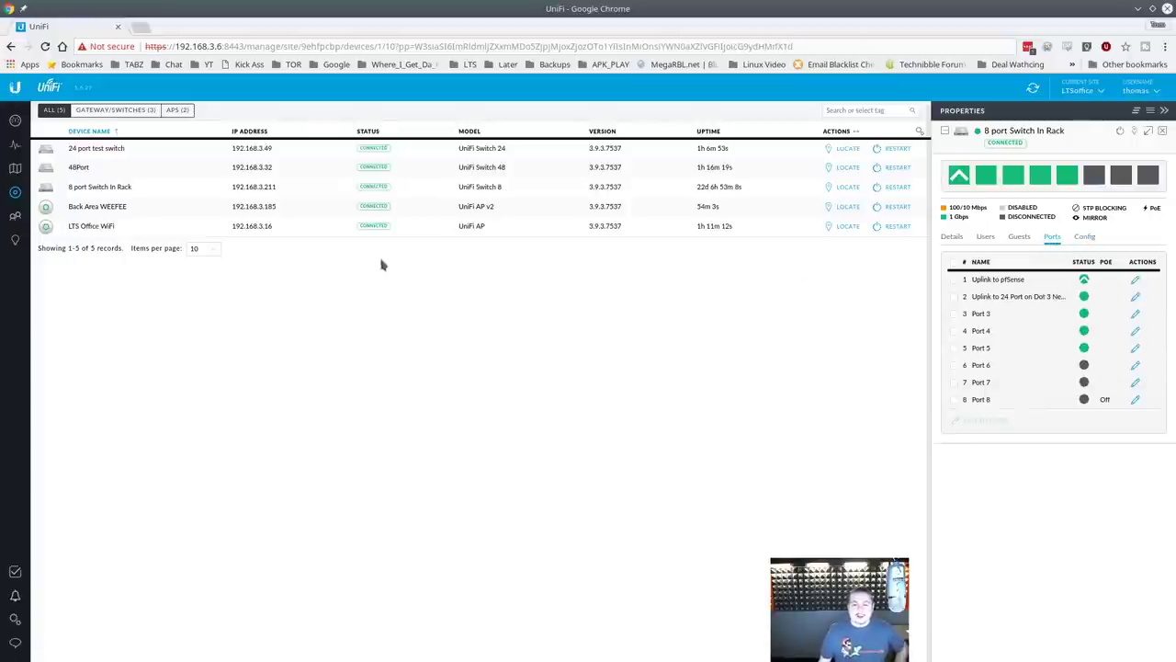
{"action": "left_click", "coordinate": [95, 166]}
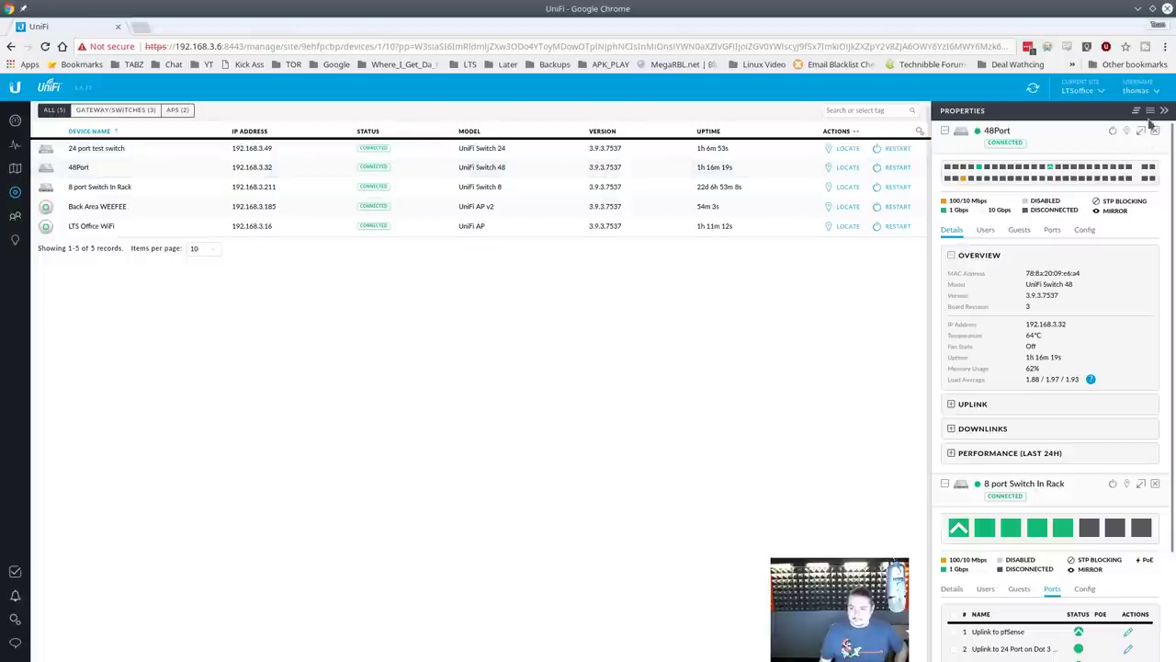
{"action": "left_click", "coordinate": [1140, 131]}
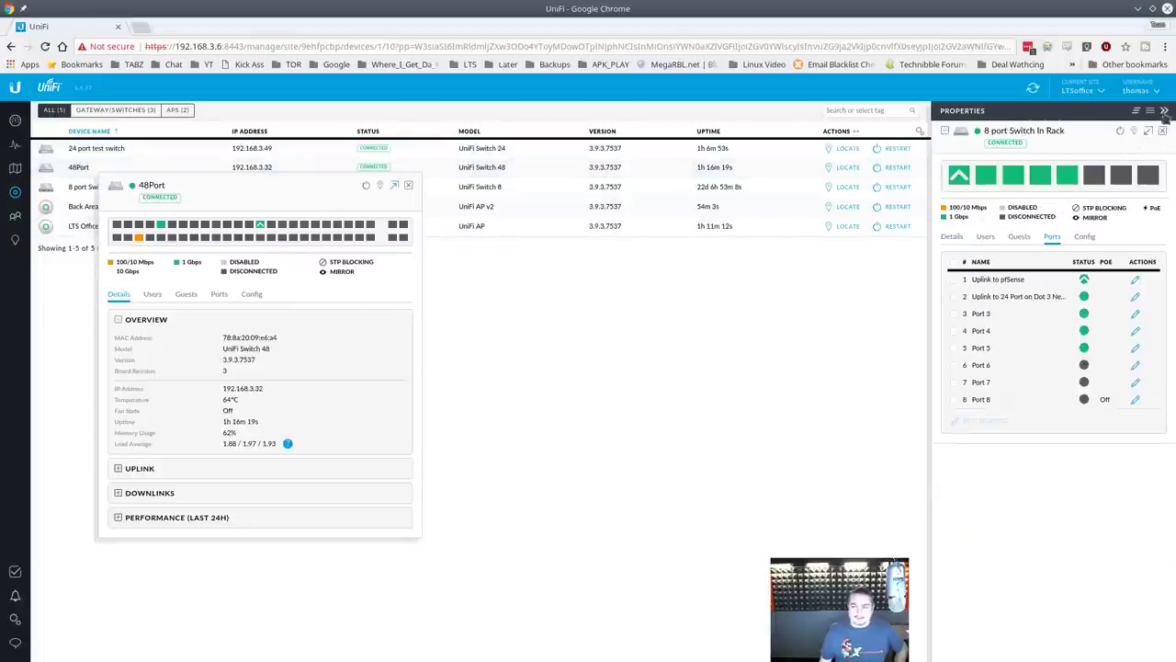
{"action": "left_click", "coordinate": [1164, 111]}
{"action": "left_click_drag", "start_coordinate": [344, 176], "coordinate": [455, 154]}
Step: Show the 48Port port list and scroll down to the SFP ports 49–52
{"action": "left_click", "coordinate": [407, 241]}
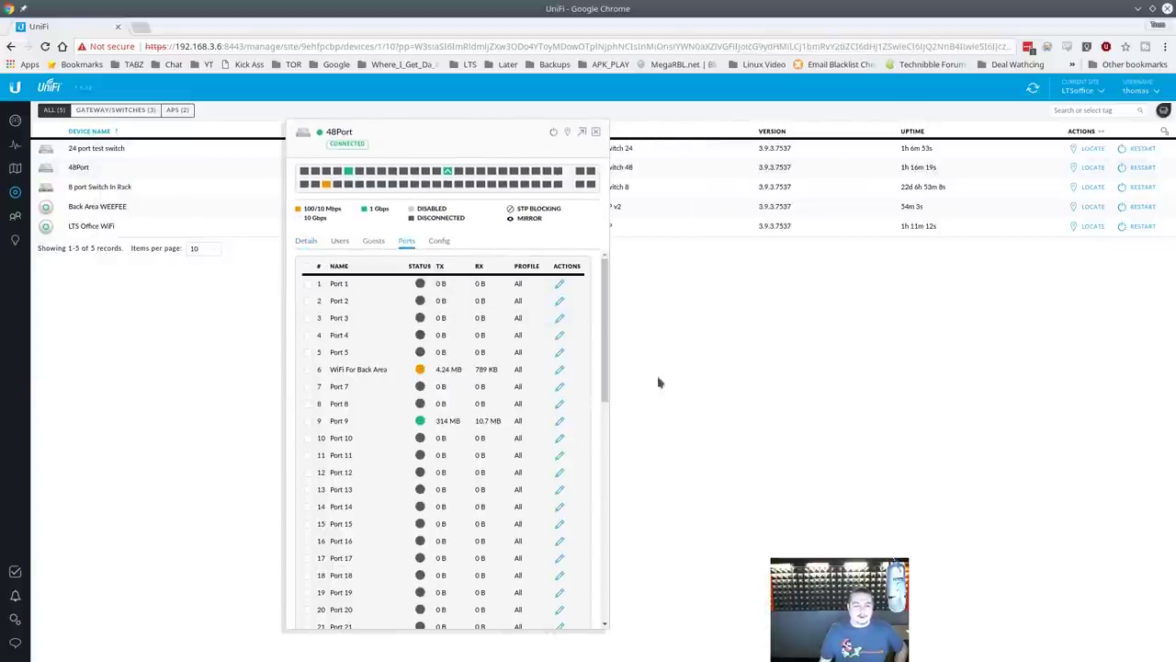
{"action": "scroll", "coordinate": [381, 368], "scroll_direction": "down", "scroll_amount": 4}
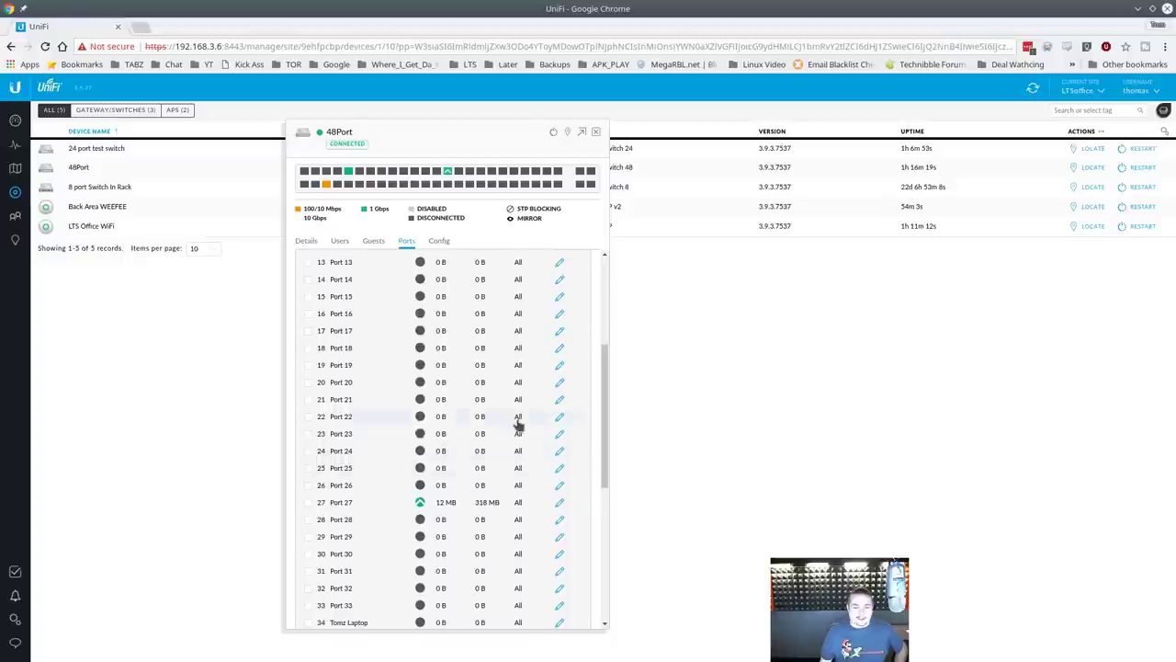
{"action": "scroll", "coordinate": [515, 460], "scroll_direction": "down", "scroll_amount": 4}
{"action": "scroll", "coordinate": [495, 475], "scroll_direction": "down", "scroll_amount": 3}
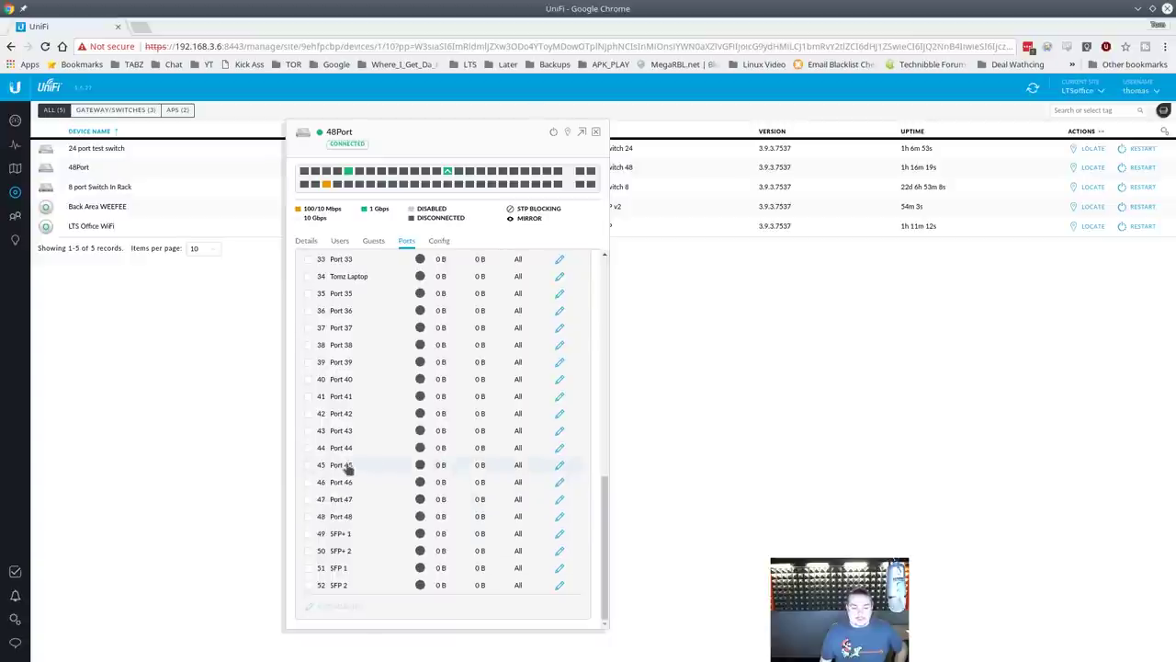
Step: Set Port 45 to Aggregate with the range ending at port 47 and apply it
{"action": "left_click", "coordinate": [559, 466]}
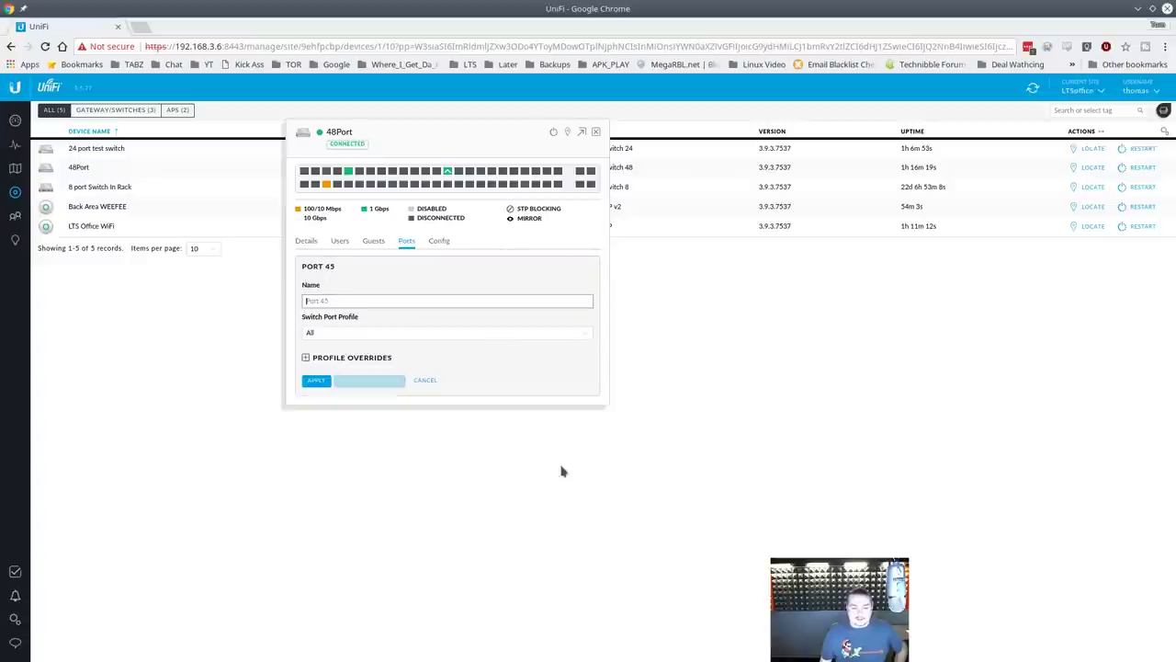
{"action": "left_click", "coordinate": [307, 358]}
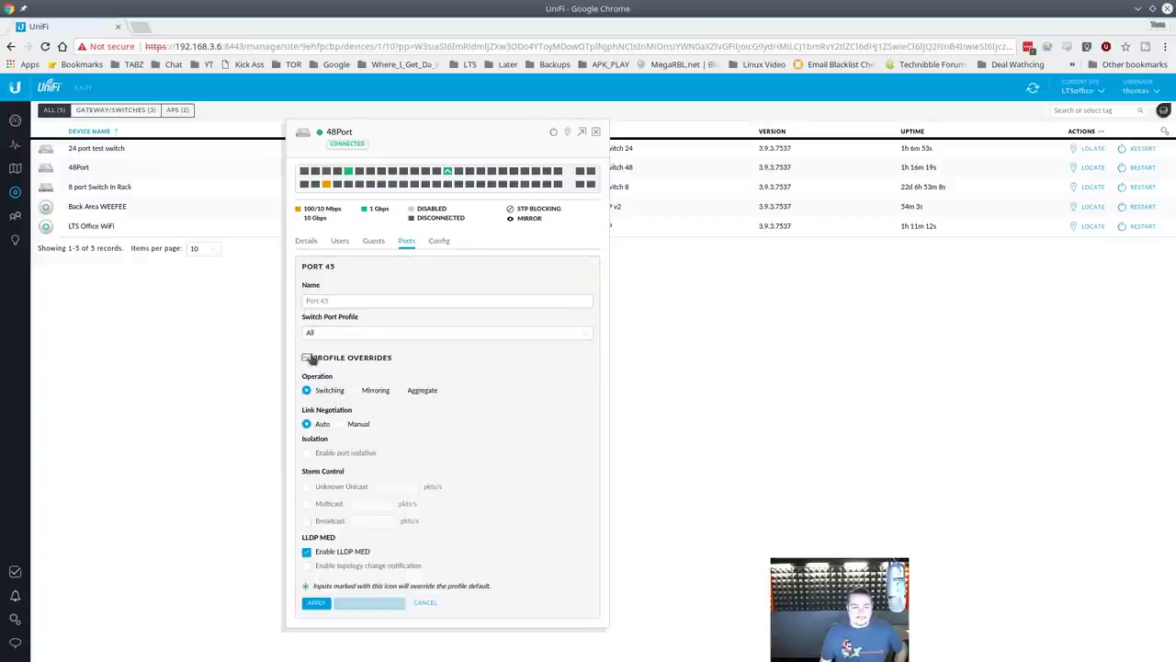
{"action": "left_click", "coordinate": [369, 391]}
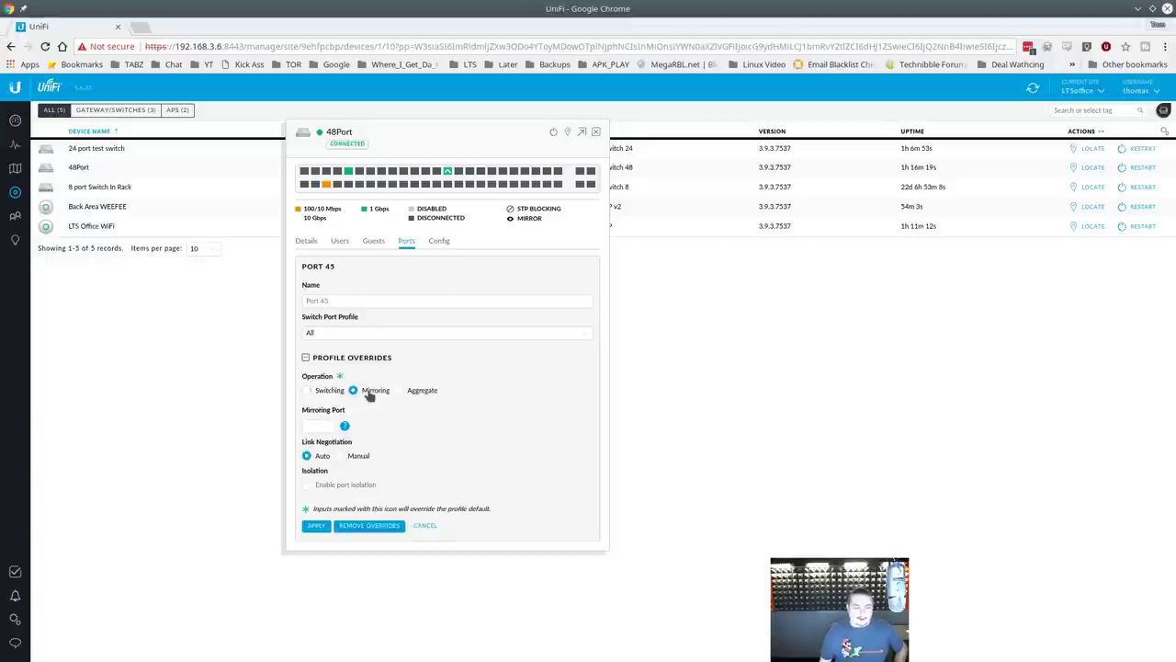
{"action": "left_click", "coordinate": [317, 426]}
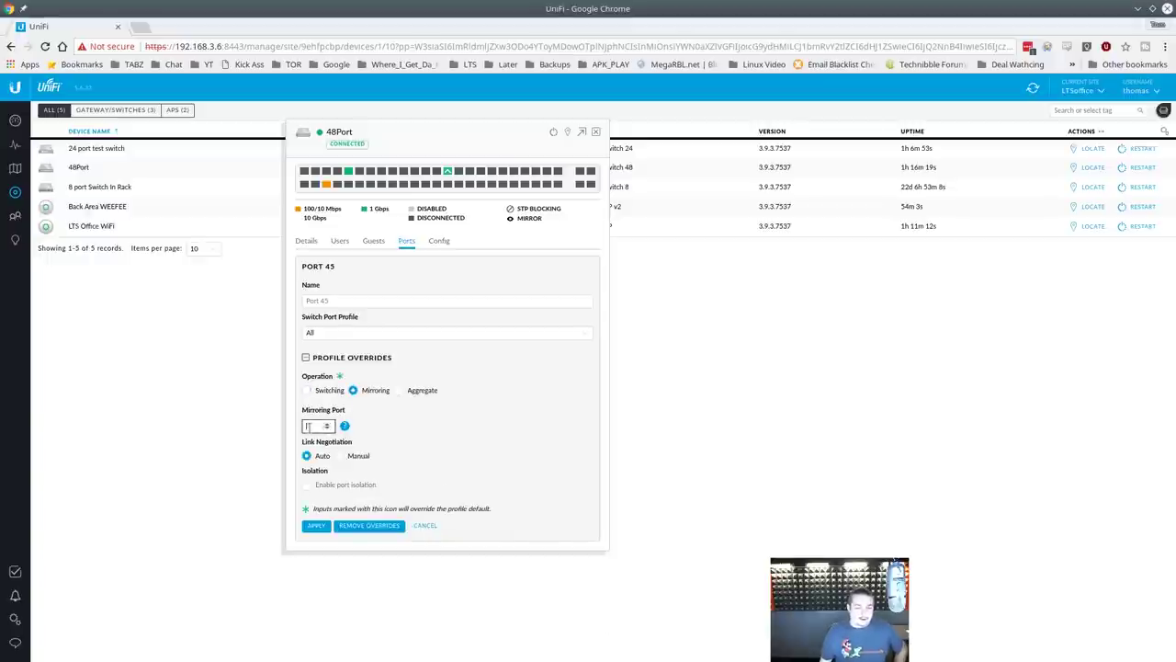
{"action": "left_click", "coordinate": [398, 391]}
{"action": "left_click", "coordinate": [355, 425]}
{"action": "left_click", "coordinate": [373, 424]}
{"action": "left_click", "coordinate": [372, 425]}
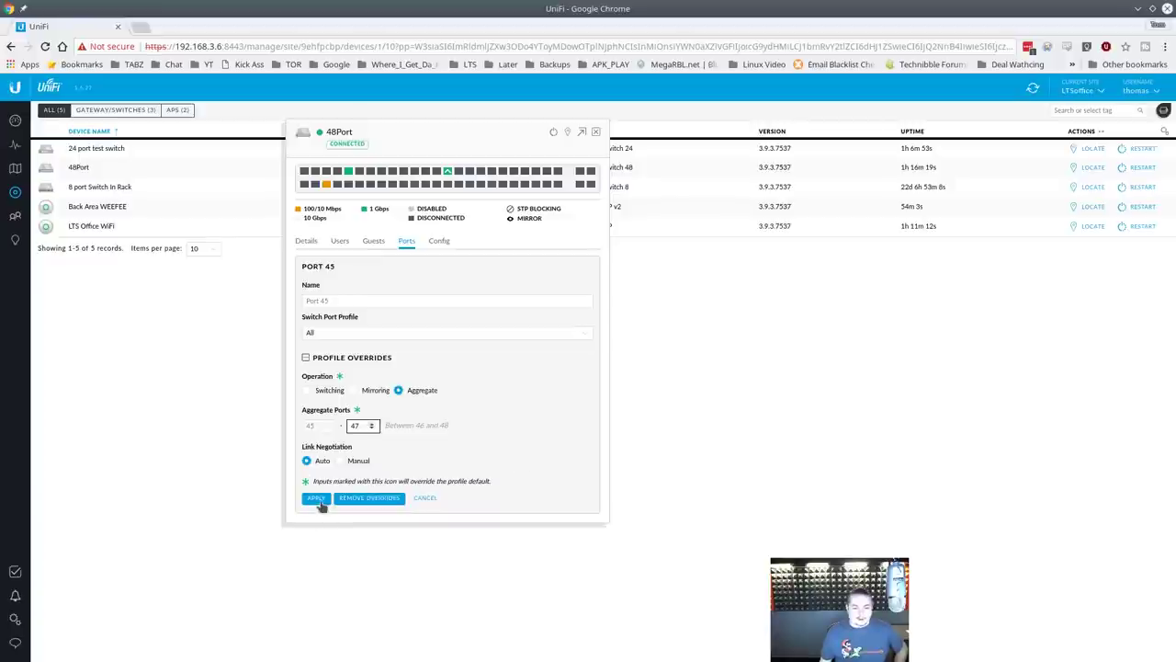
{"action": "left_click", "coordinate": [316, 499]}
{"action": "scroll", "coordinate": [501, 541], "scroll_direction": "down", "scroll_amount": 5}
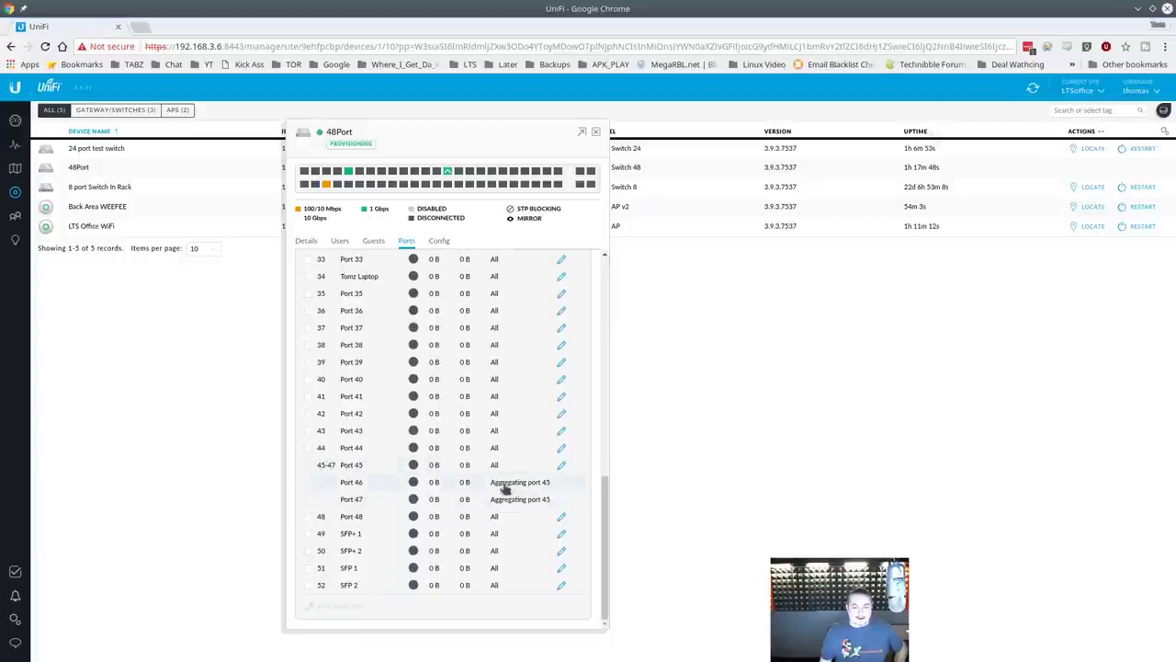
Step: Return the aggregated ports 45–47 to Switching and apply the change
{"action": "left_click", "coordinate": [561, 466]}
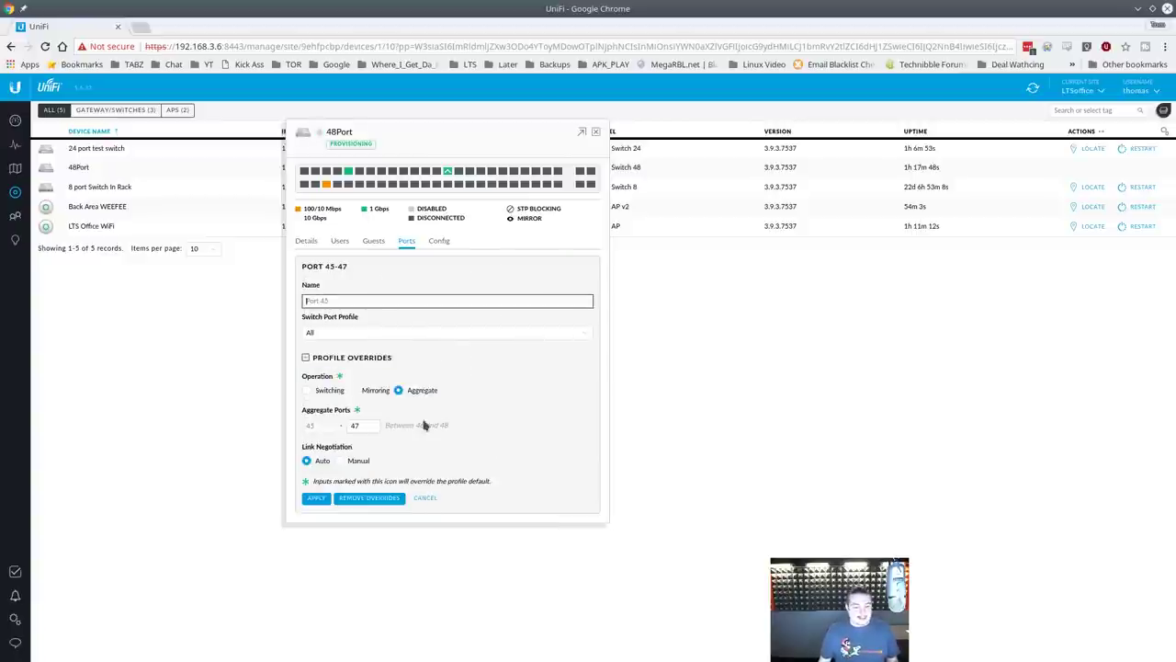
{"action": "left_click", "coordinate": [329, 391]}
{"action": "left_click", "coordinate": [314, 602]}
{"action": "scroll", "coordinate": [537, 464], "scroll_direction": "down", "scroll_amount": 6}
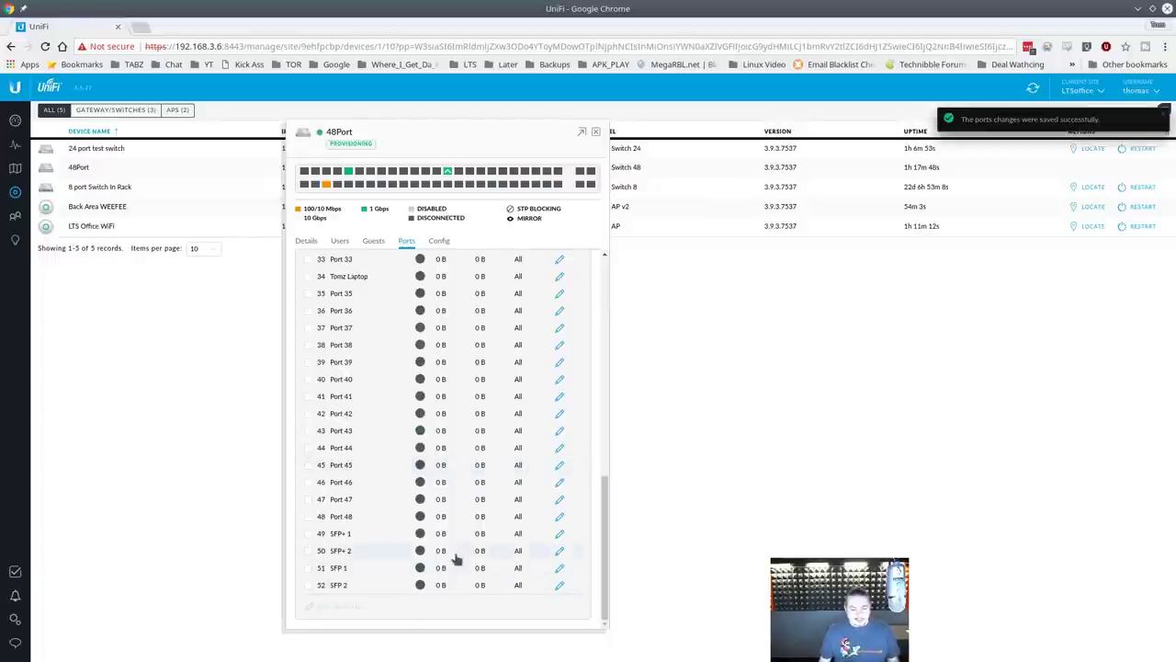
Step: Try aggregating Port 49 (SFP+ 1) through port 50, then cancel without saving
{"action": "left_click", "coordinate": [559, 535]}
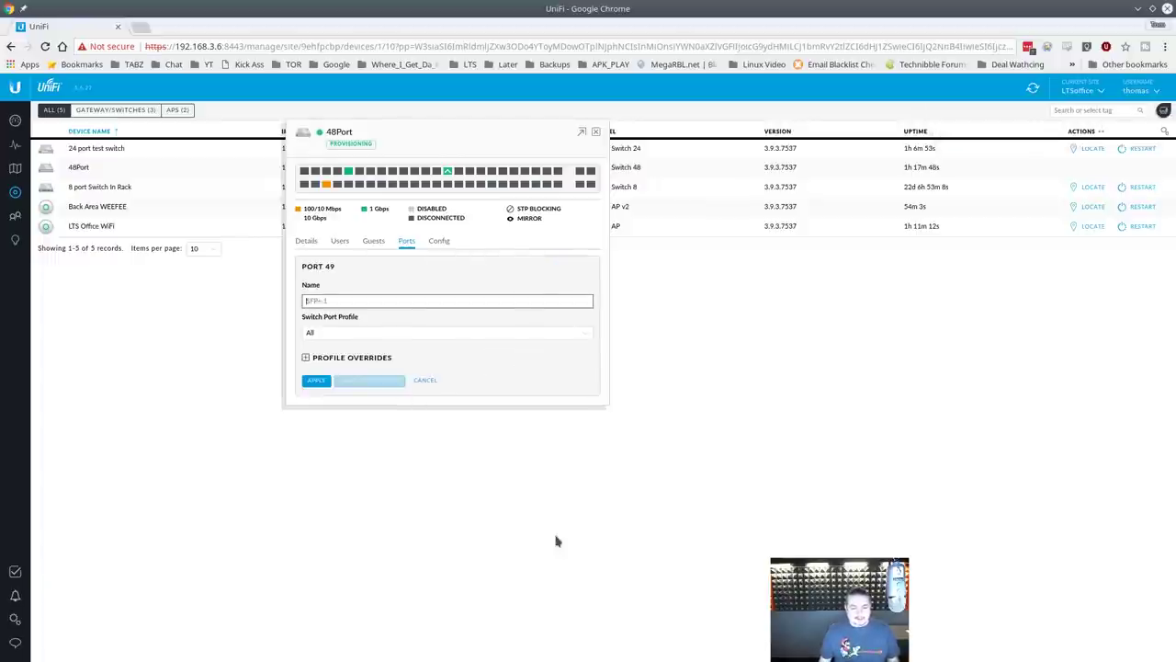
{"action": "left_click", "coordinate": [362, 332]}
{"action": "left_click", "coordinate": [348, 363]}
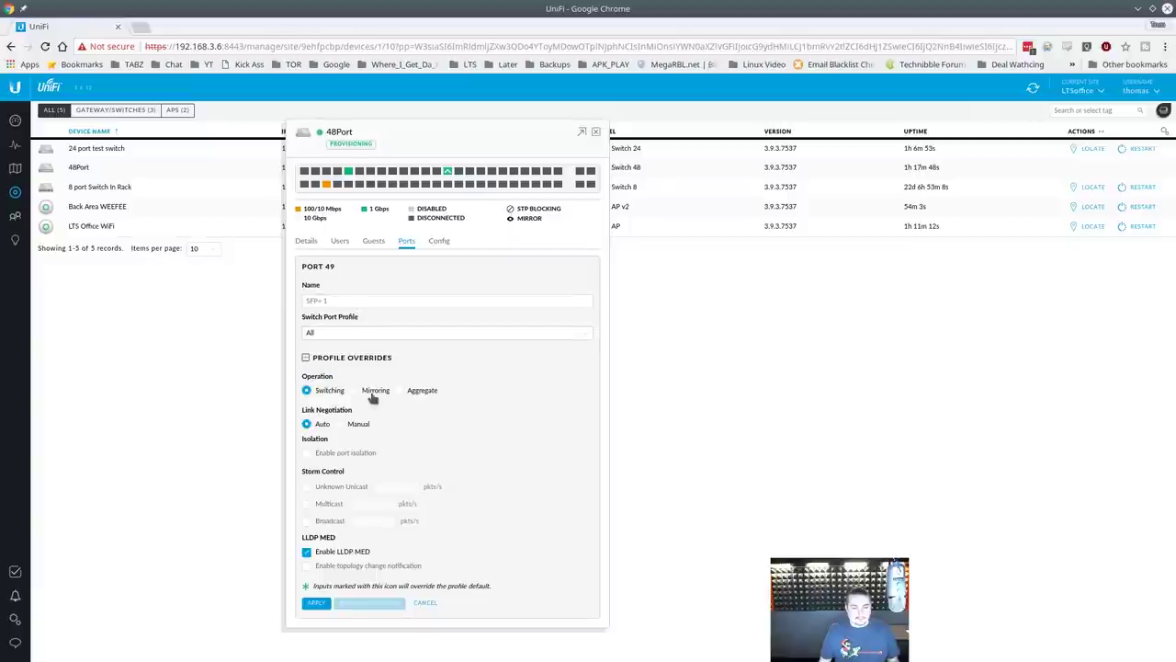
{"action": "left_click", "coordinate": [399, 390]}
{"action": "left_click", "coordinate": [370, 428]}
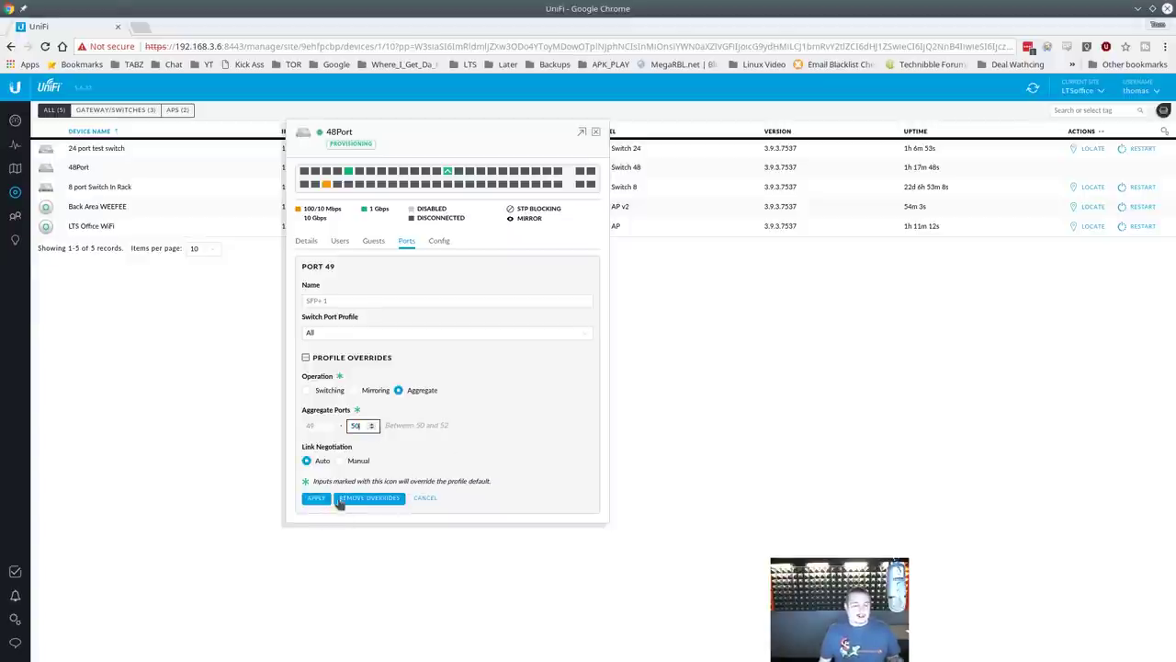
{"action": "left_click", "coordinate": [421, 499]}
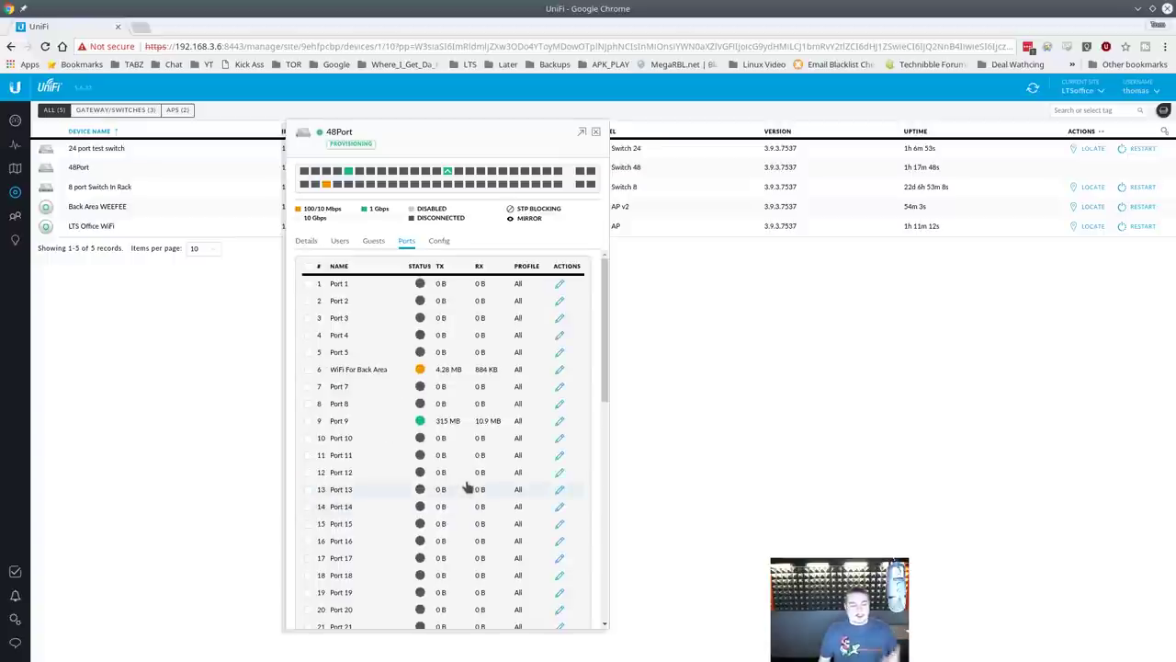
Step: Scroll the 48Port port list to locate Port 42
{"action": "scroll", "coordinate": [465, 488], "scroll_direction": "down", "scroll_amount": 6}
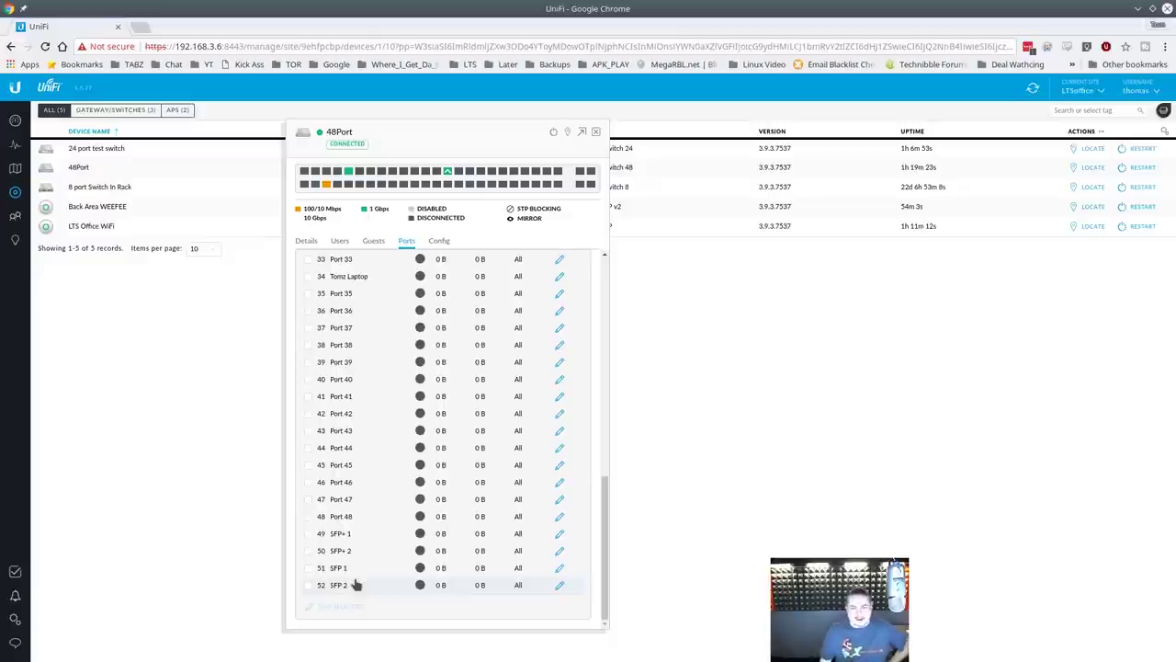
{"action": "scroll", "coordinate": [357, 585], "scroll_direction": "up", "scroll_amount": 6}
{"action": "scroll", "coordinate": [386, 574], "scroll_direction": "down", "scroll_amount": 3}
{"action": "scroll", "coordinate": [390, 577], "scroll_direction": "up", "scroll_amount": 3}
{"action": "scroll", "coordinate": [391, 577], "scroll_direction": "down", "scroll_amount": 6}
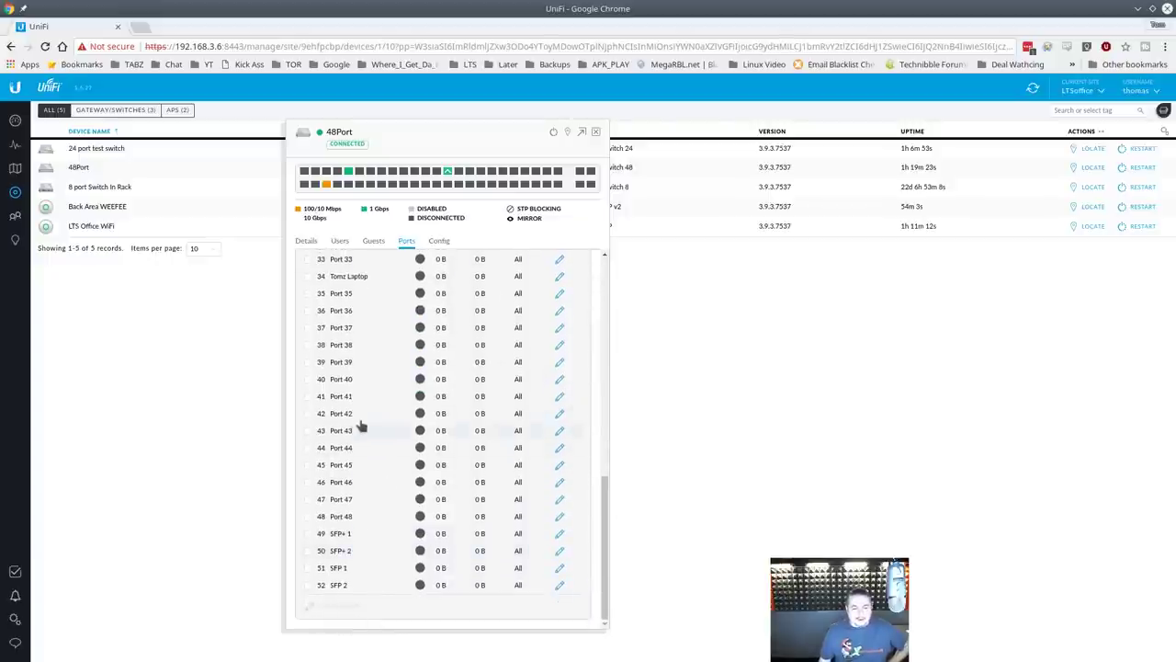
Step: In Port 42's profile overrides, keep the All profile and toggle link negotiation Manual then Auto
{"action": "left_click", "coordinate": [560, 414]}
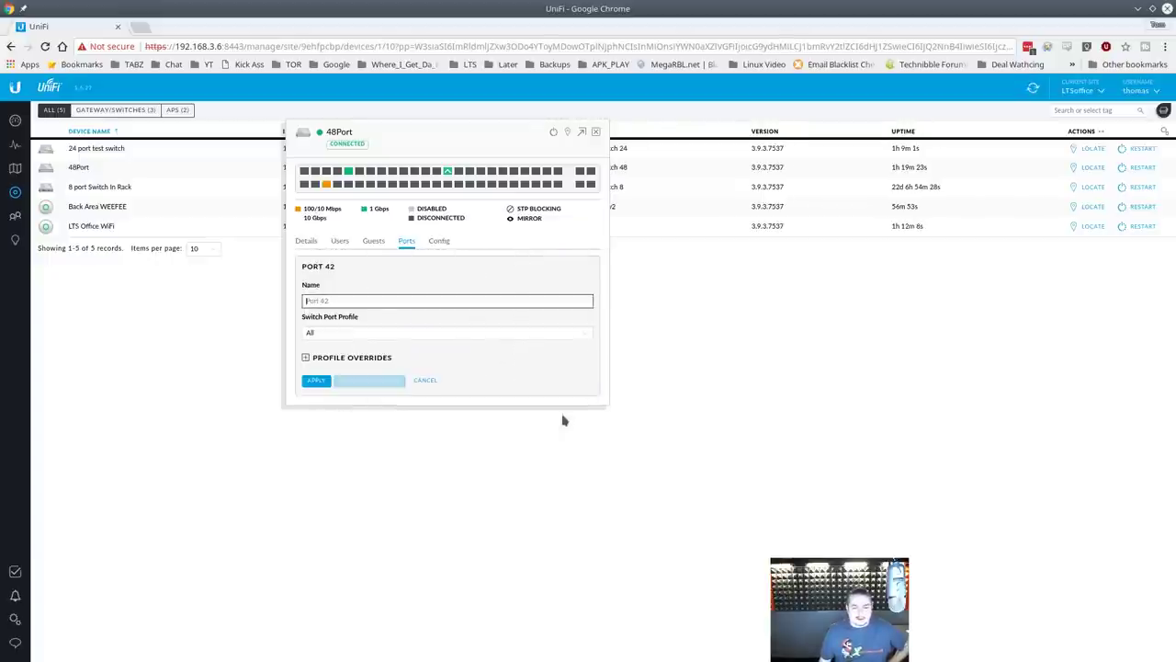
{"action": "left_click", "coordinate": [338, 363]}
{"action": "left_click", "coordinate": [388, 335]}
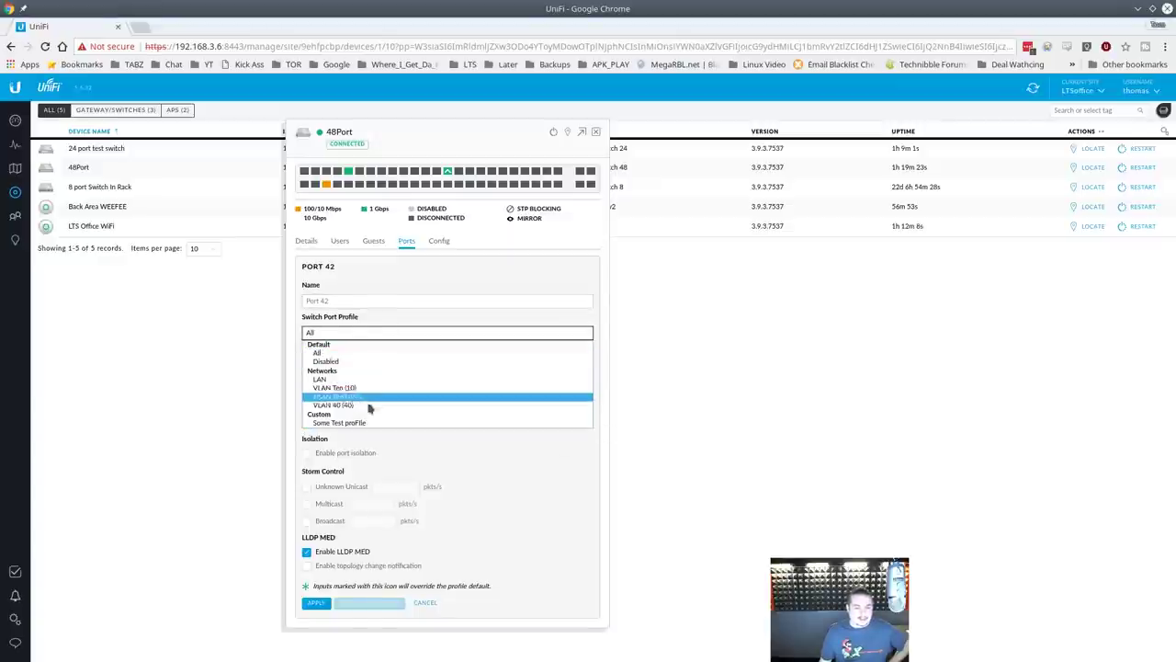
{"action": "left_click", "coordinate": [373, 353]}
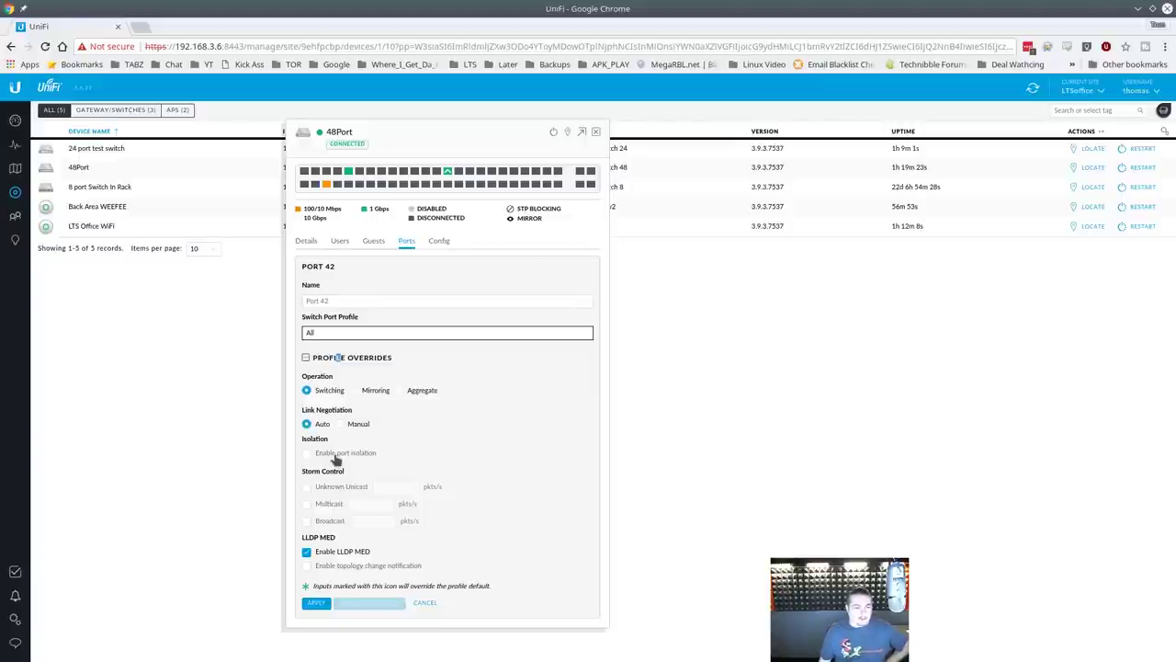
{"action": "left_click", "coordinate": [340, 424]}
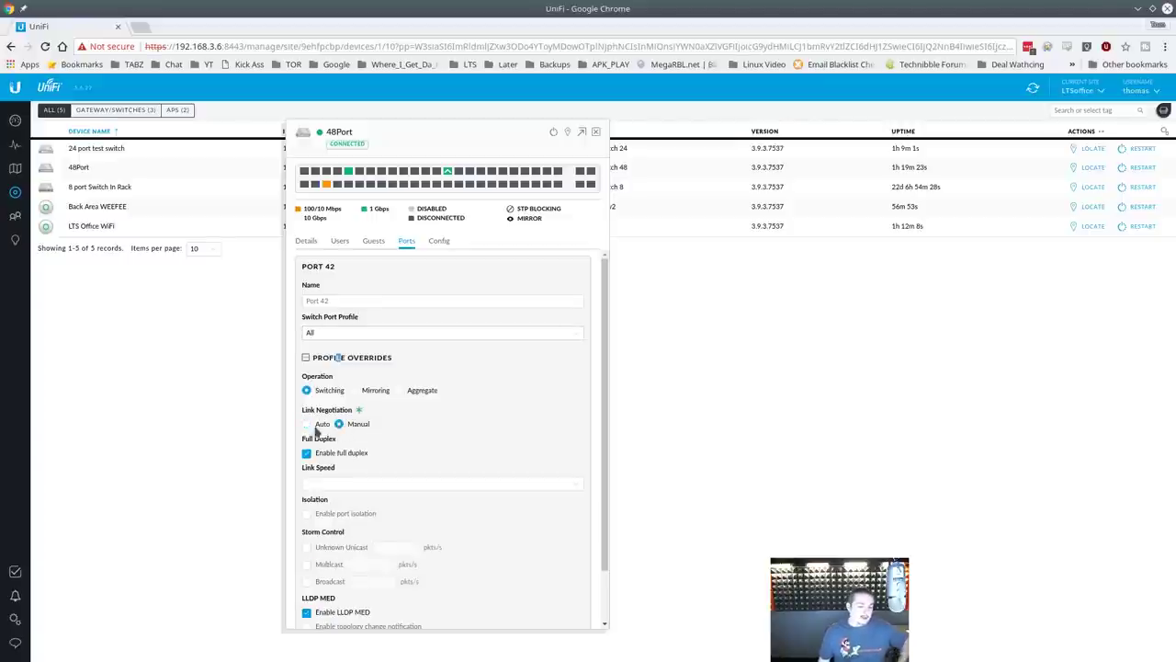
{"action": "left_click", "coordinate": [319, 424]}
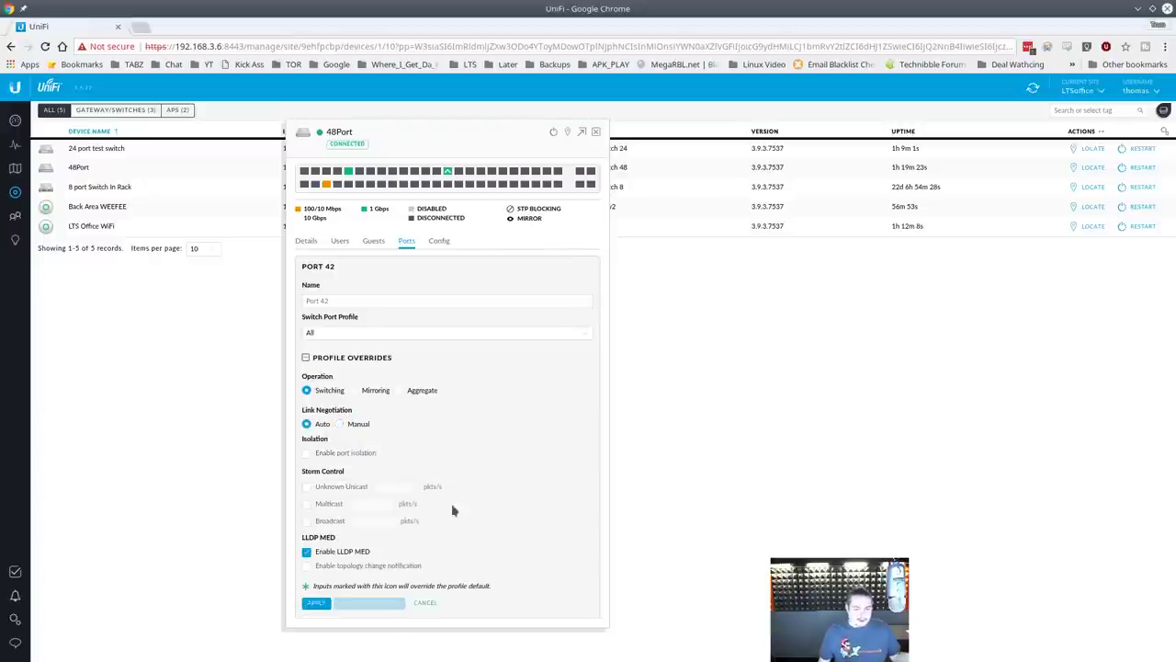
Step: Discard Port 42's changes and scroll through the 48Port port list
{"action": "left_click", "coordinate": [433, 606]}
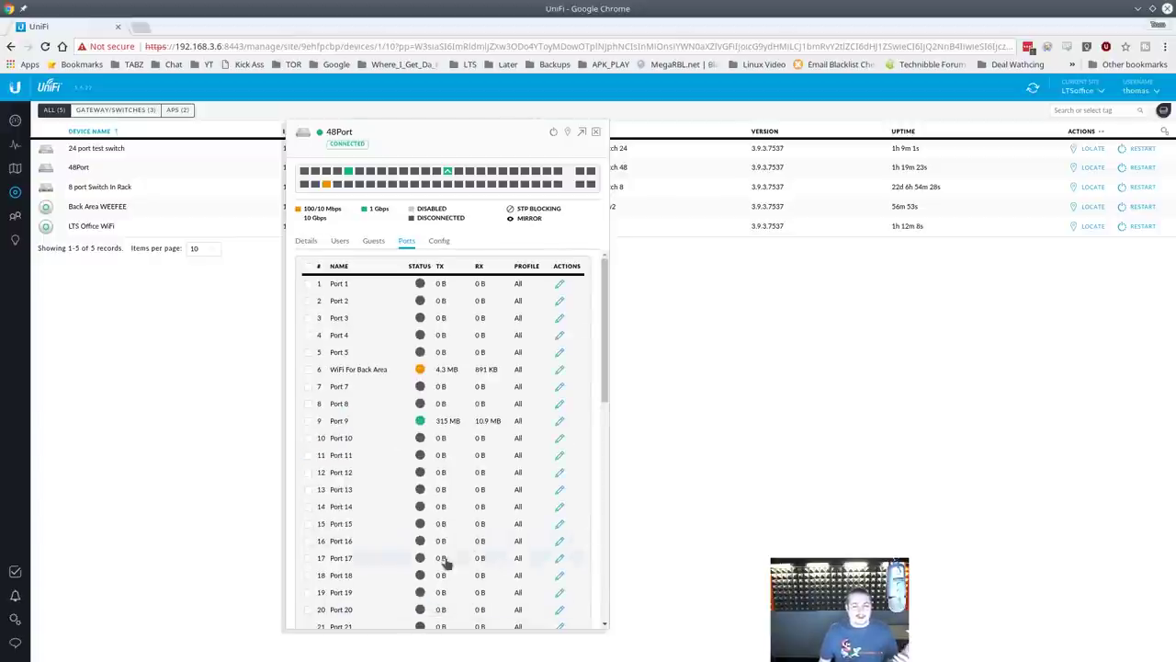
{"action": "scroll", "coordinate": [443, 562], "scroll_direction": "down", "scroll_amount": 6}
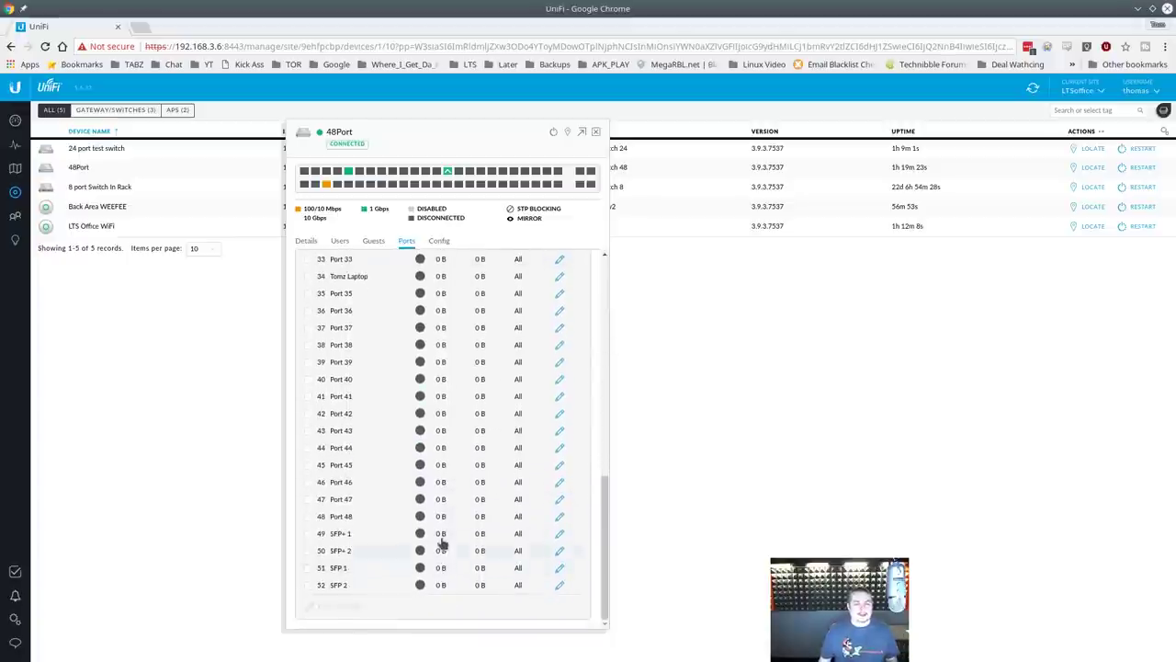
{"action": "scroll", "coordinate": [443, 551], "scroll_direction": "up", "scroll_amount": 3}
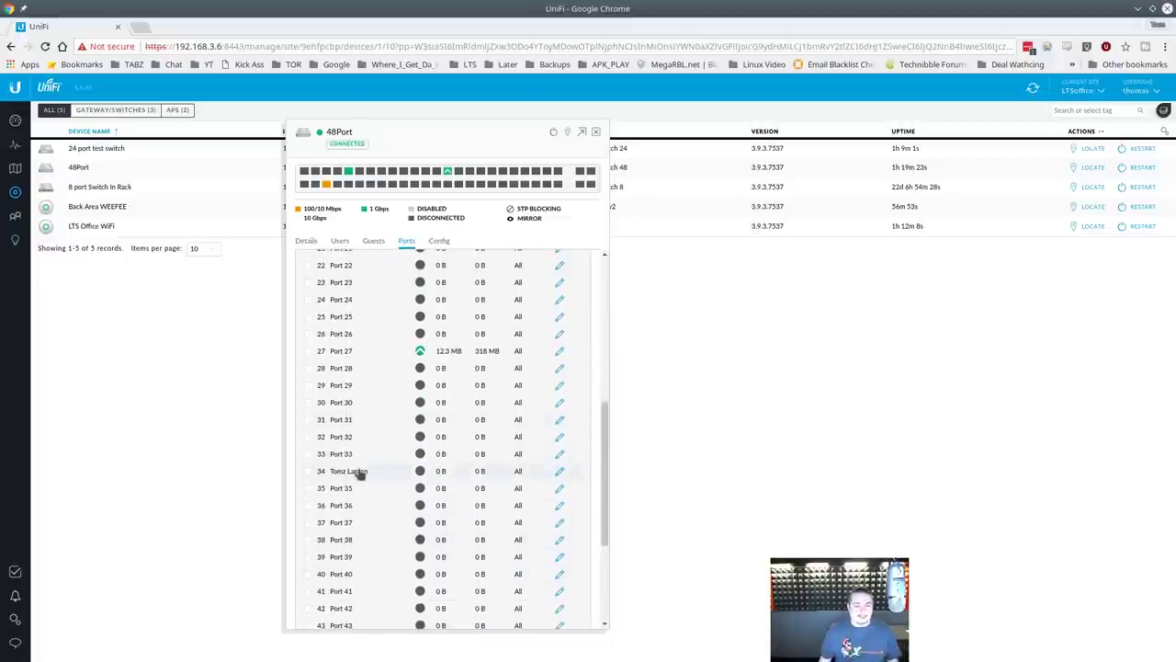
{"action": "scroll", "coordinate": [347, 474], "scroll_direction": "down", "scroll_amount": 3}
{"action": "scroll", "coordinate": [371, 314], "scroll_direction": "up", "scroll_amount": 3}
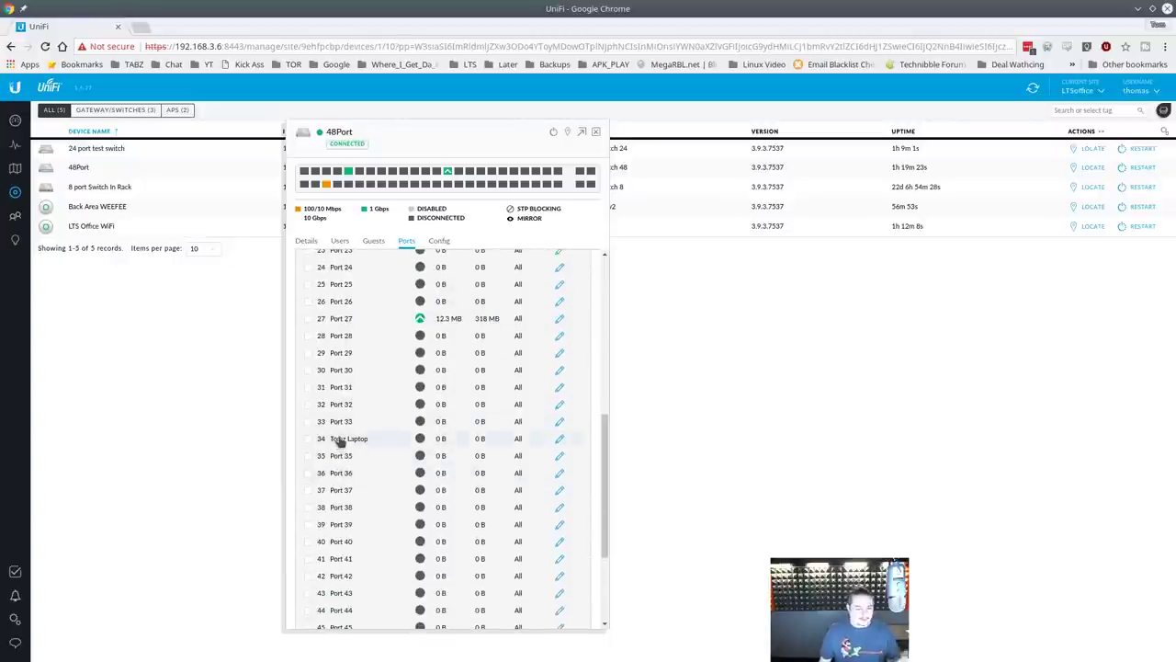
{"action": "scroll", "coordinate": [368, 487], "scroll_direction": "down", "scroll_amount": 3}
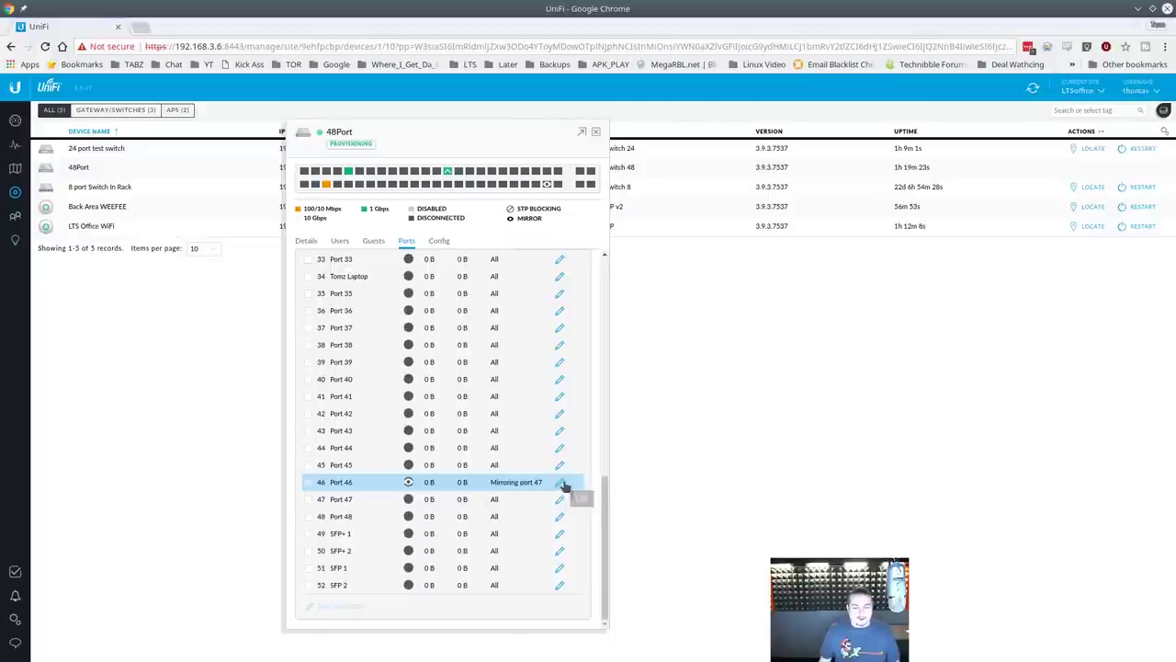
Step: Open and close Port 46's settings, then move the 48Port panel right to reveal IP addresses
{"action": "left_click", "coordinate": [562, 483]}
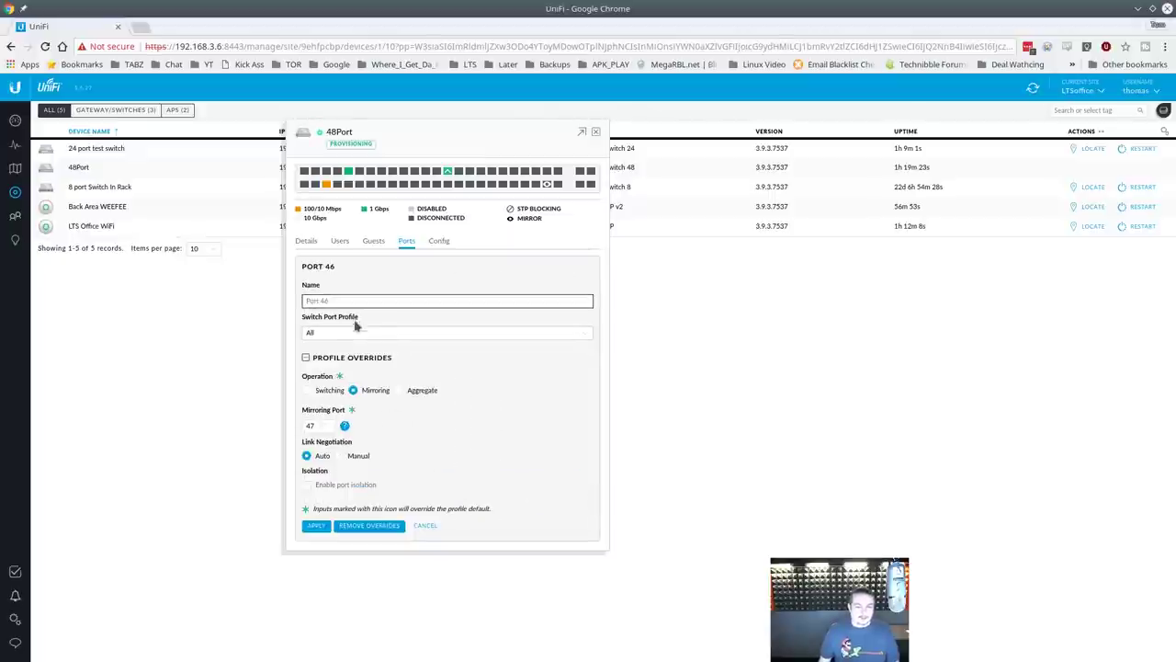
{"action": "left_click", "coordinate": [424, 525]}
{"action": "scroll", "coordinate": [474, 526], "scroll_direction": "down", "scroll_amount": 4}
{"action": "scroll", "coordinate": [475, 529], "scroll_direction": "down", "scroll_amount": 4}
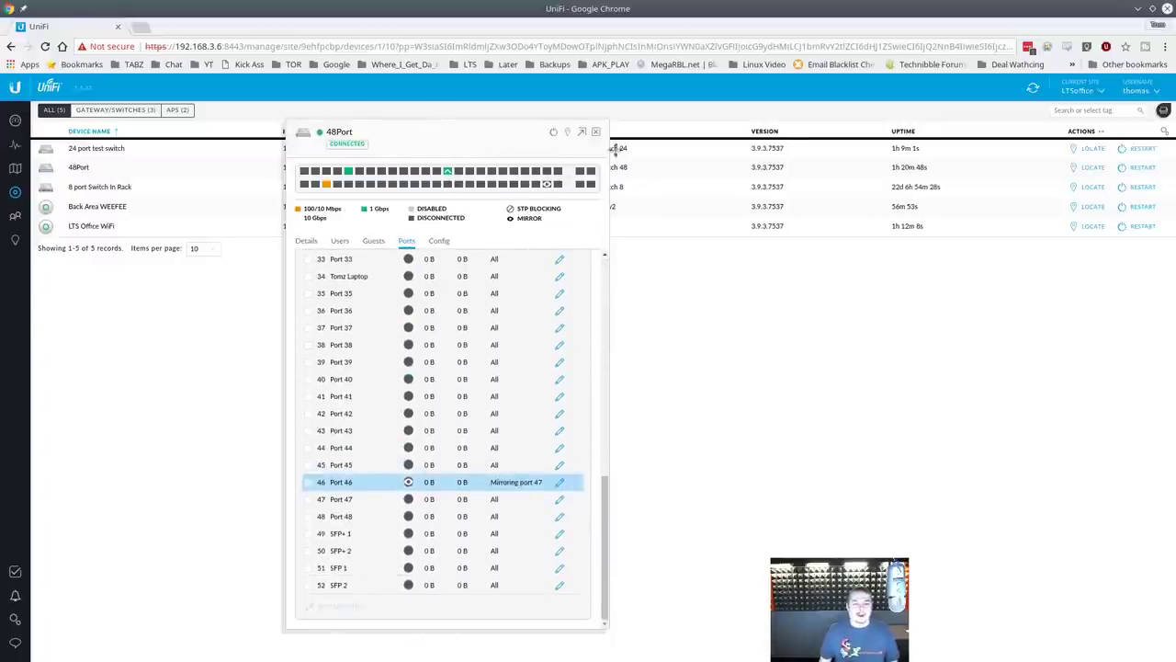
{"action": "left_click_drag", "start_coordinate": [713, 165], "coordinate": [611, 140]}
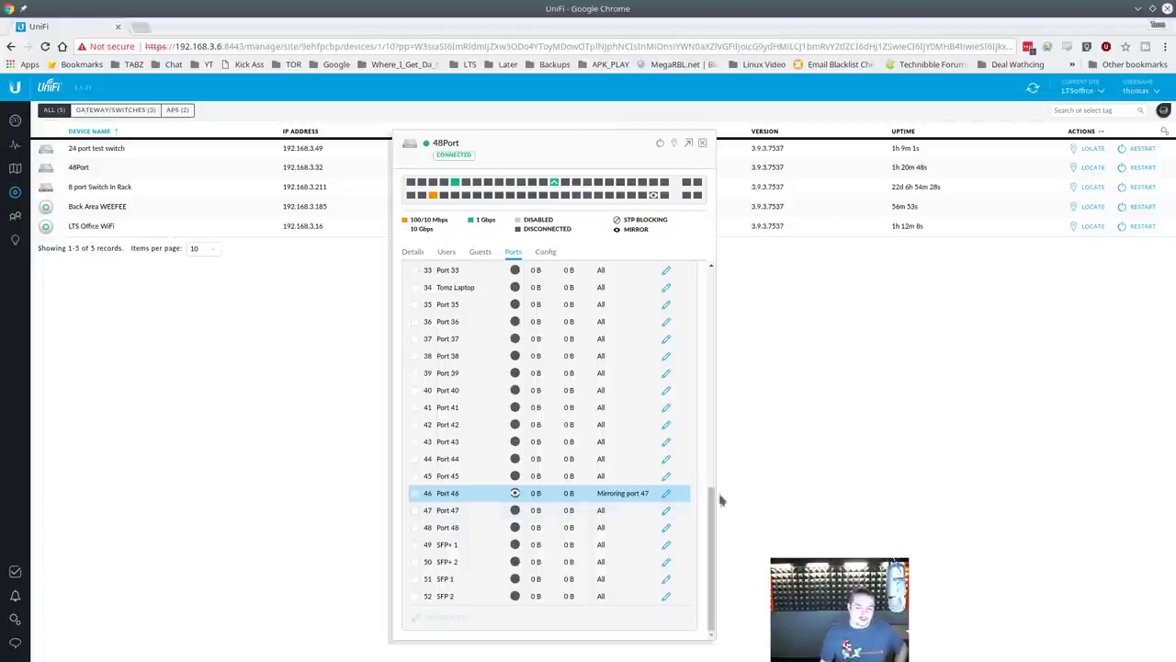
Step: Set Port 46's operation back to Switching, apply it, and close the 48Port panel
{"action": "left_click", "coordinate": [666, 493]}
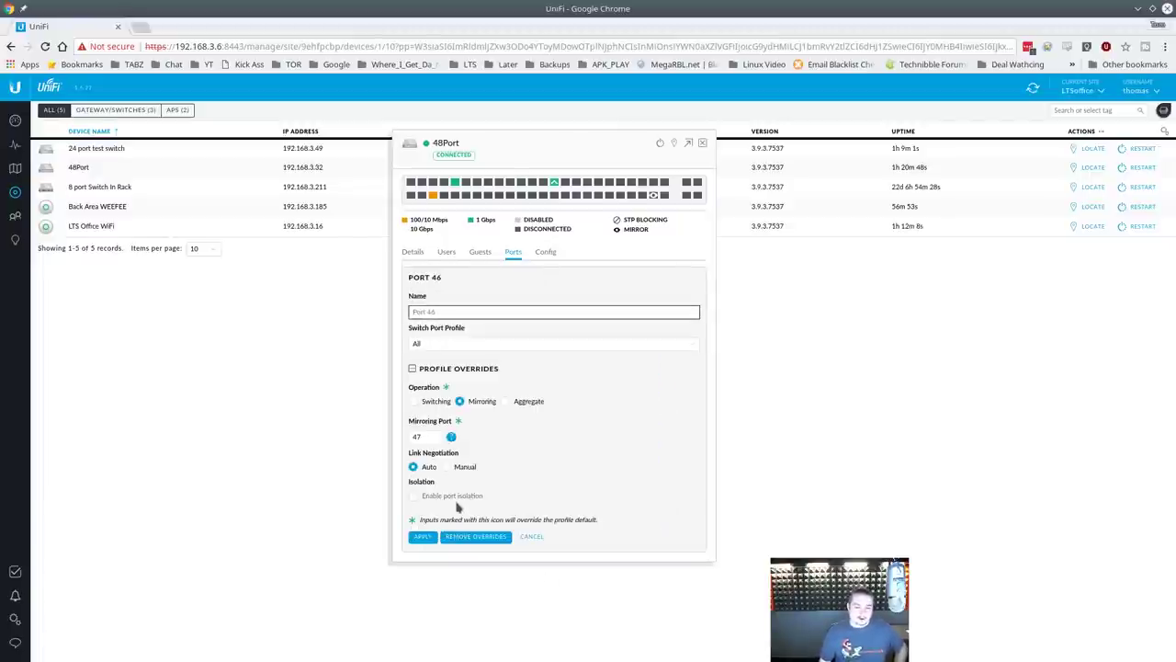
{"action": "left_click", "coordinate": [437, 402]}
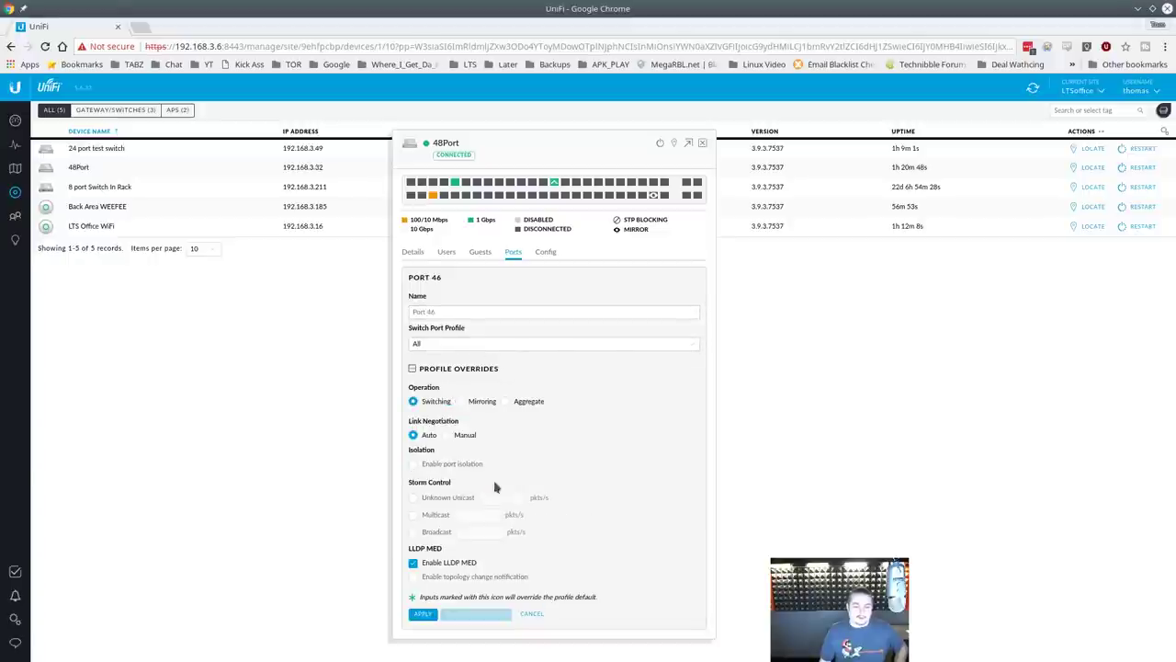
{"action": "left_click", "coordinate": [422, 613]}
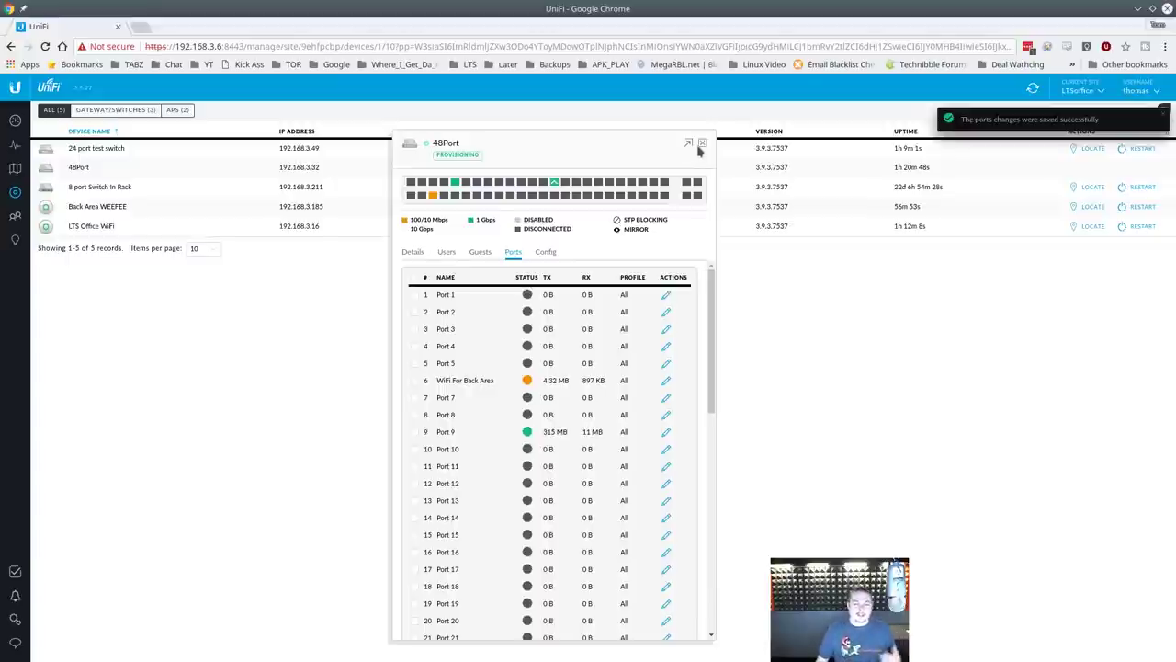
{"action": "left_click", "coordinate": [701, 145]}
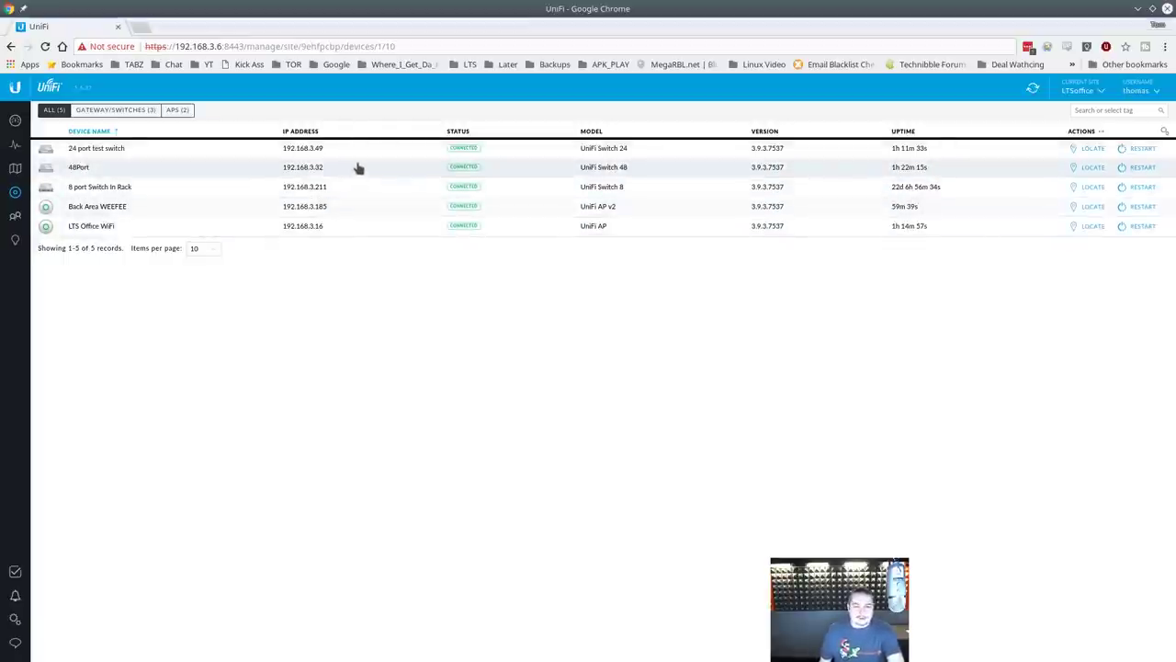
Step: Load the 48Port, 8 port Switch In Rack and 24 port test switch properties into the sidebar
{"action": "left_click", "coordinate": [689, 169]}
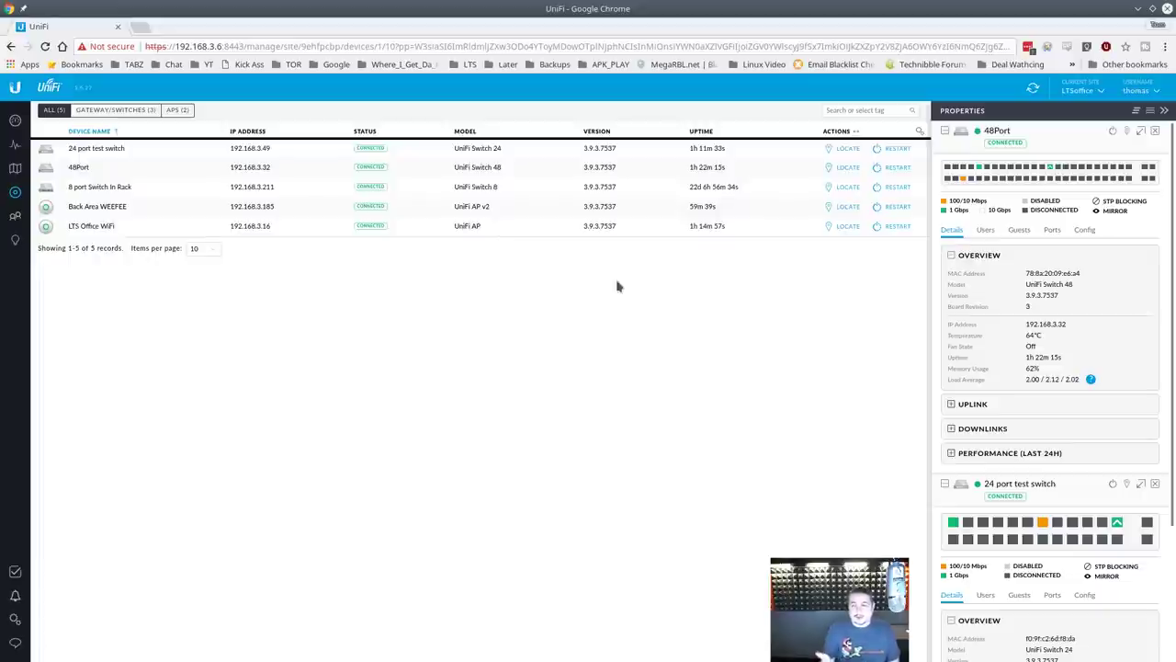
{"action": "left_click", "coordinate": [232, 195]}
{"action": "left_click", "coordinate": [271, 166]}
{"action": "left_click", "coordinate": [276, 151]}
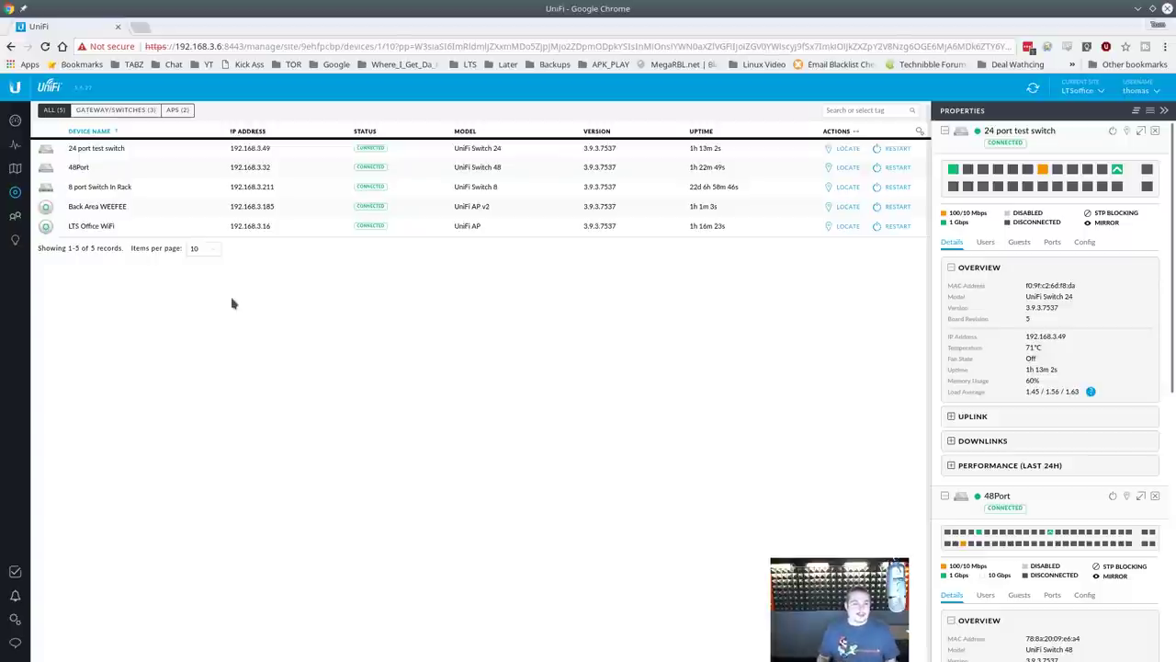
Step: View the LTS Office WiFi and Back Area WEEFEE details, then bring 48Port's properties back on top
{"action": "left_click", "coordinate": [266, 230]}
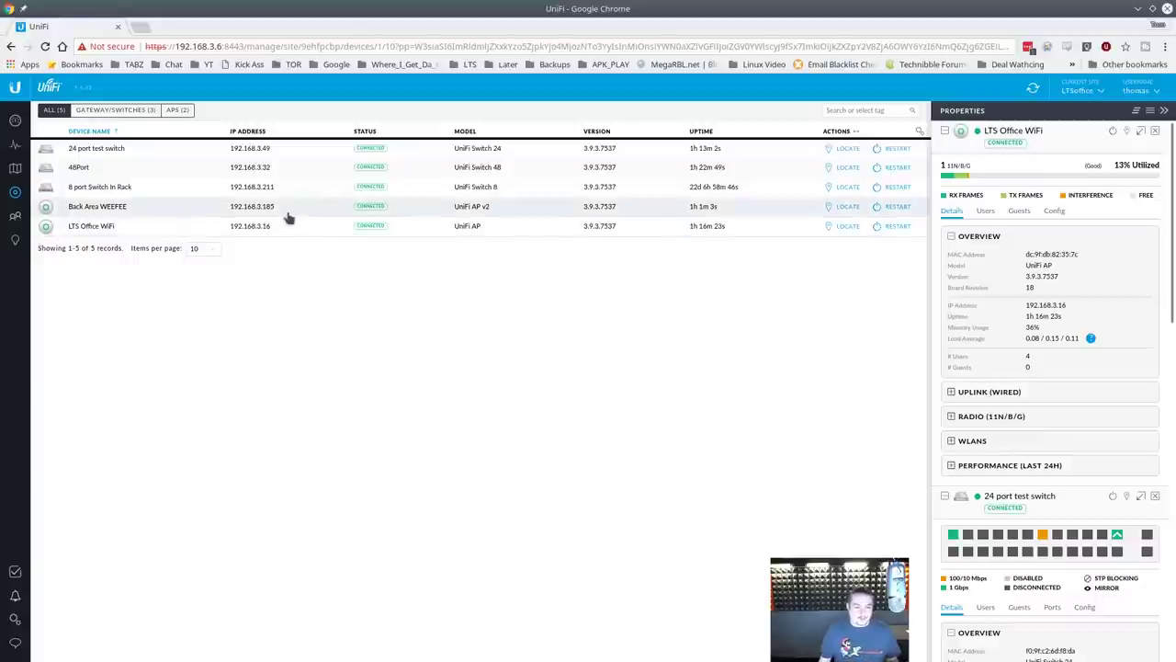
{"action": "left_click", "coordinate": [286, 213]}
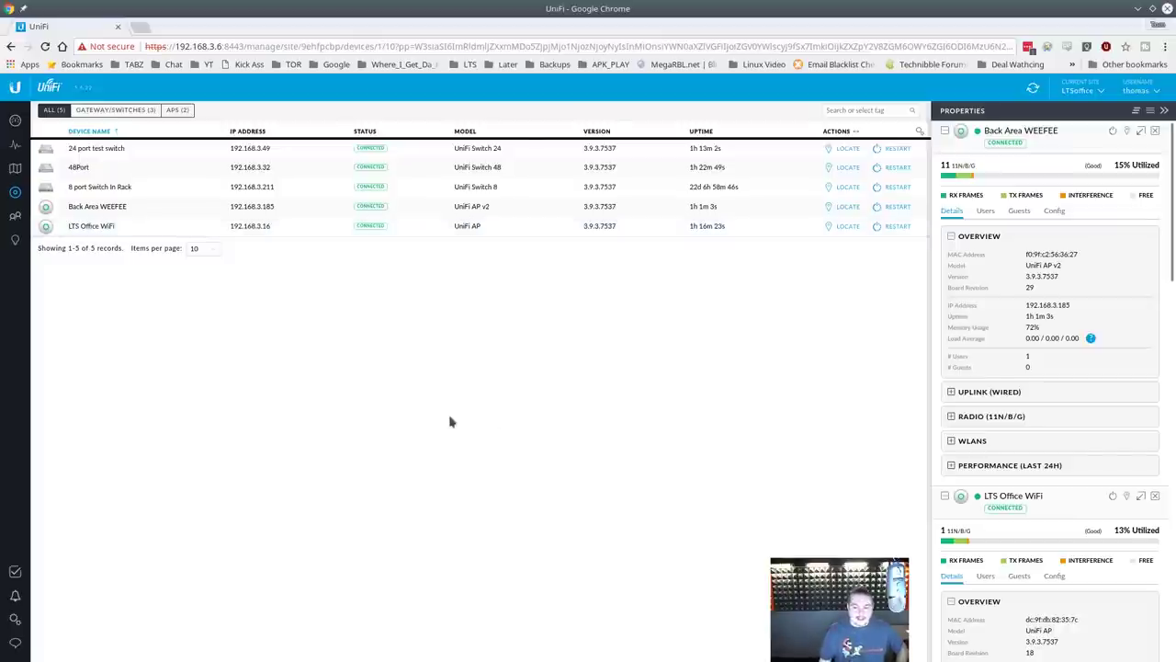
{"action": "scroll", "coordinate": [948, 406], "scroll_direction": "down", "scroll_amount": 5}
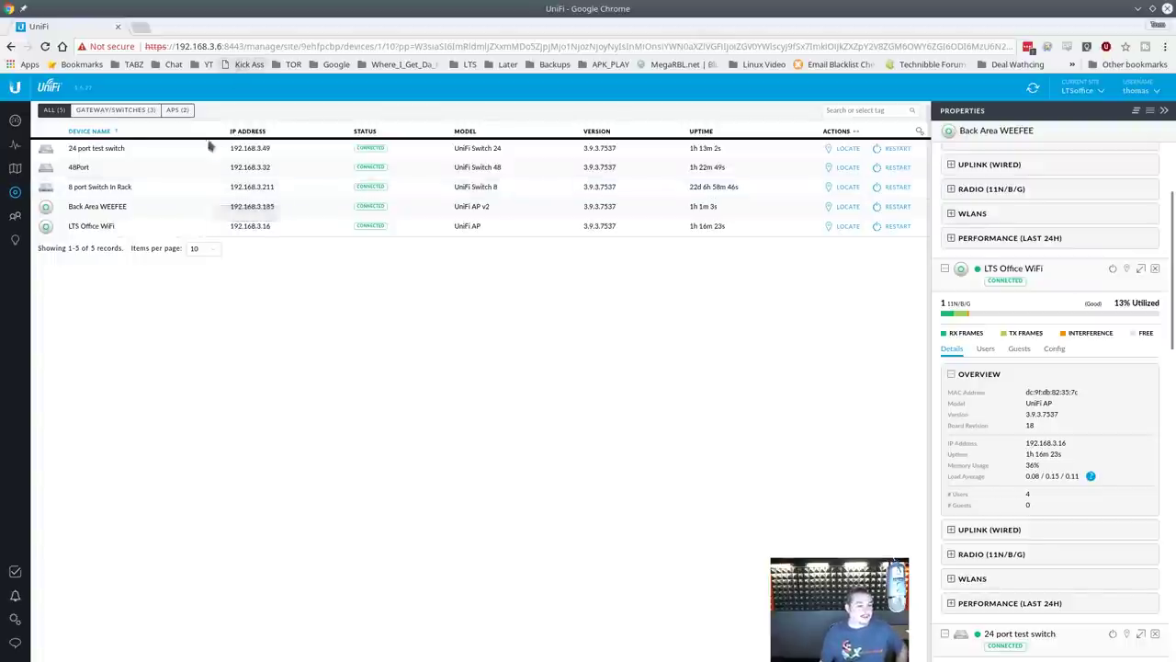
{"action": "left_click", "coordinate": [195, 165]}
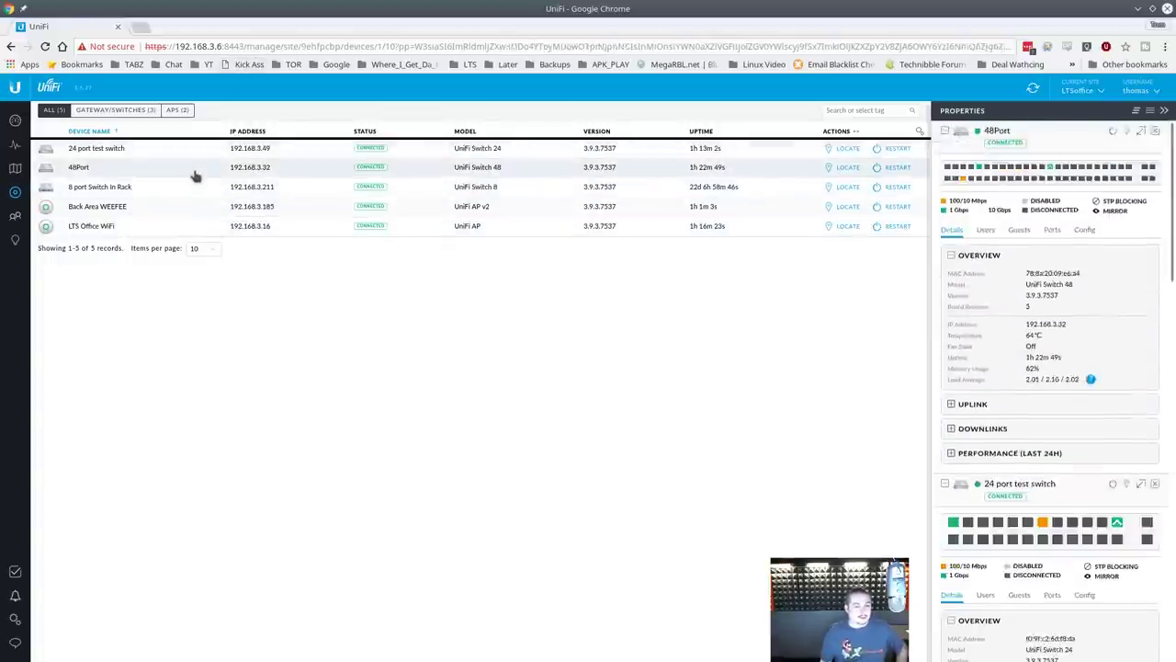